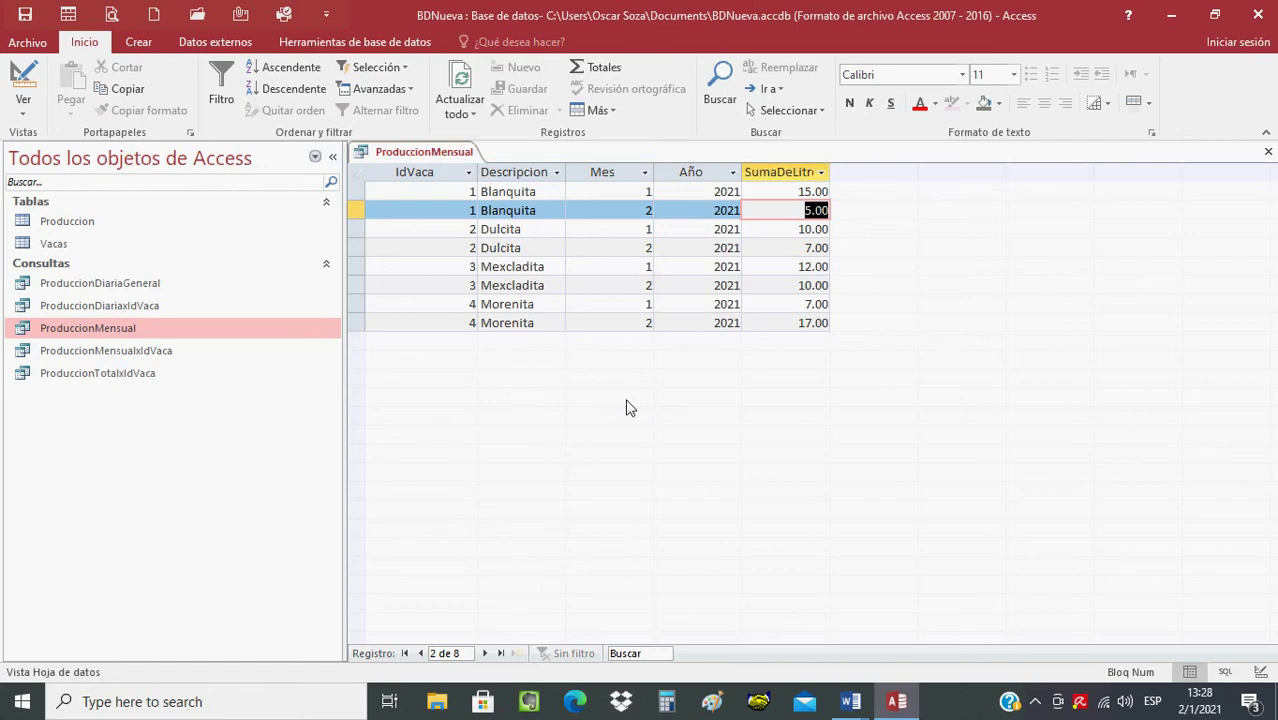
Step: Review the litre sums per cow and month row by row in the ProduccionMensual query results
{"action": "key", "text": "Left"}
{"action": "key", "text": "Left"}
{"action": "key", "text": "Left"}
{"action": "key", "text": "Down"}
{"action": "key", "text": "Right"}
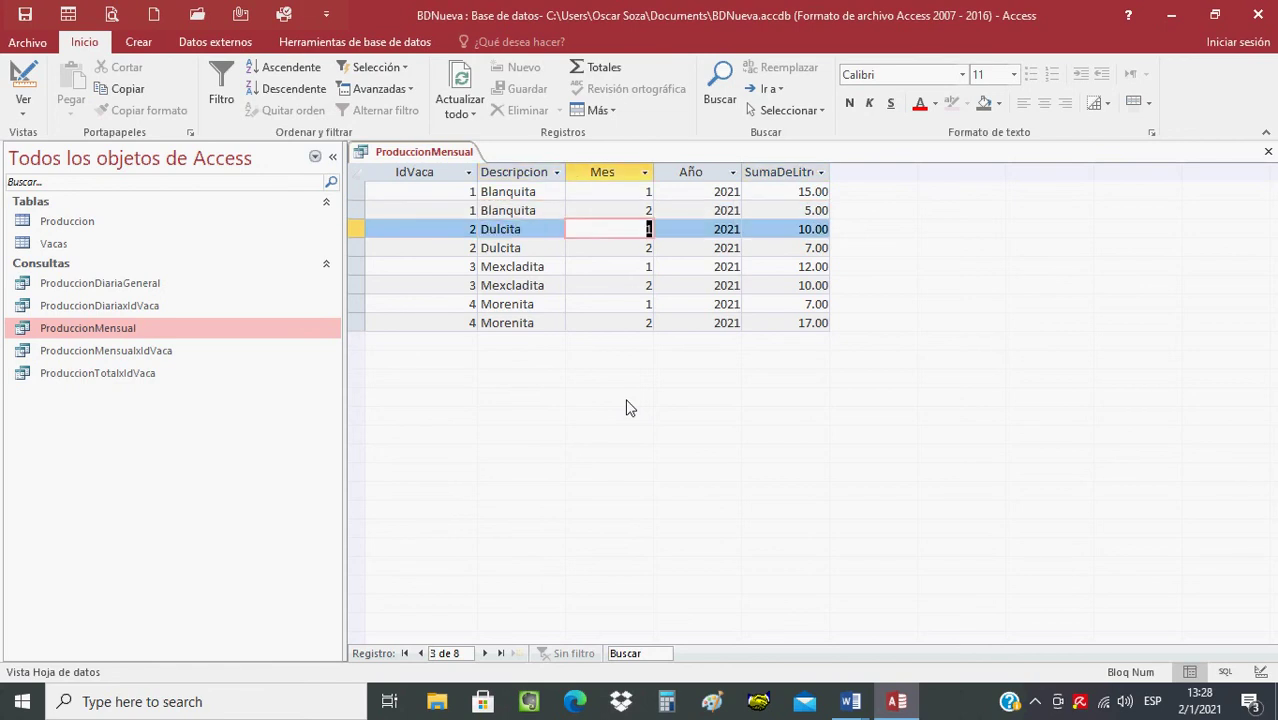
{"action": "key", "text": "Right"}
{"action": "key", "text": "Right"}
{"action": "key", "text": "Left"}
{"action": "key", "text": "Left"}
{"action": "key", "text": "Left"}
{"action": "key", "text": "Down"}
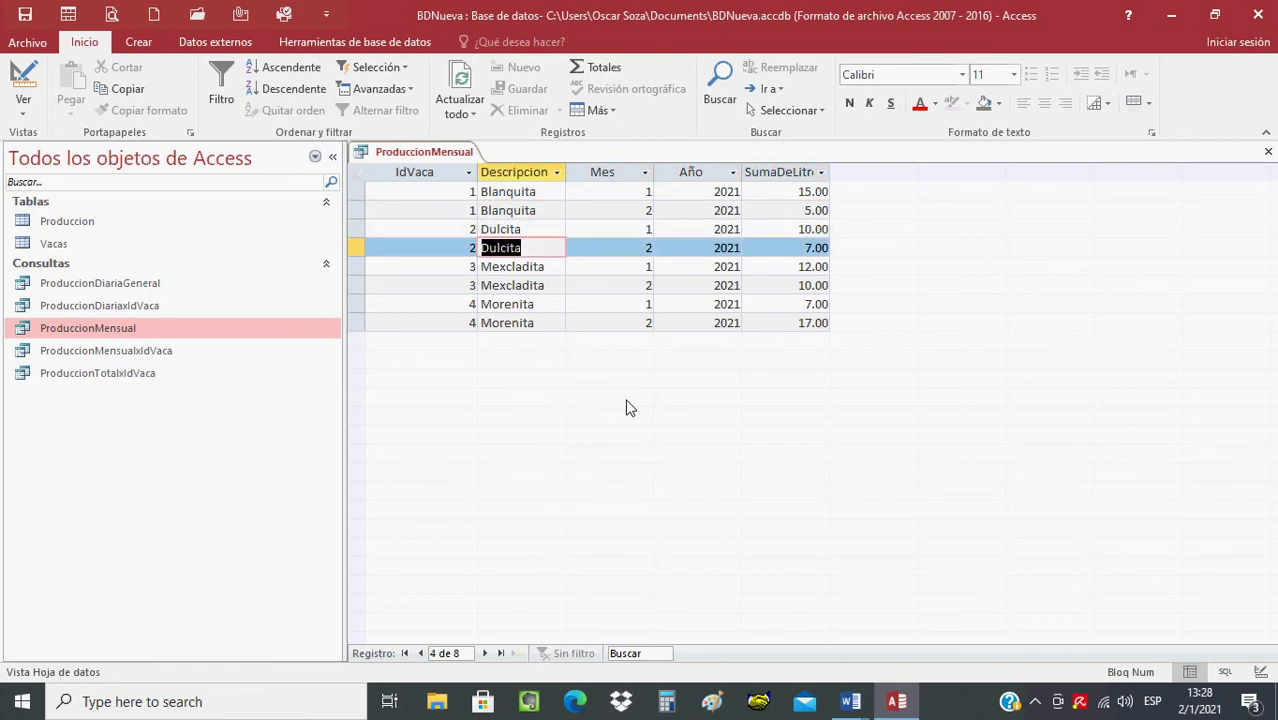
{"action": "key", "text": "Right"}
{"action": "key", "text": "Right"}
{"action": "key", "text": "Right"}
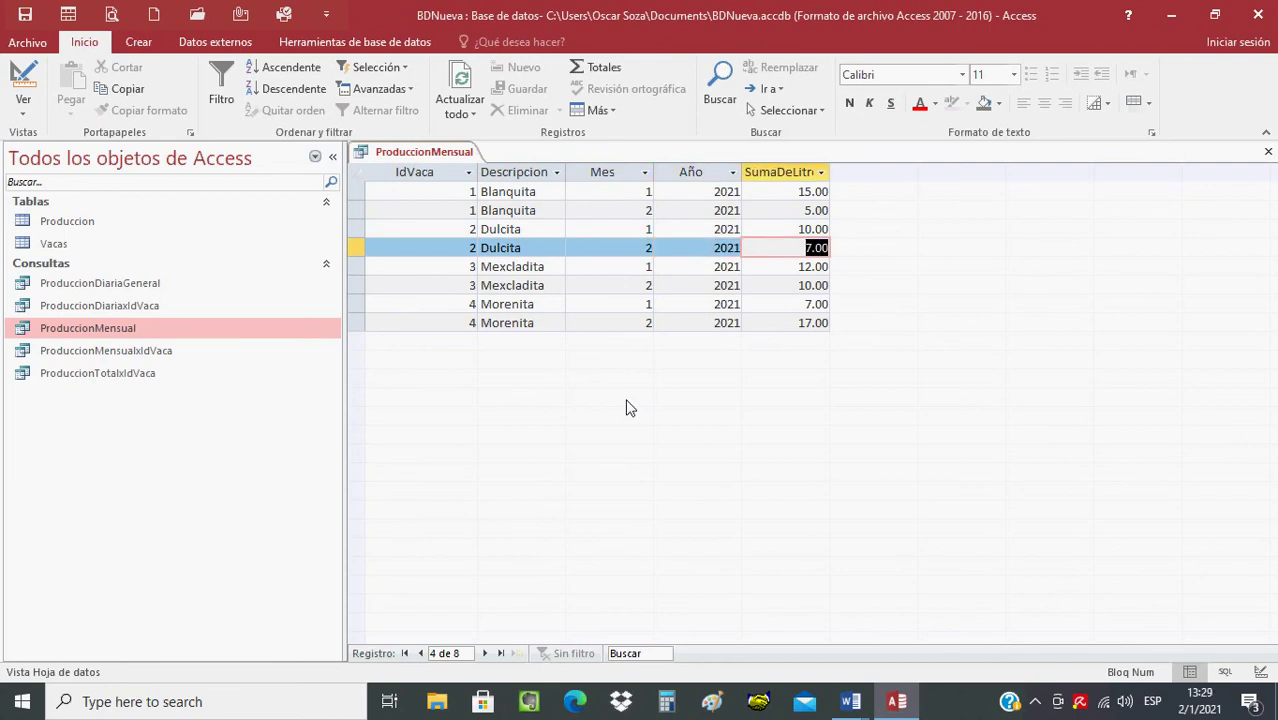
{"action": "key", "text": "Up"}
{"action": "key", "text": "Up"}
{"action": "key", "text": "Up"}
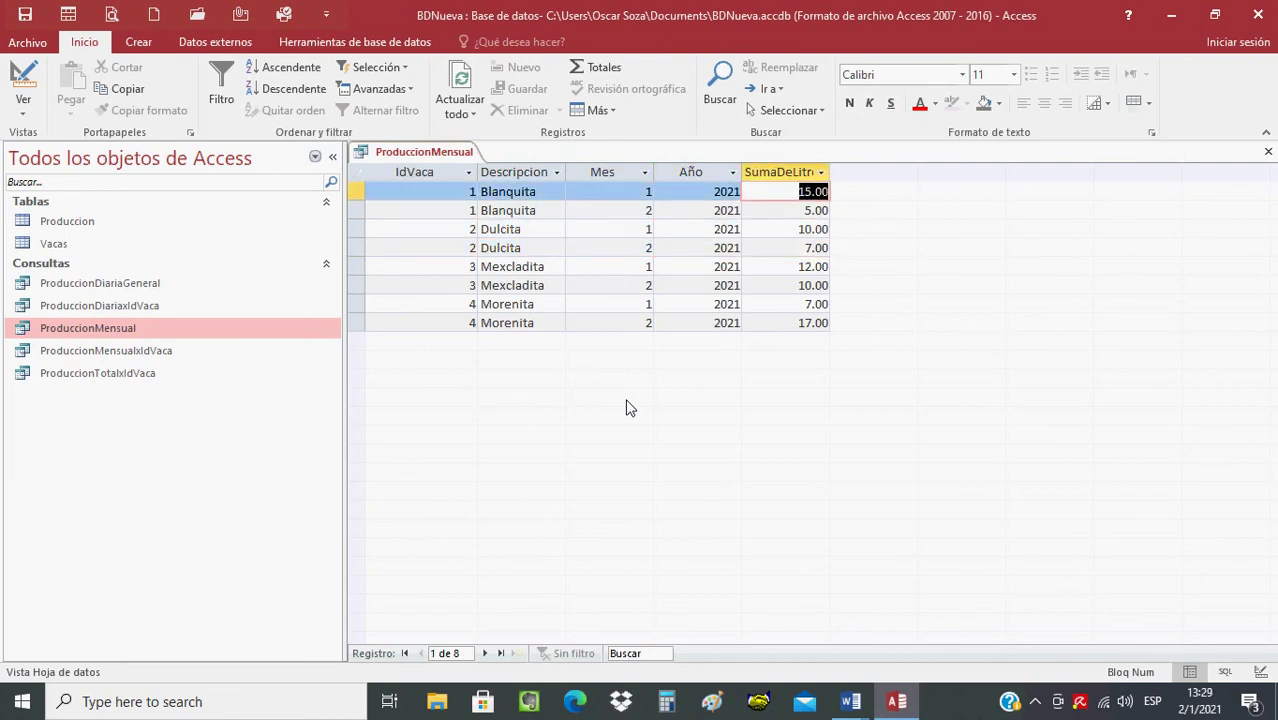
{"action": "key", "text": "Down"}
{"action": "key", "text": "Up"}
Step: Close the ProduccionMensual query and copy all records of the Produccion table
{"action": "left_click", "coordinate": [1268, 151]}
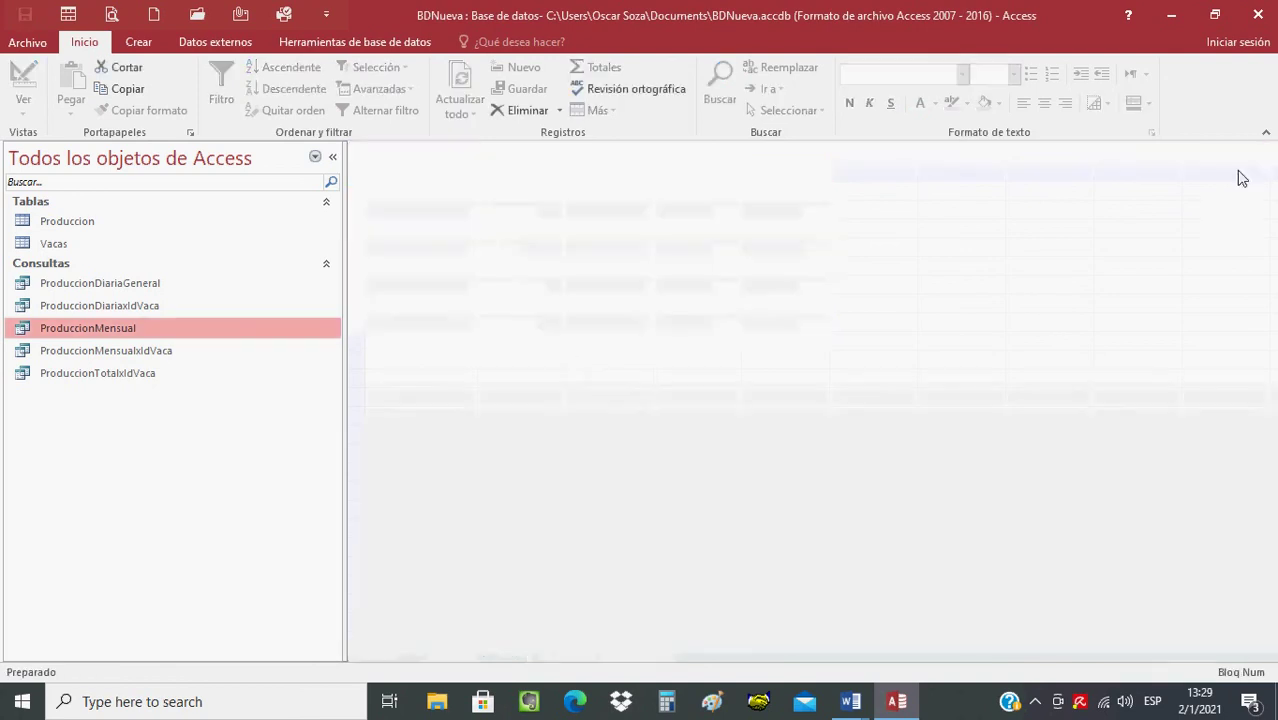
{"action": "left_click", "coordinate": [75, 223]}
{"action": "double_click", "coordinate": [75, 221]}
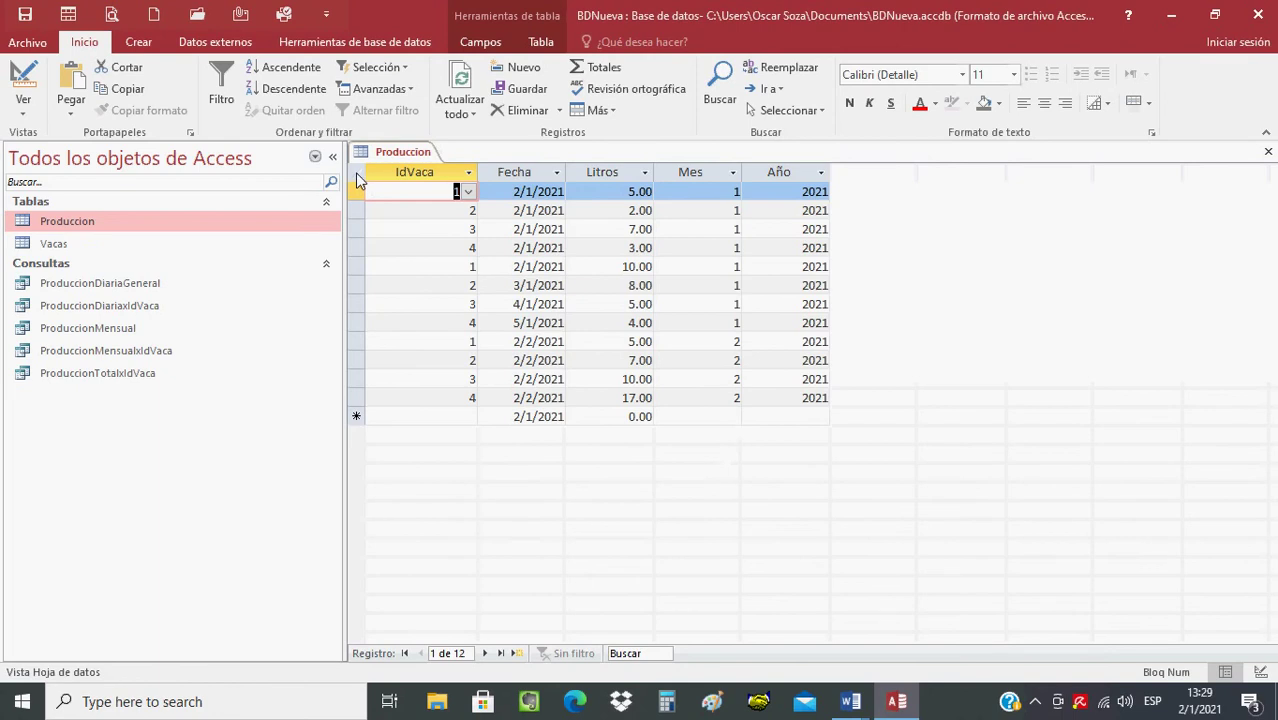
{"action": "left_click", "coordinate": [357, 174]}
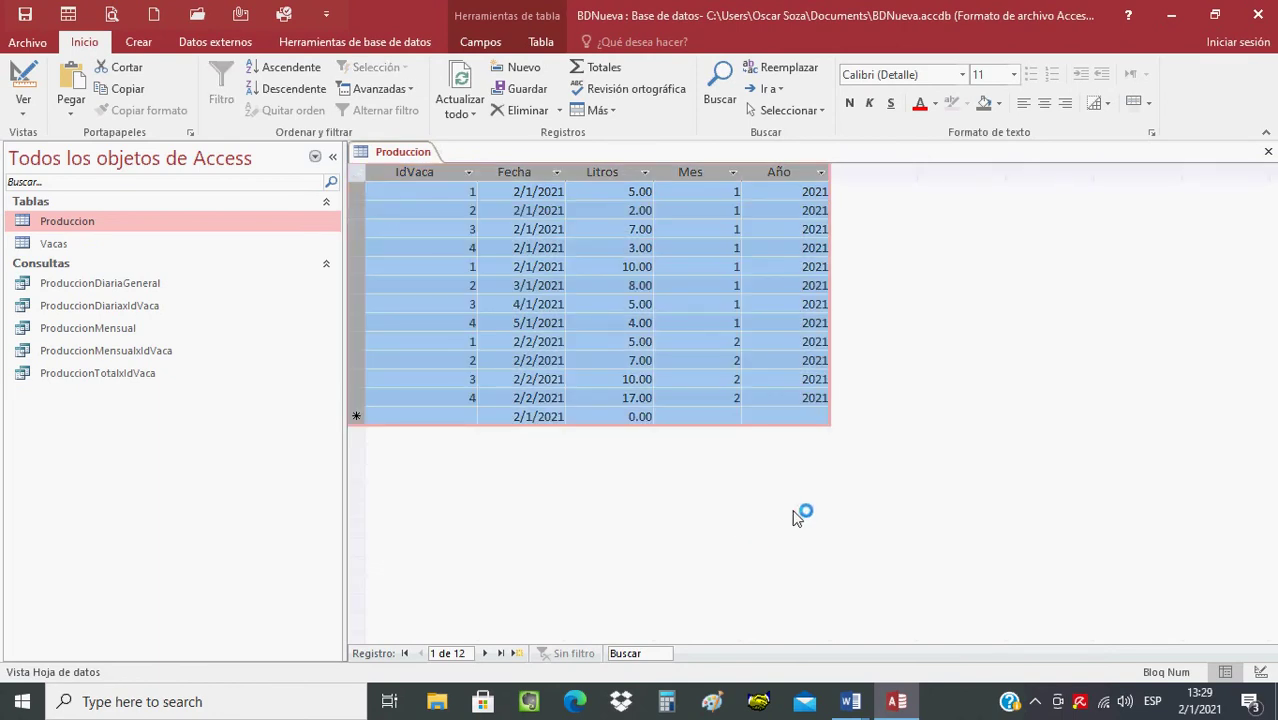
Step: Switch to Excel, create a blank workbook and paste the copied Produccion records starting at cell A1
{"action": "left_click", "coordinate": [1173, 18]}
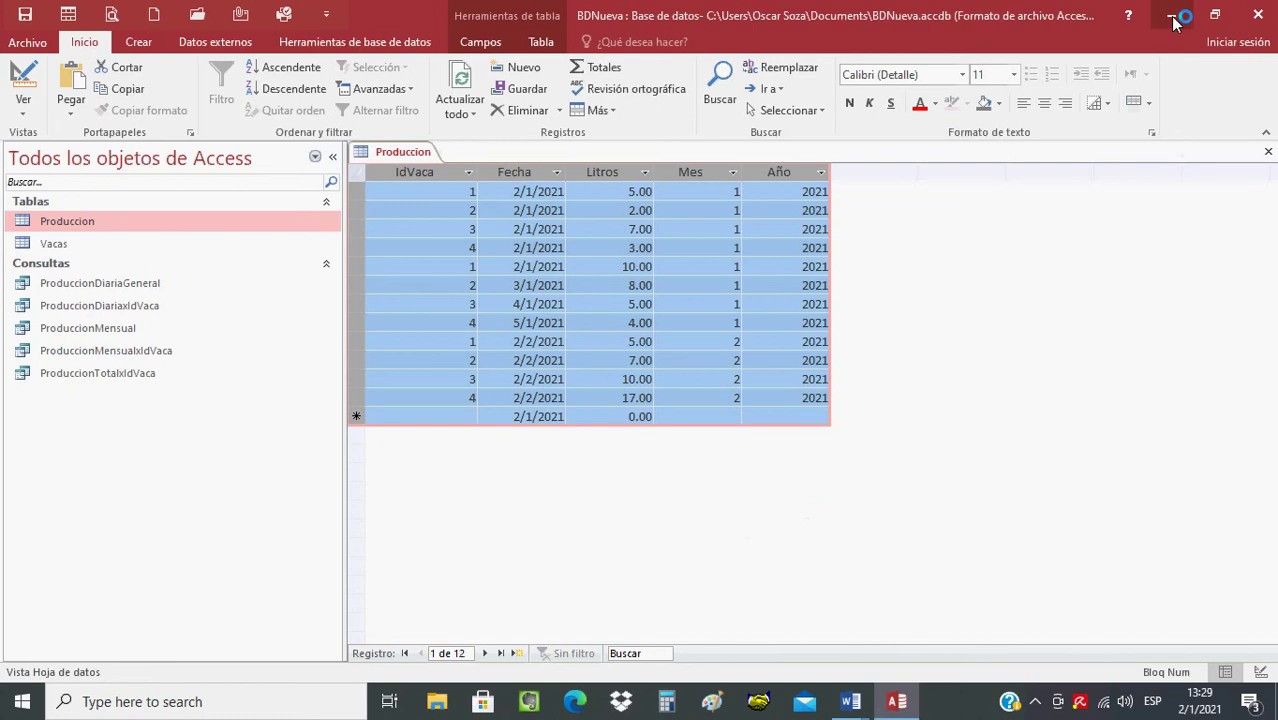
{"action": "left_click", "coordinate": [1173, 18]}
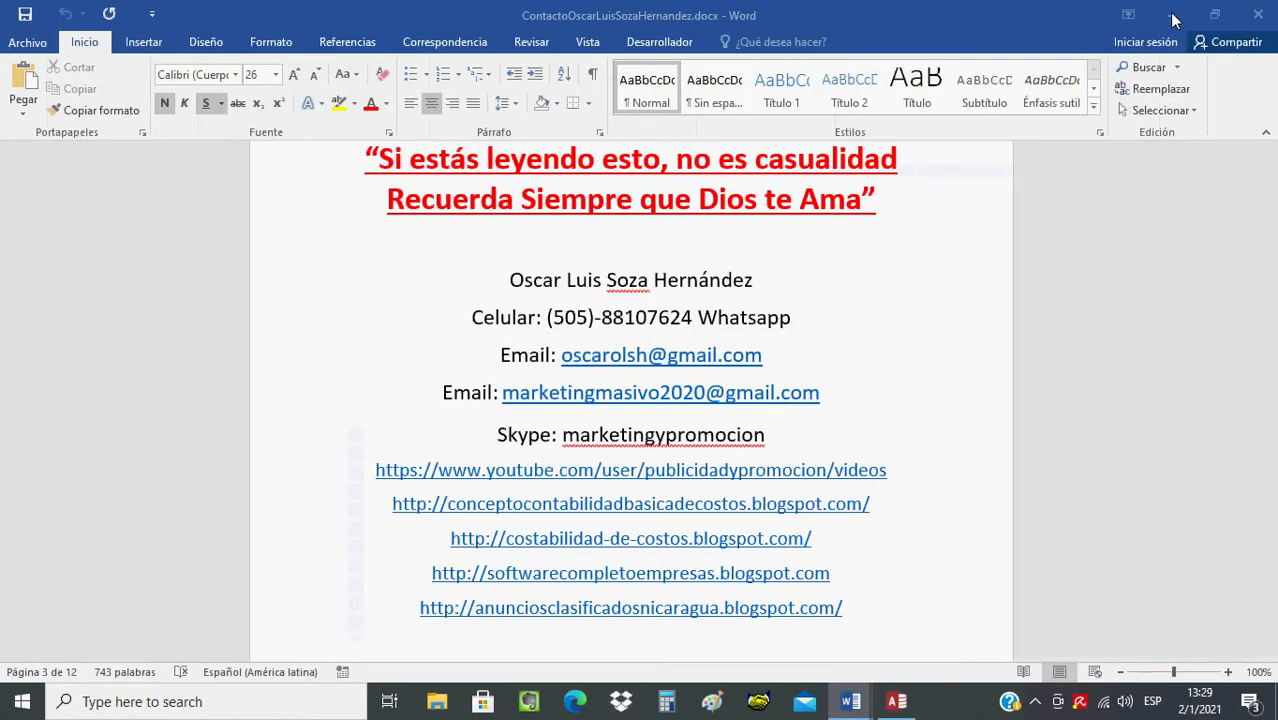
{"action": "left_click", "coordinate": [1173, 18]}
{"action": "double_click", "coordinate": [468, 246]}
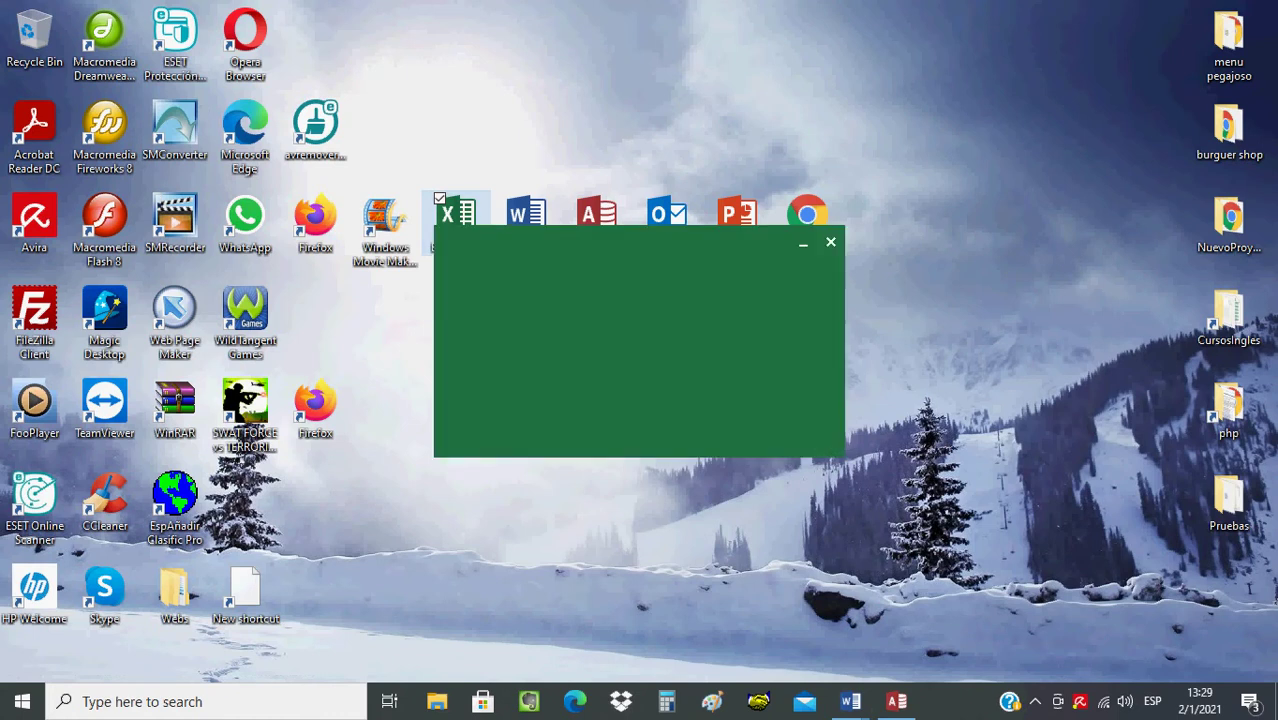
{"action": "left_click", "coordinate": [1034, 701]}
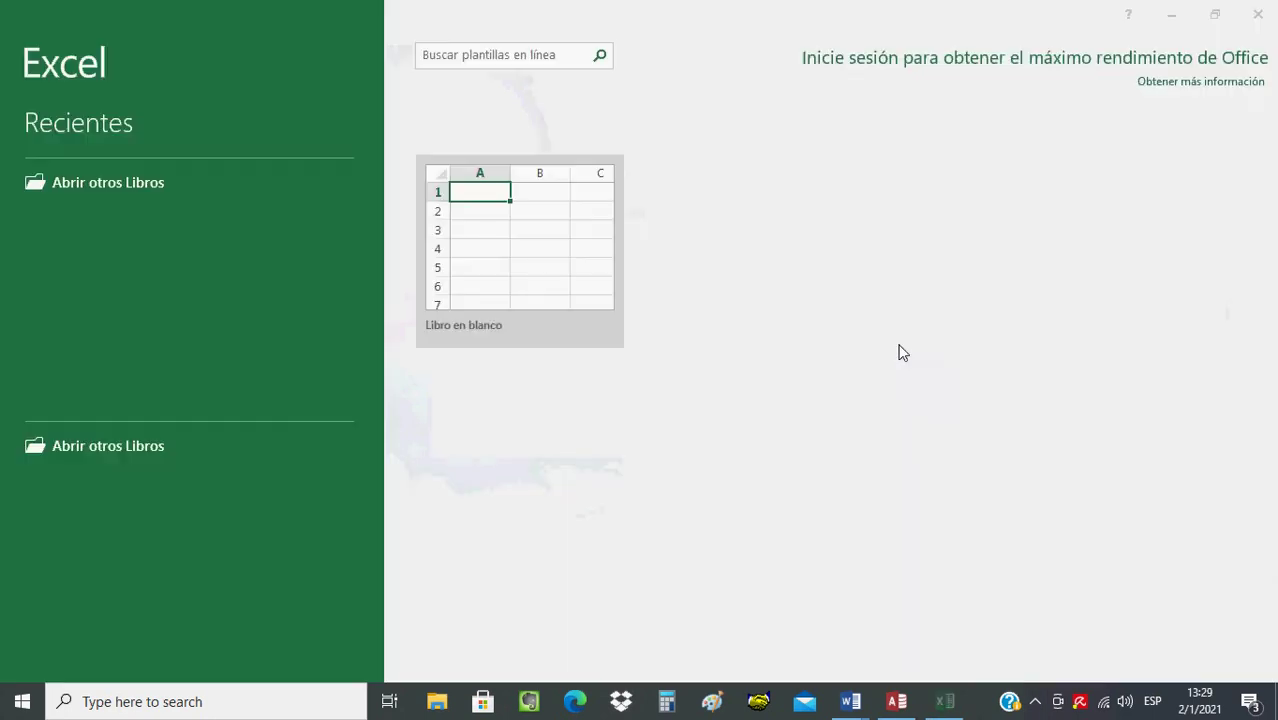
{"action": "left_click", "coordinate": [505, 289]}
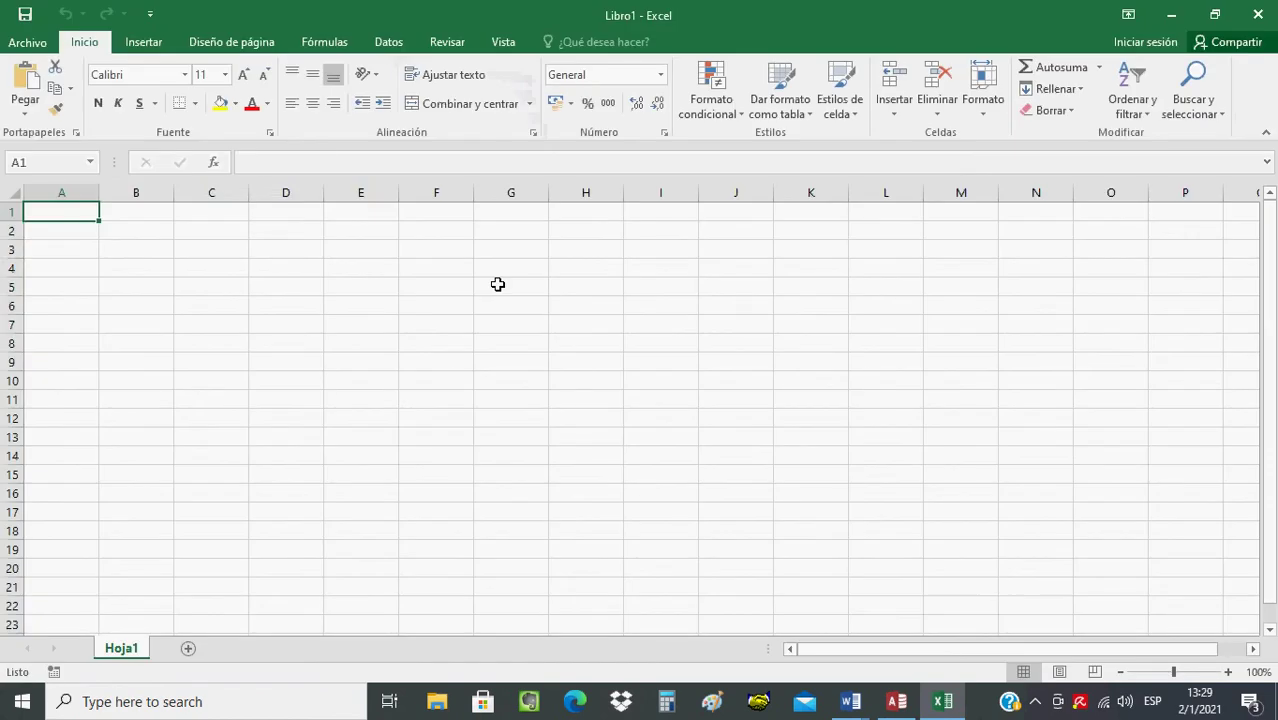
{"action": "type", "text": "IdVaca\tFecha\tLitros\tMes\tAño 1\t2/1/2021\t5.00\t1\t2021 2\t2/1/2021\t2.00\t1\t2021 3\t2/1/2021\t7.00\t1\t2021 4\t2/1/2021\t3.00\t1\t2021 1\t2/1/2021\t10.00\t1\t2021 2\t3/1/2021\t8.00\t1\t2021 3\t4/1/2021\t5.00\t1\t2021 4\t5/1/2021\t4.00\t1\t2021 1\t2/2/2021\t5.00\t2\t2021 2\t2/2/2021\t7.00\t2\t2021 3\t2/2/2021\t10.00\t2\t2021 4\t2/2/2021\t17.00\t2\t2021"}
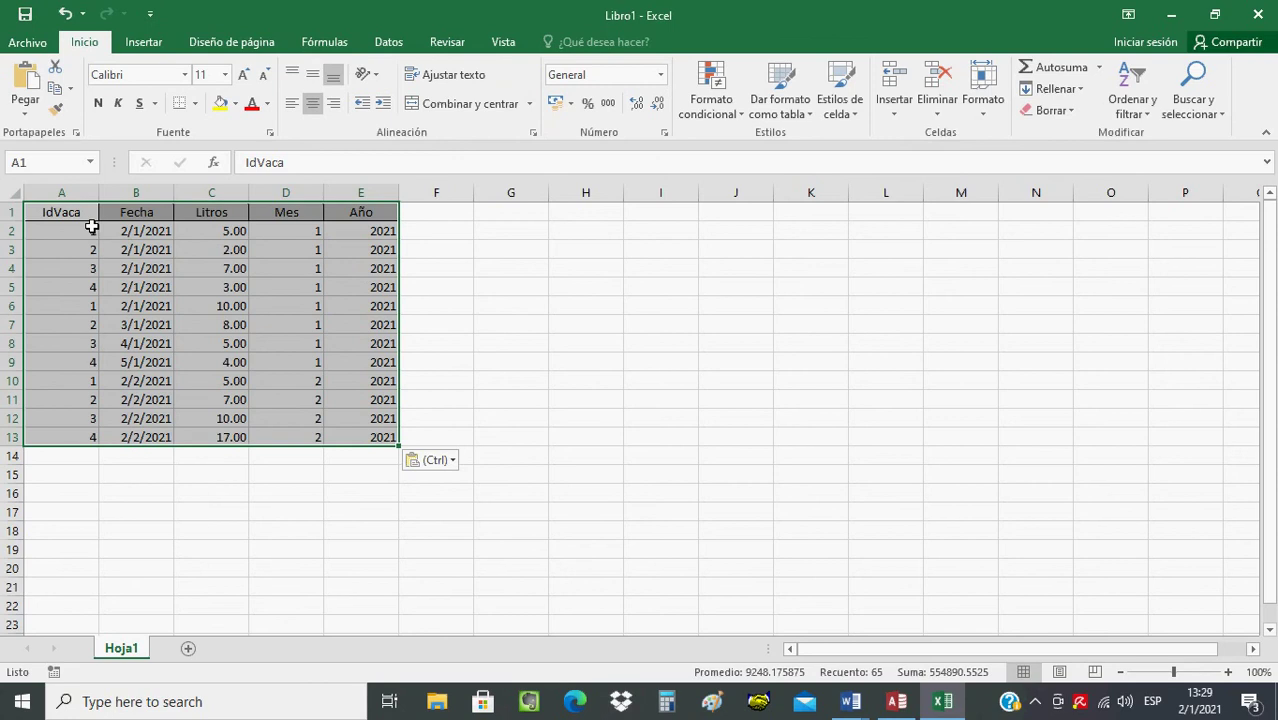
{"action": "left_click", "coordinate": [86, 214]}
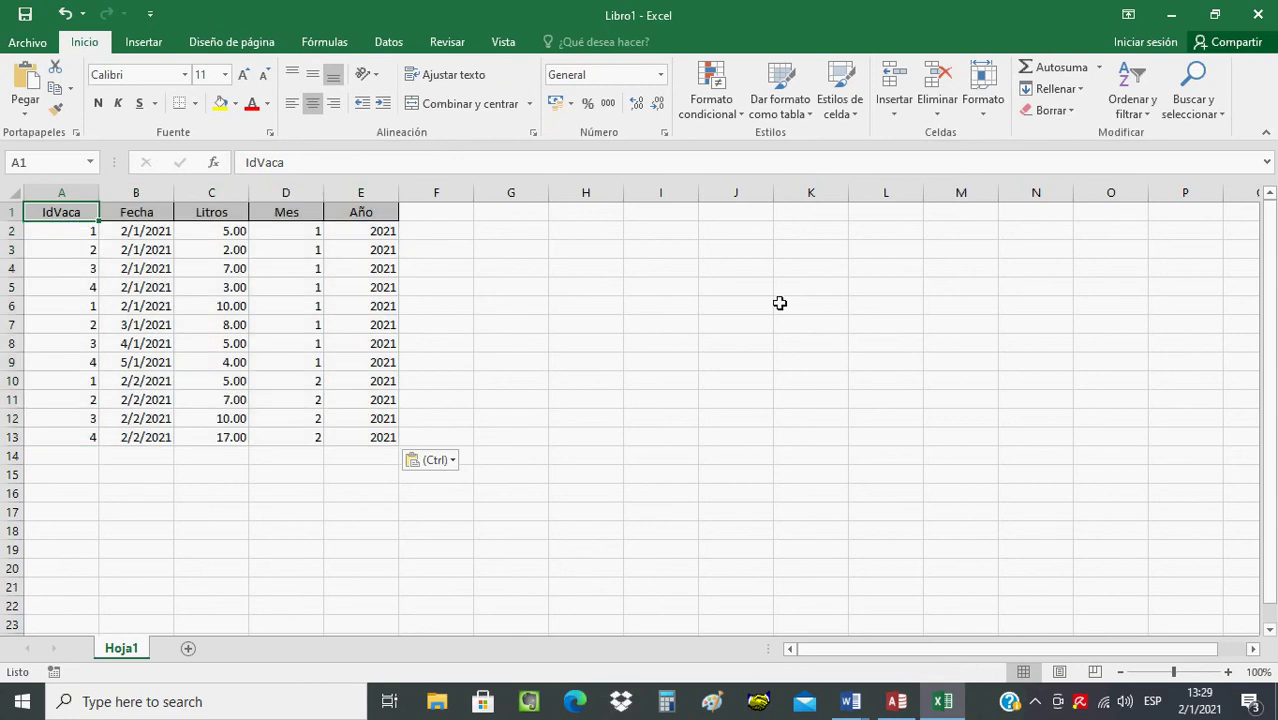
Step: Sort the pasted records with a custom order by IdVaca, then Mes, then Año, each from smallest to largest
{"action": "left_click", "coordinate": [1139, 117]}
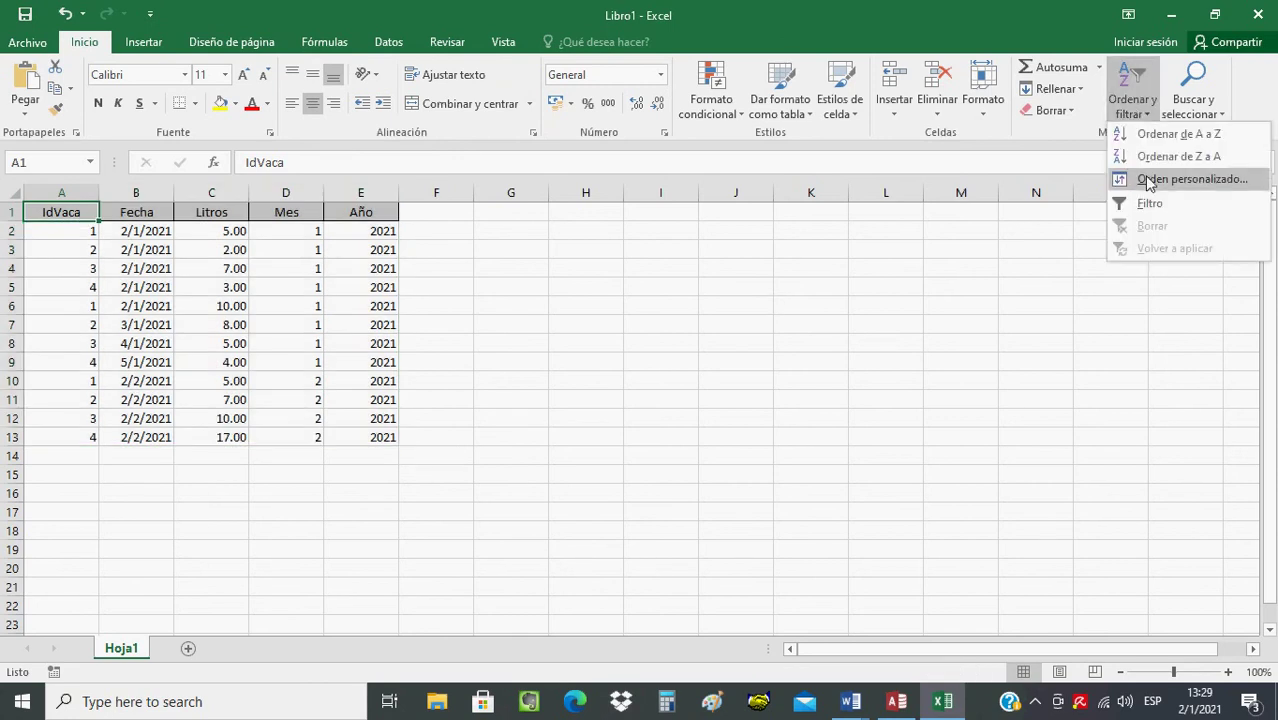
{"action": "left_click", "coordinate": [1148, 180]}
{"action": "left_click", "coordinate": [659, 301]}
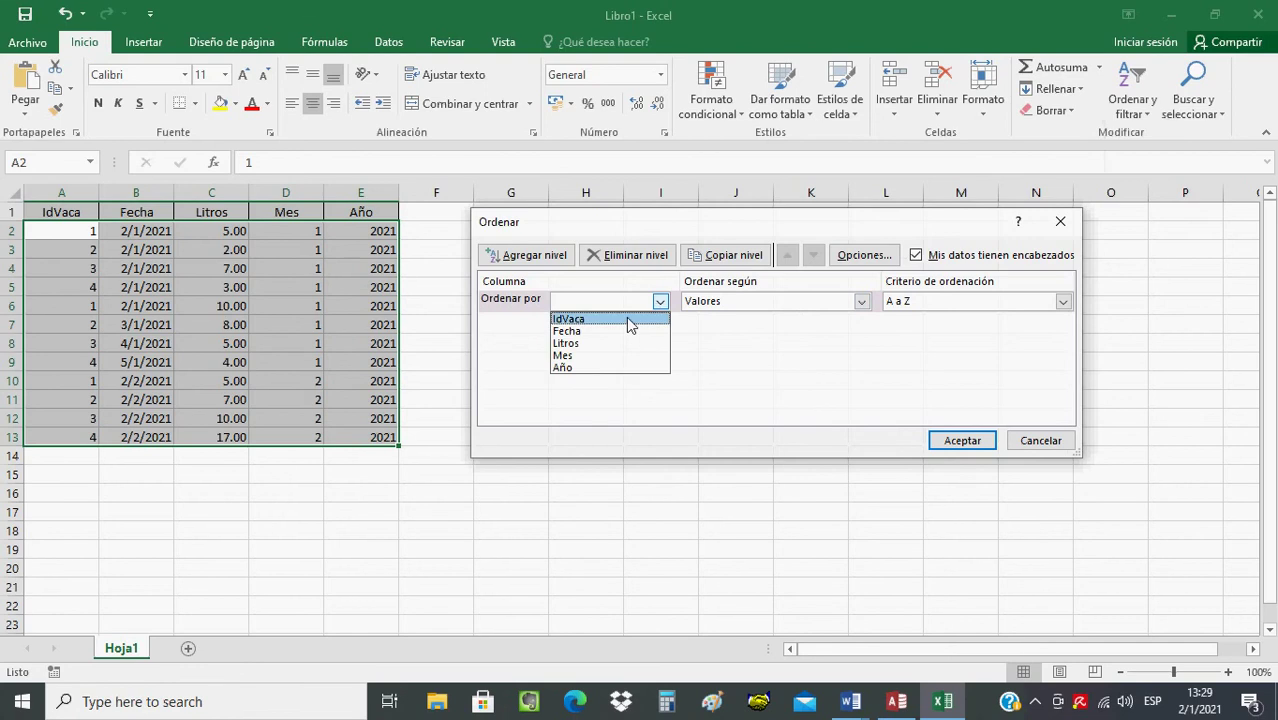
{"action": "left_click", "coordinate": [630, 319]}
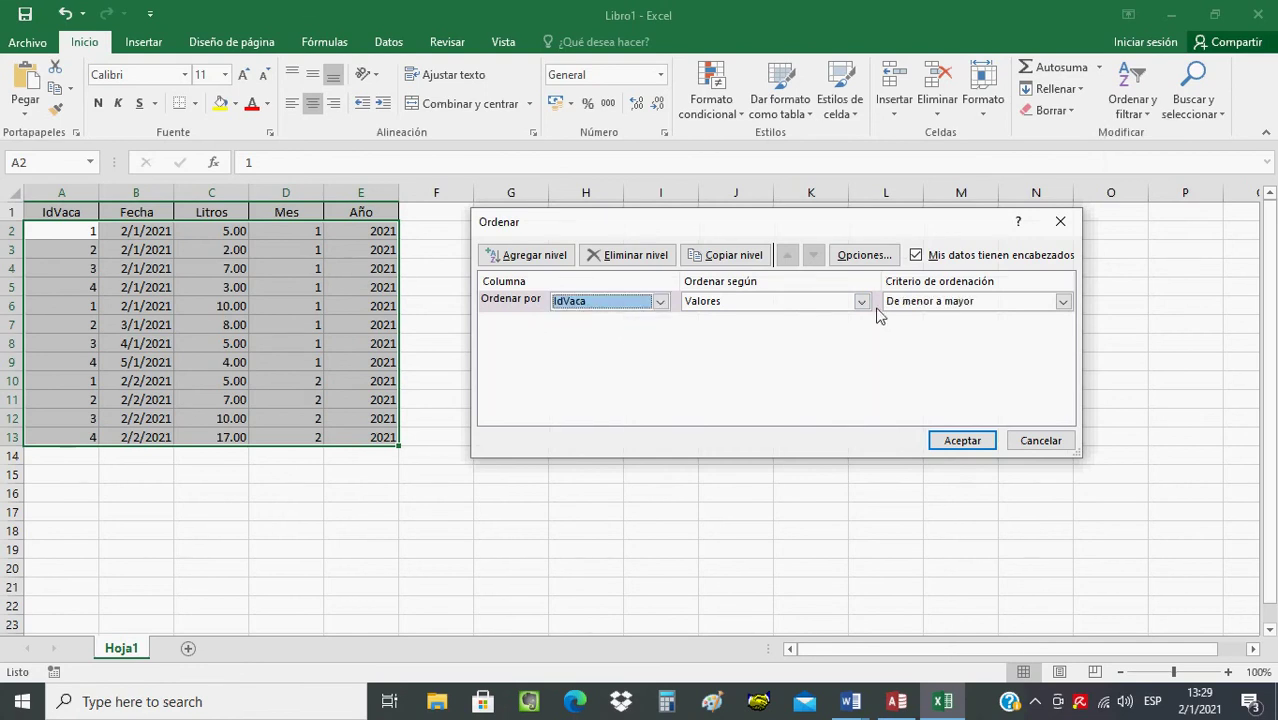
{"action": "left_click", "coordinate": [527, 256]}
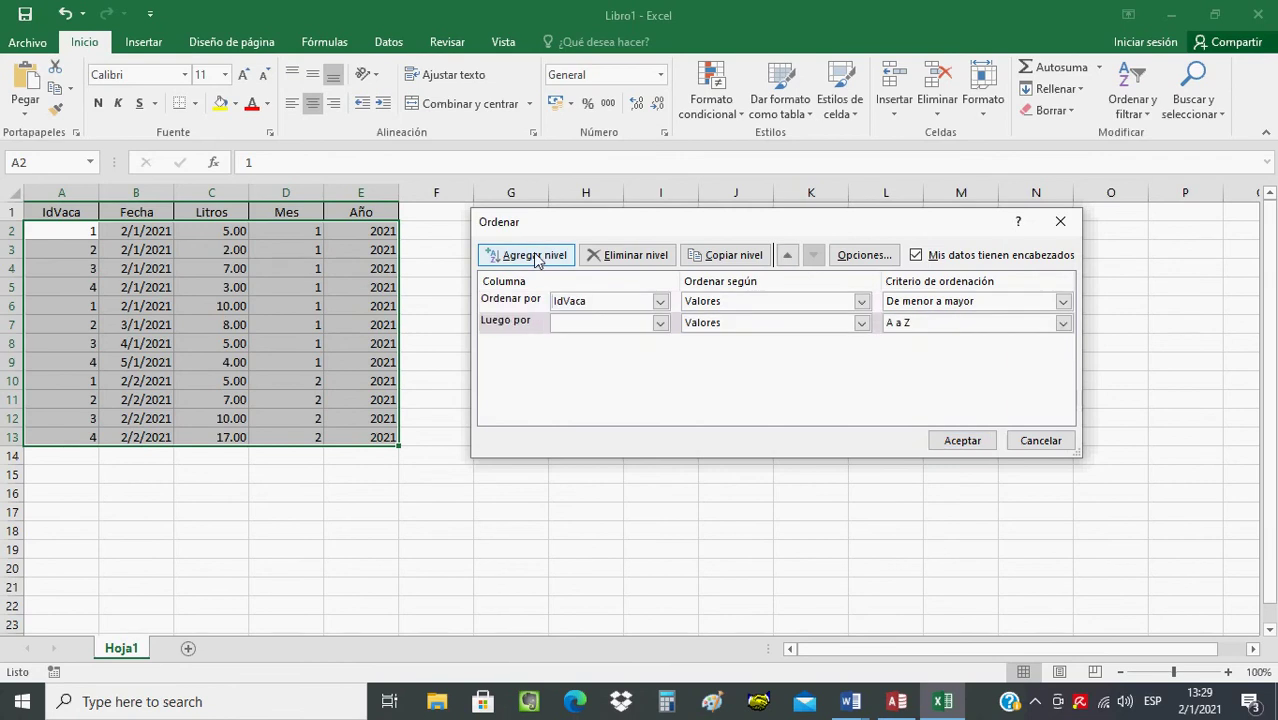
{"action": "left_click", "coordinate": [660, 323]}
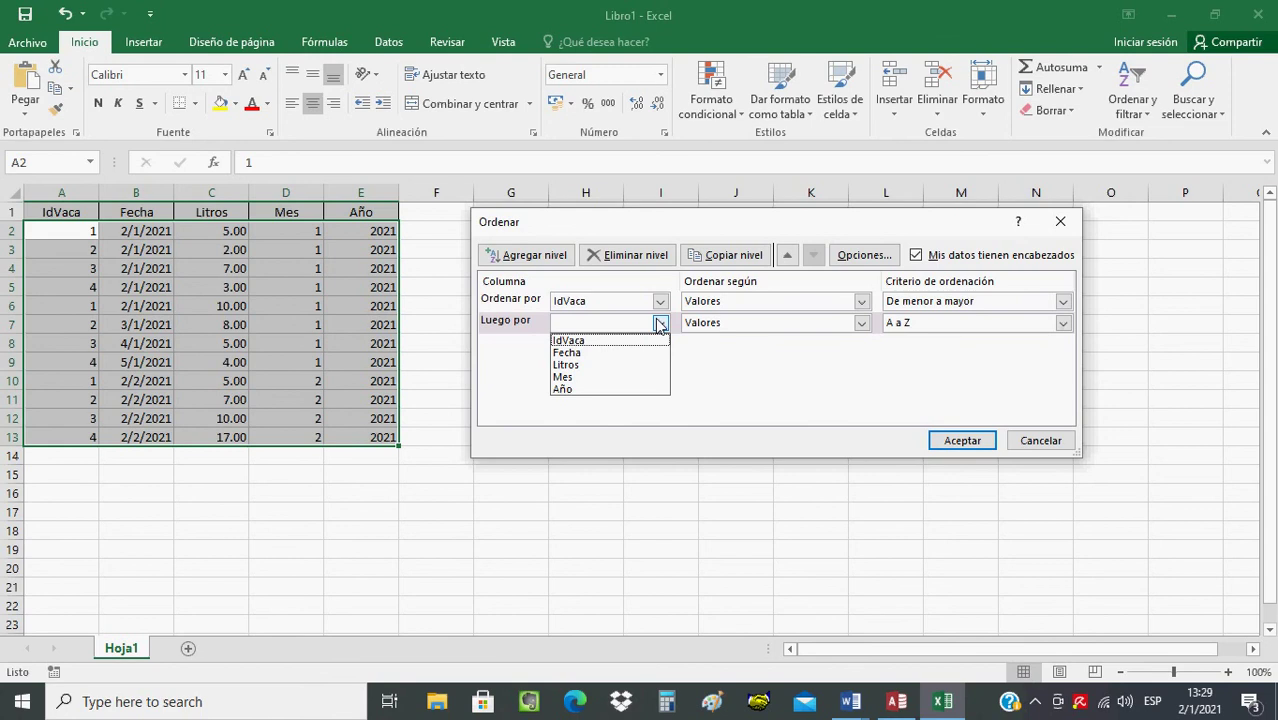
{"action": "left_click", "coordinate": [605, 377]}
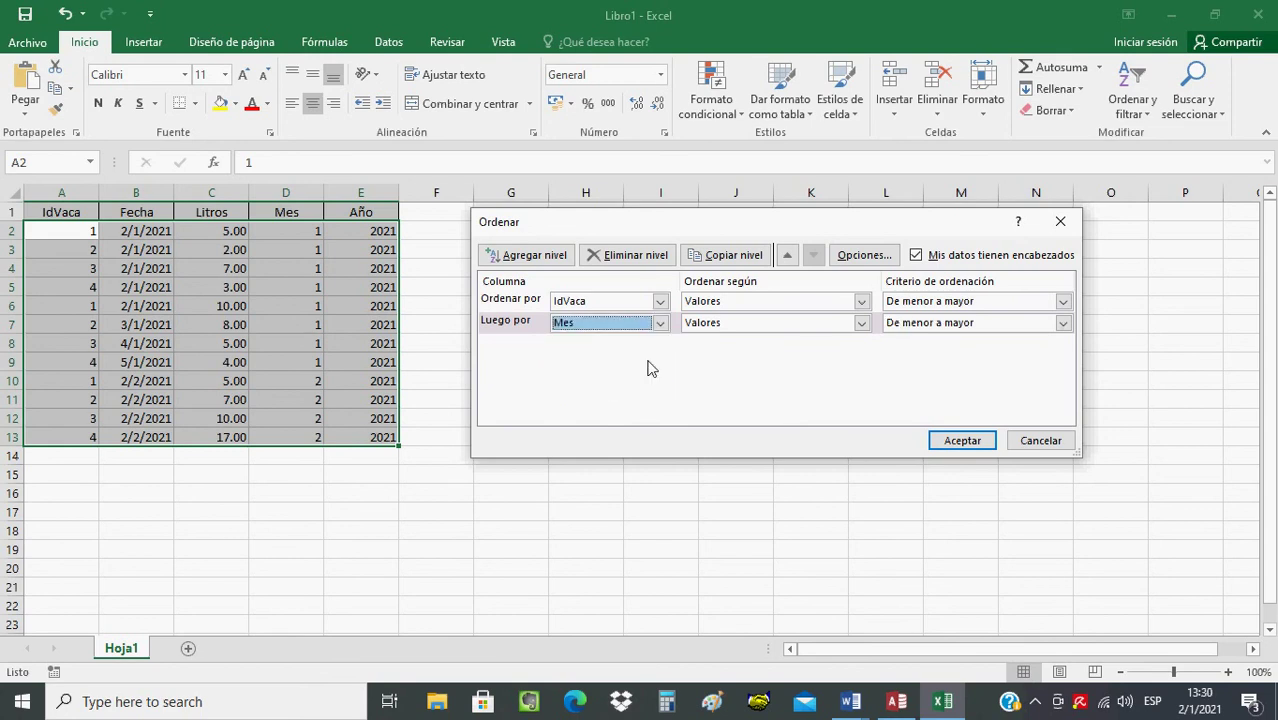
{"action": "left_click", "coordinate": [528, 256]}
{"action": "left_click", "coordinate": [659, 344]}
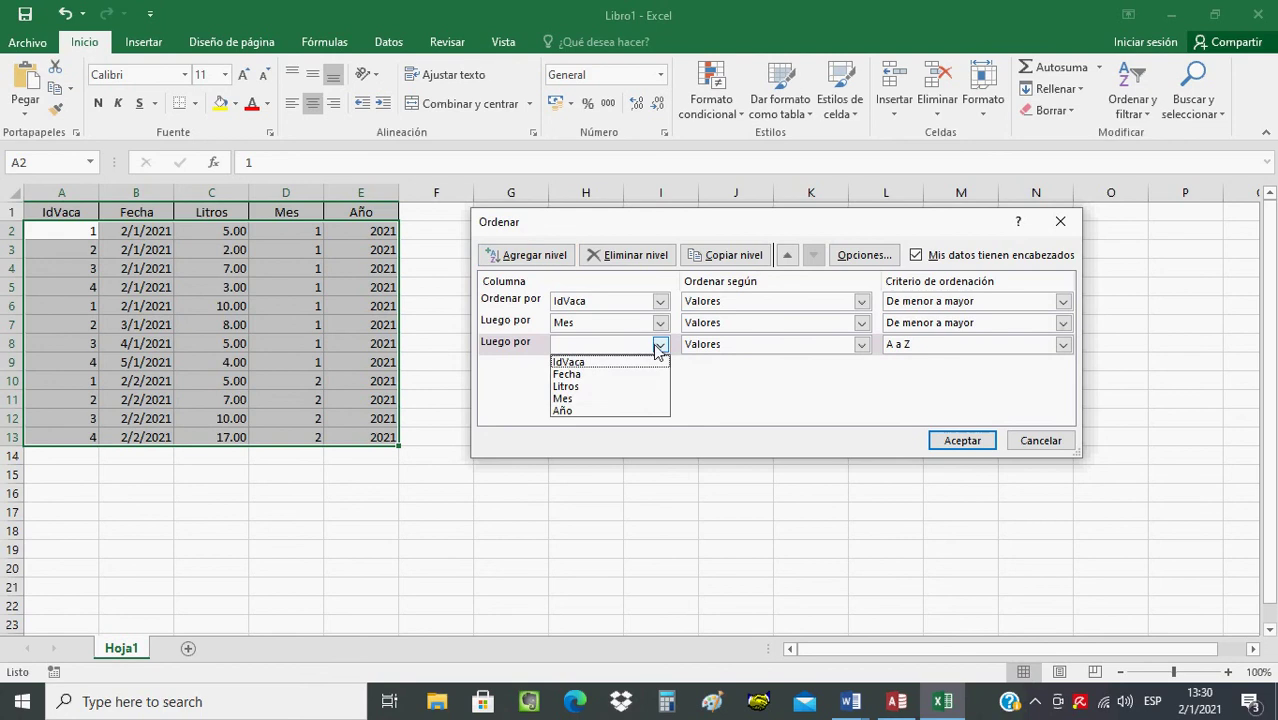
{"action": "left_click", "coordinate": [635, 416]}
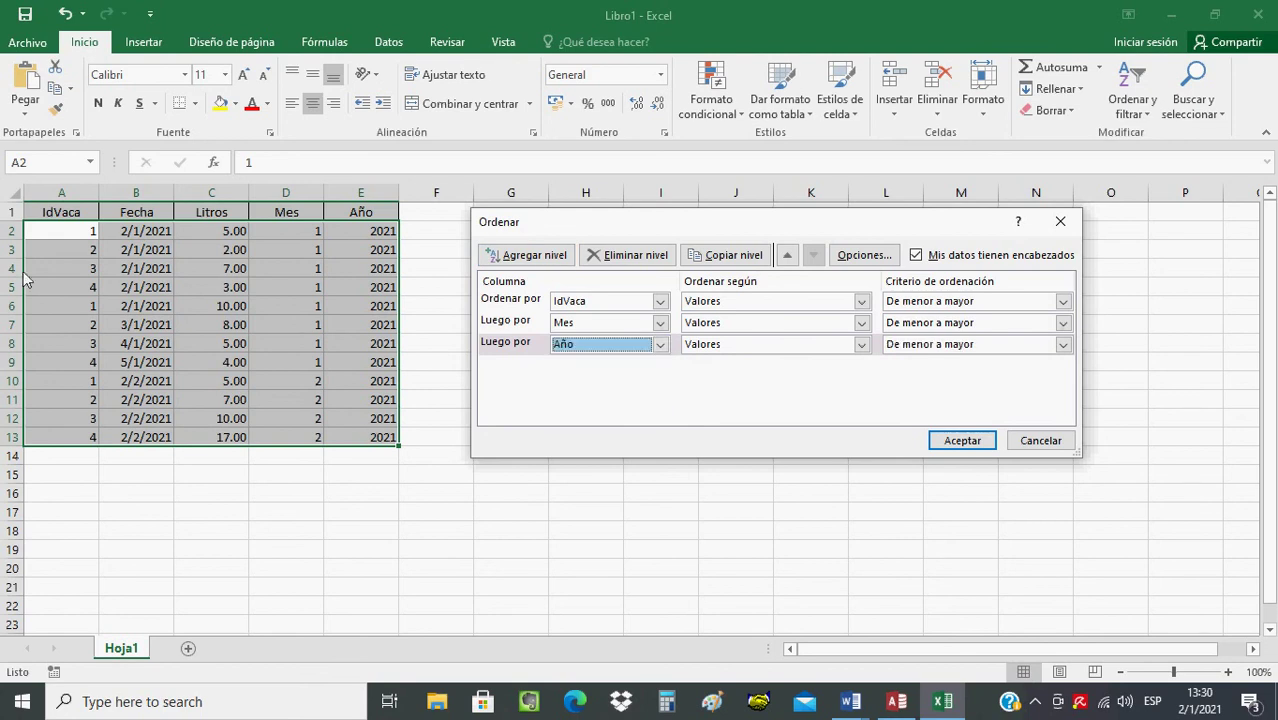
{"action": "left_click", "coordinate": [959, 441]}
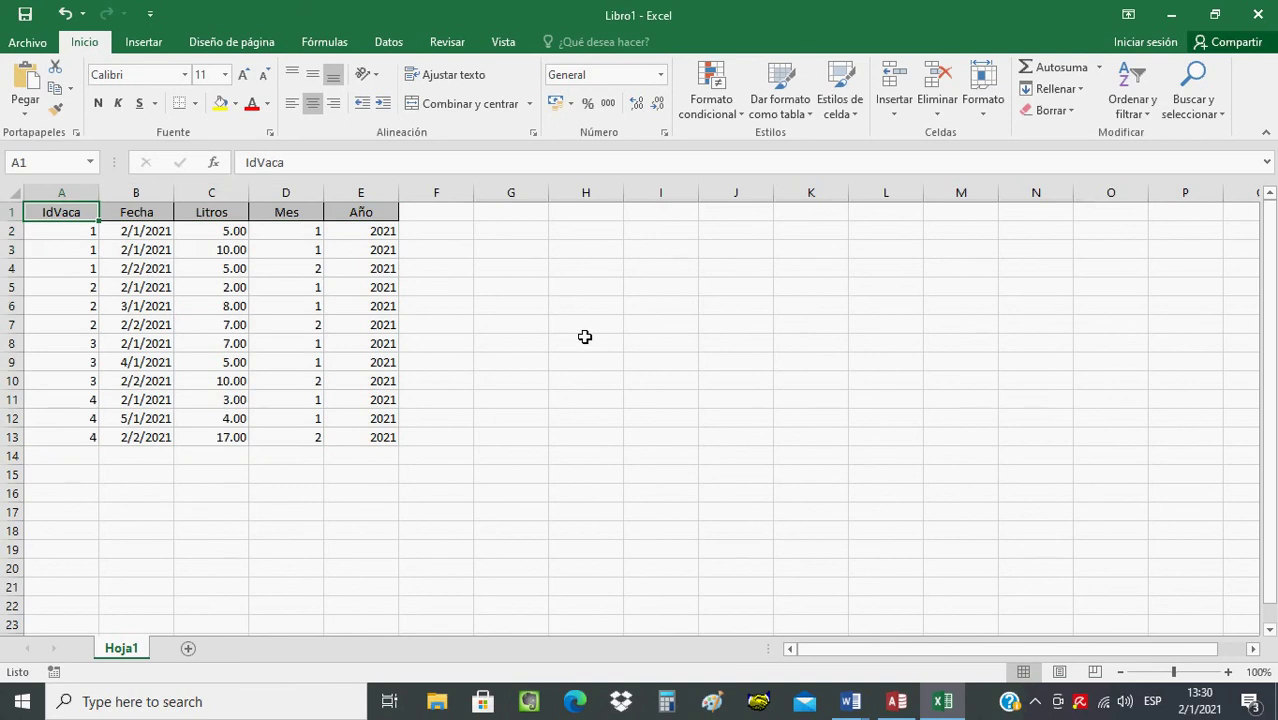
Step: Examine the sorted records of cow 1, comparing their dates, litres and months
{"action": "key", "text": "Down"}
{"action": "key", "text": "Down"}
{"action": "key", "text": "Down"}
{"action": "key", "text": "Up"}
{"action": "key", "text": "Up"}
{"action": "key", "text": "Up"}
{"action": "key", "text": "Down"}
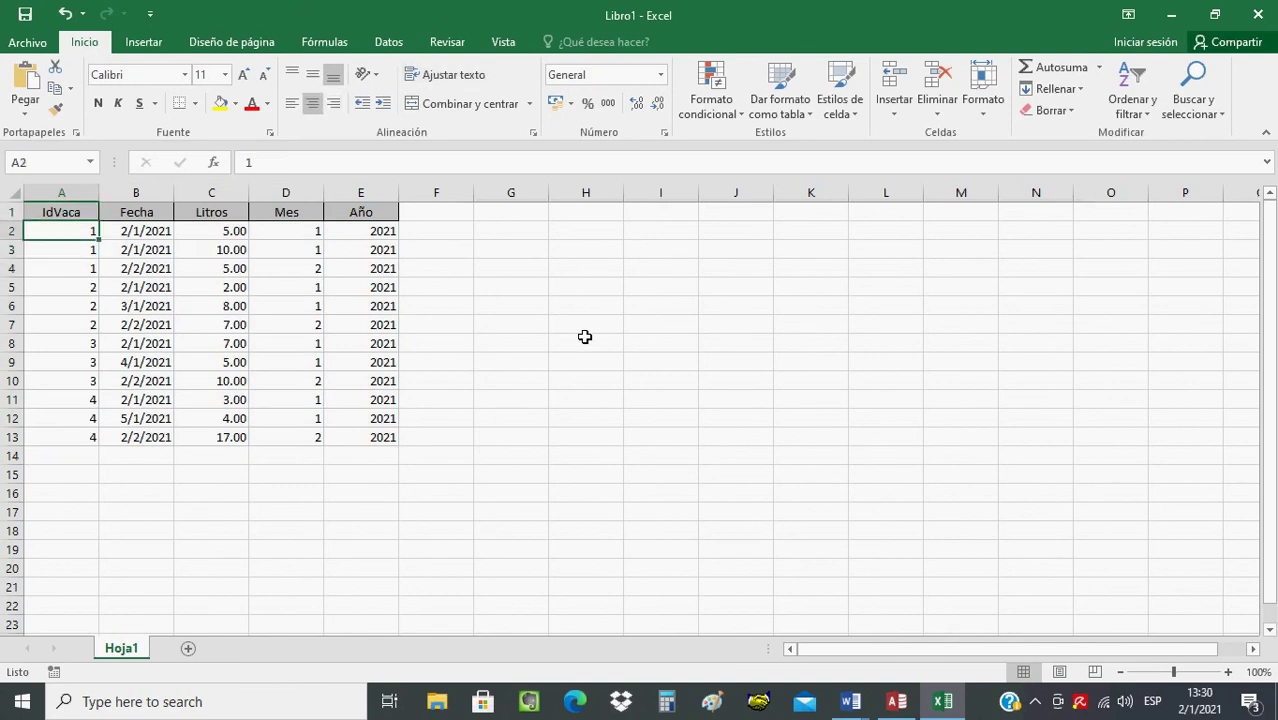
{"action": "key", "text": "Down"}
{"action": "key", "text": "Up"}
{"action": "key", "text": "Down"}
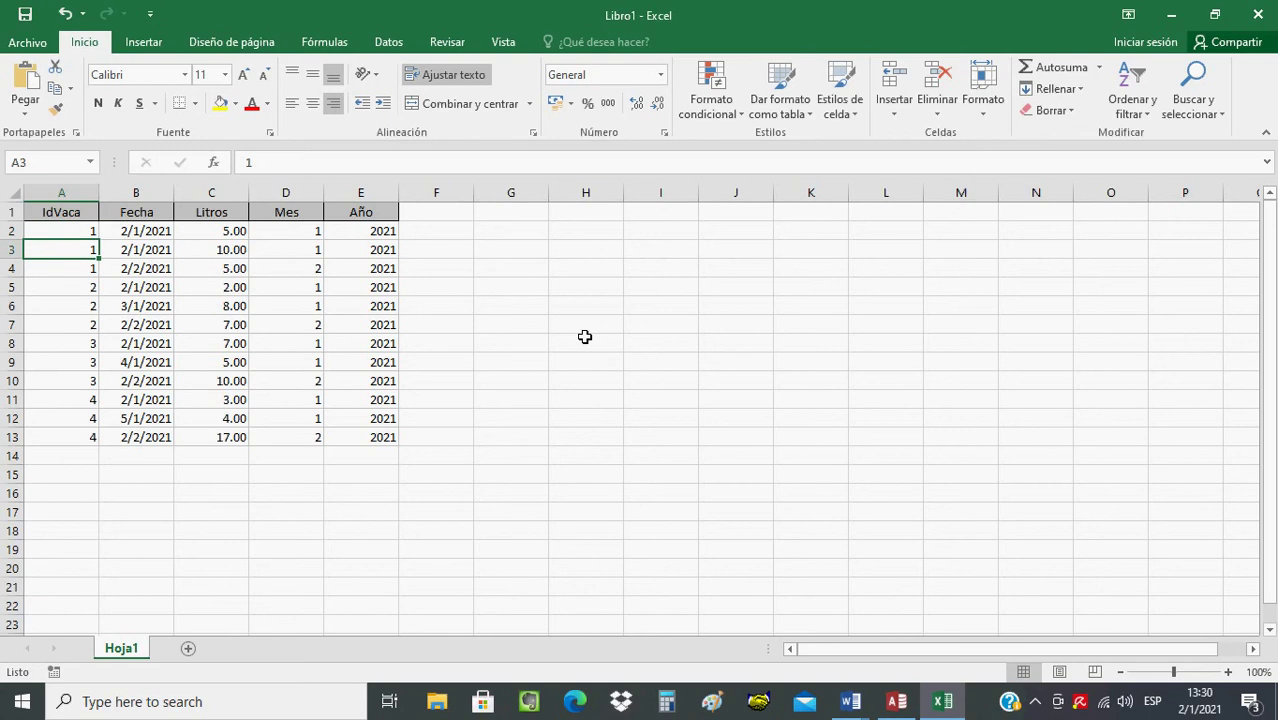
{"action": "key", "text": "Up"}
{"action": "key", "text": "Down"}
{"action": "key", "text": "Down"}
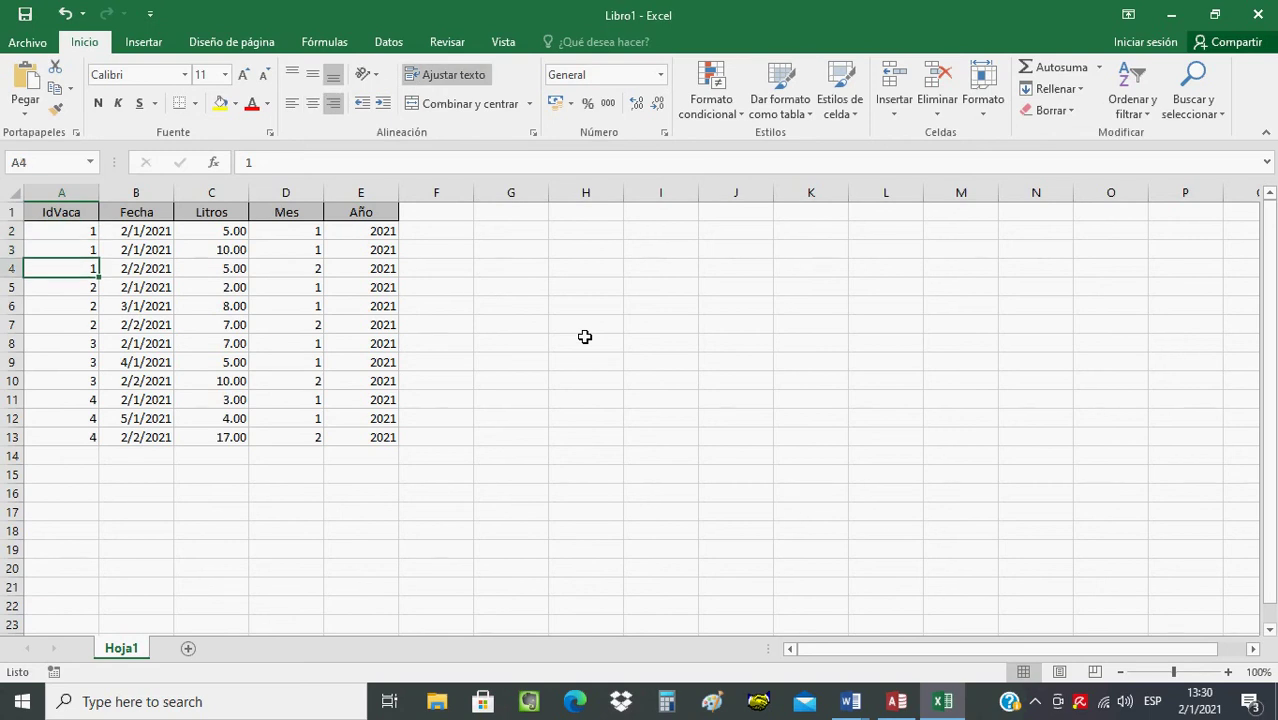
{"action": "key", "text": "Right"}
{"action": "key", "text": "Right"}
{"action": "key", "text": "Up"}
{"action": "key", "text": "Up"}
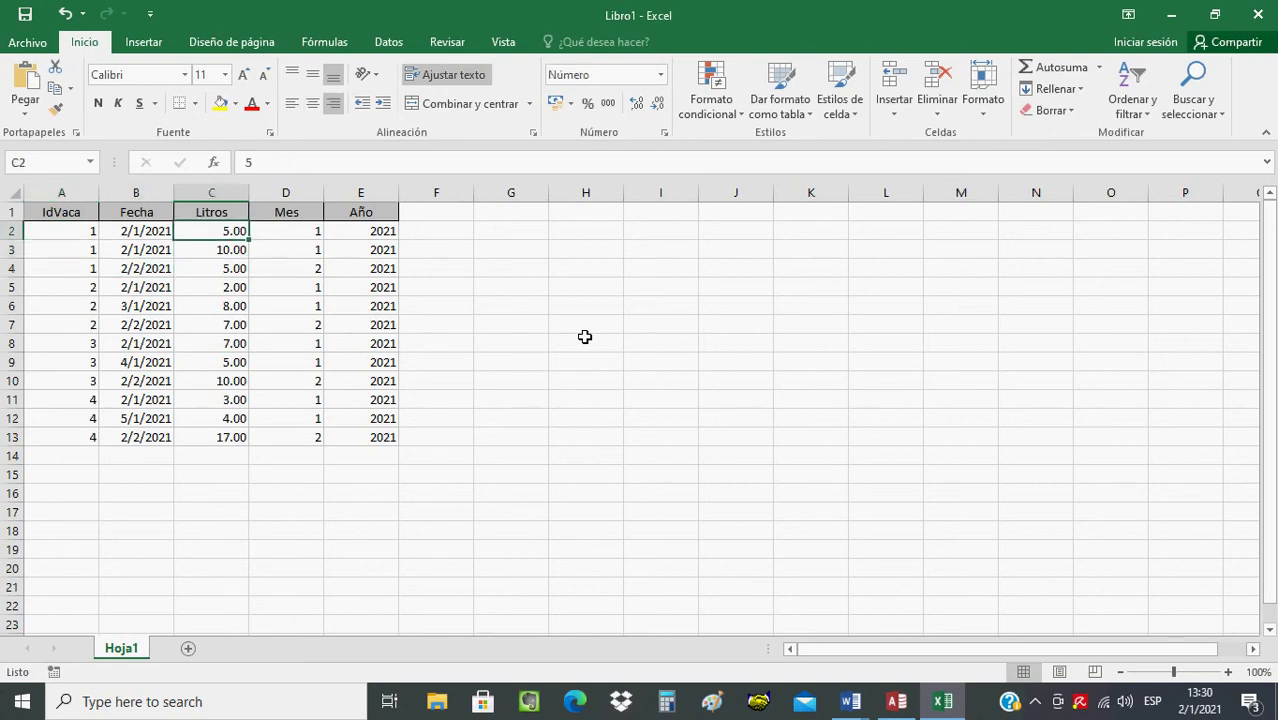
{"action": "key", "text": "Left"}
{"action": "key", "text": "Down"}
{"action": "key", "text": "Down"}
{"action": "key", "text": "Right"}
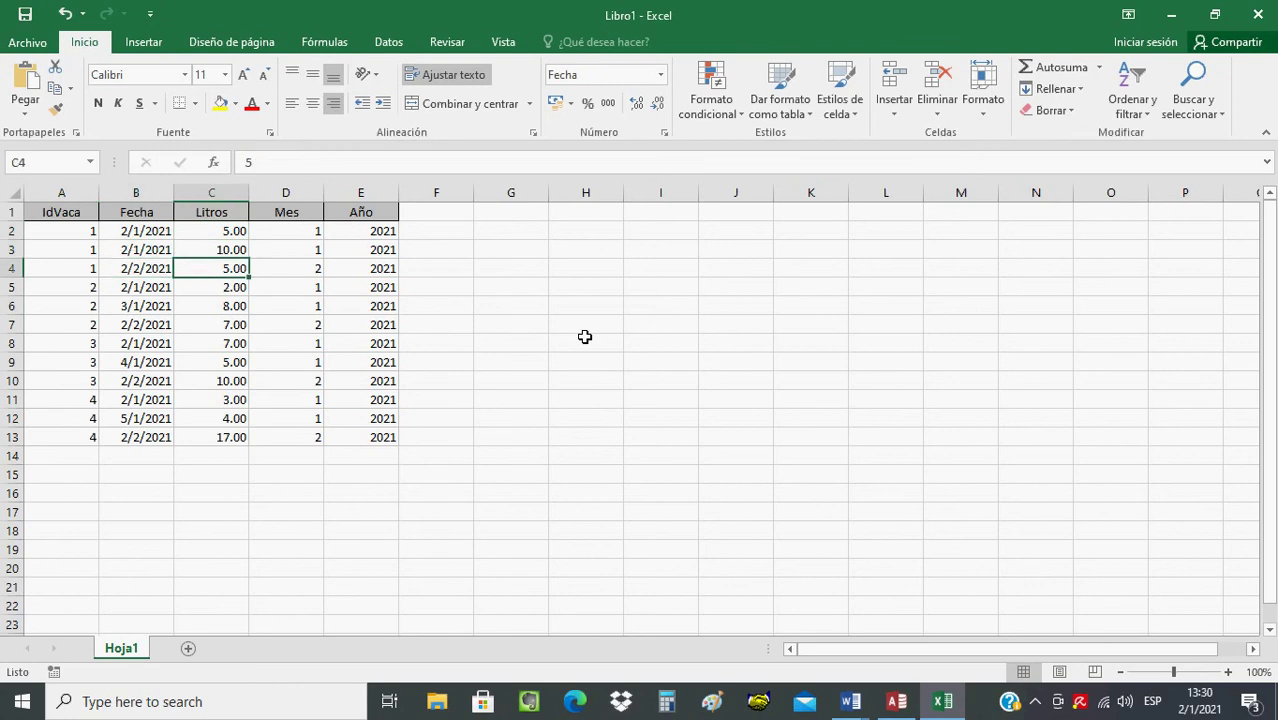
{"action": "key", "text": "Right"}
{"action": "key", "text": "Up"}
{"action": "key", "text": "Up"}
{"action": "key", "text": "Right"}
{"action": "key", "text": "Left"}
{"action": "key", "text": "Left"}
{"action": "key", "text": "Left"}
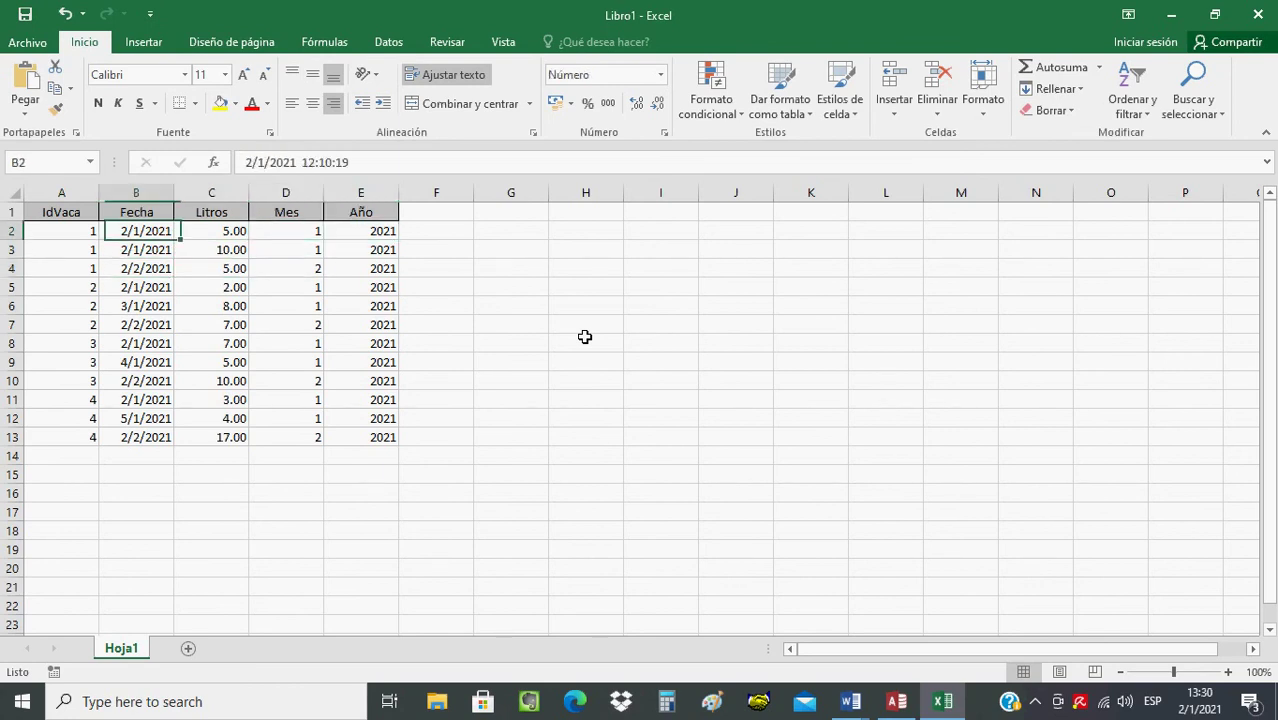
{"action": "key", "text": "Left"}
{"action": "key", "text": "Up"}
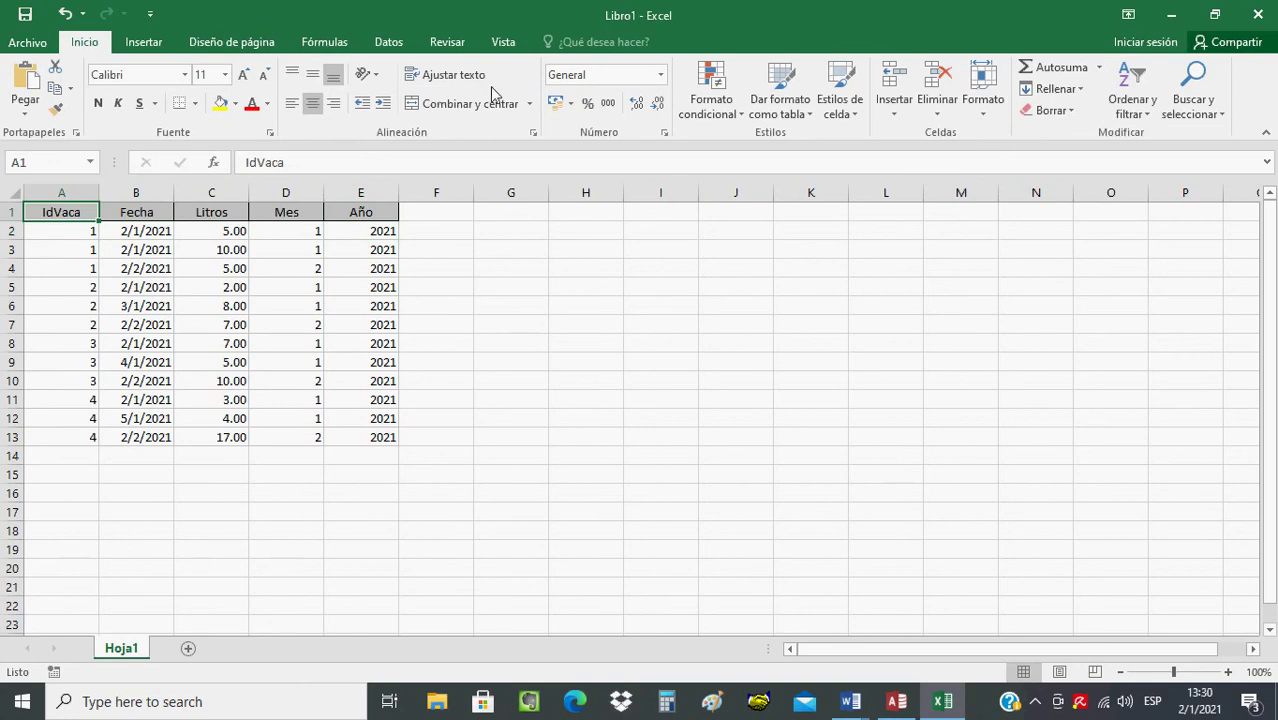
Step: Add subtotals that sum only the Litros column at each change in IdVaca
{"action": "left_click", "coordinate": [385, 45]}
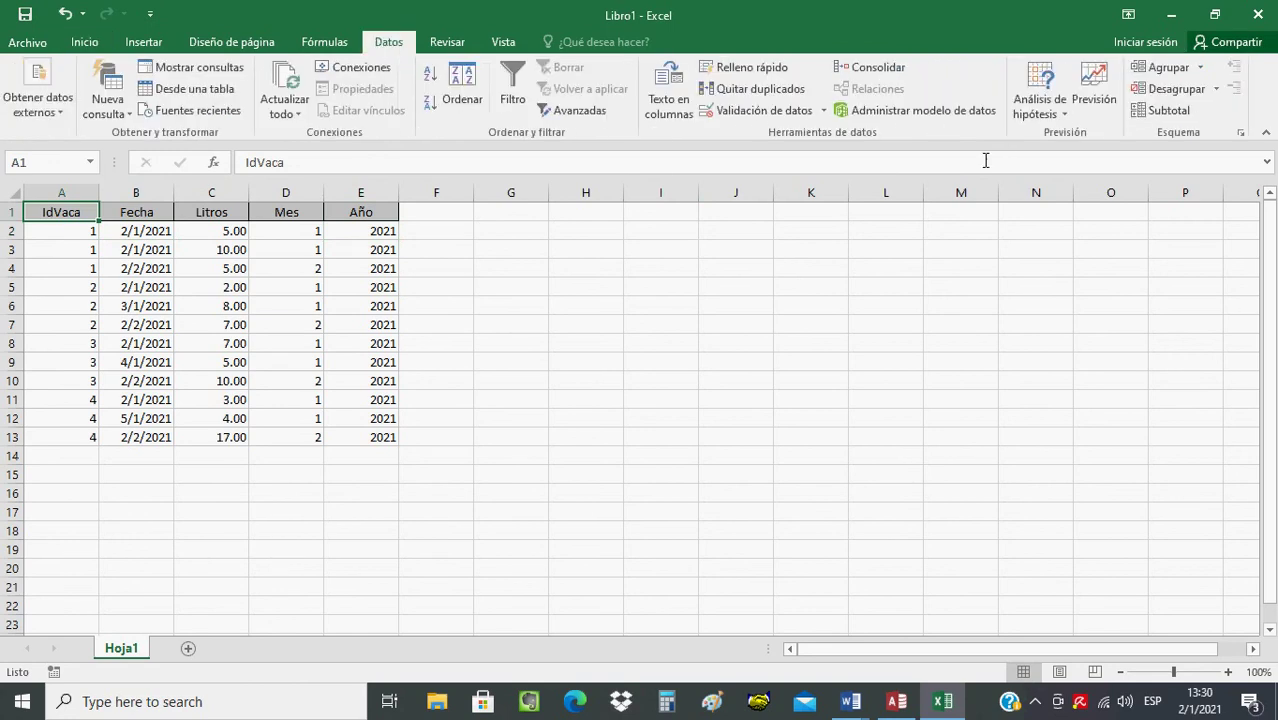
{"action": "left_click", "coordinate": [1161, 121]}
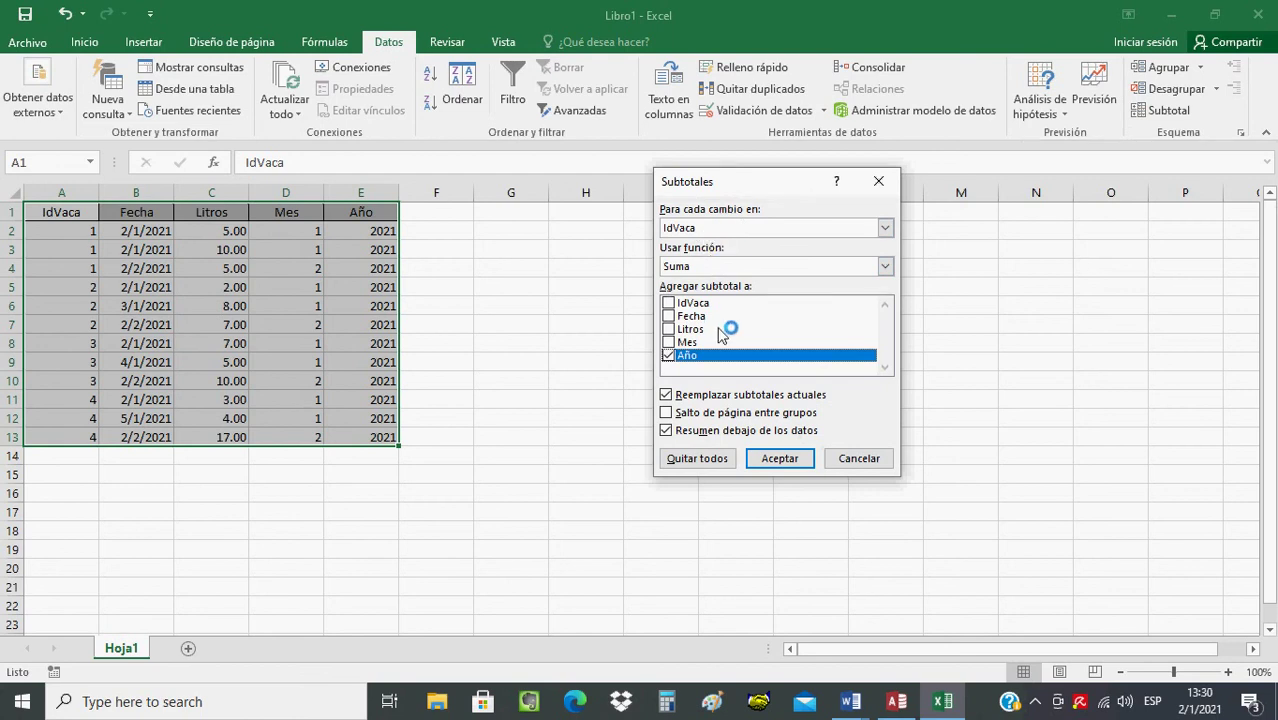
{"action": "left_click", "coordinate": [669, 356]}
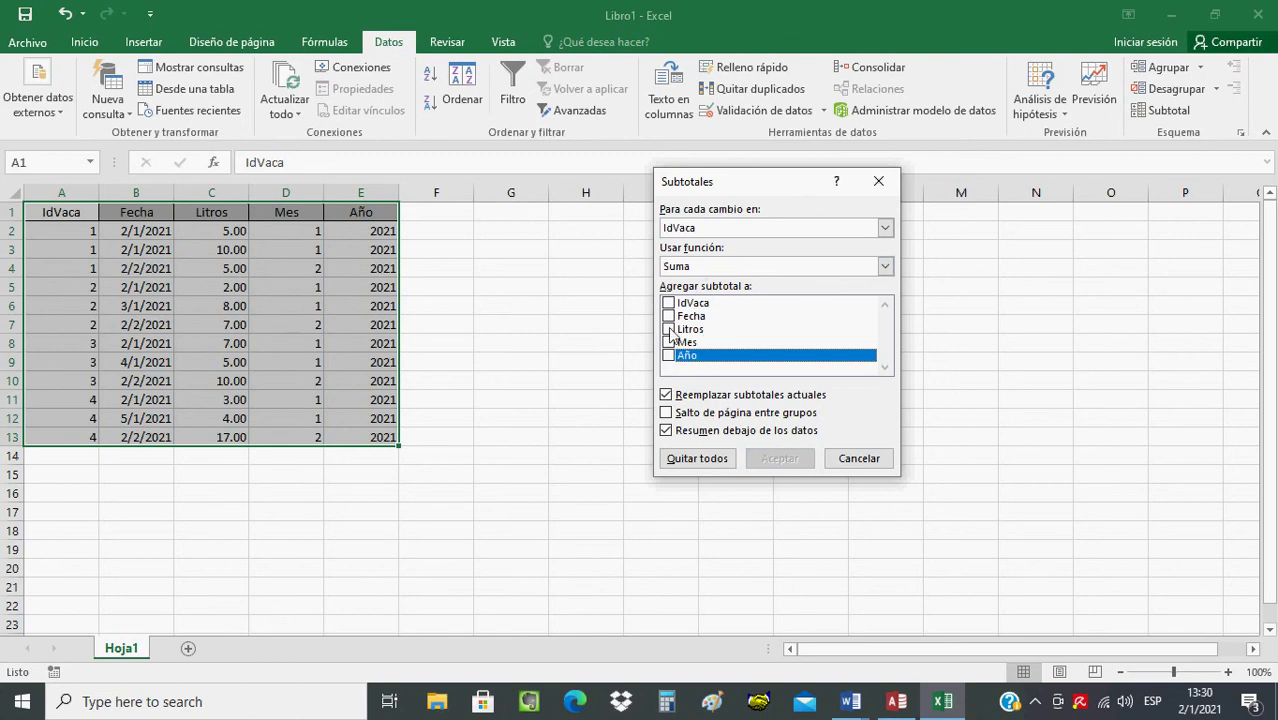
{"action": "left_click", "coordinate": [669, 330]}
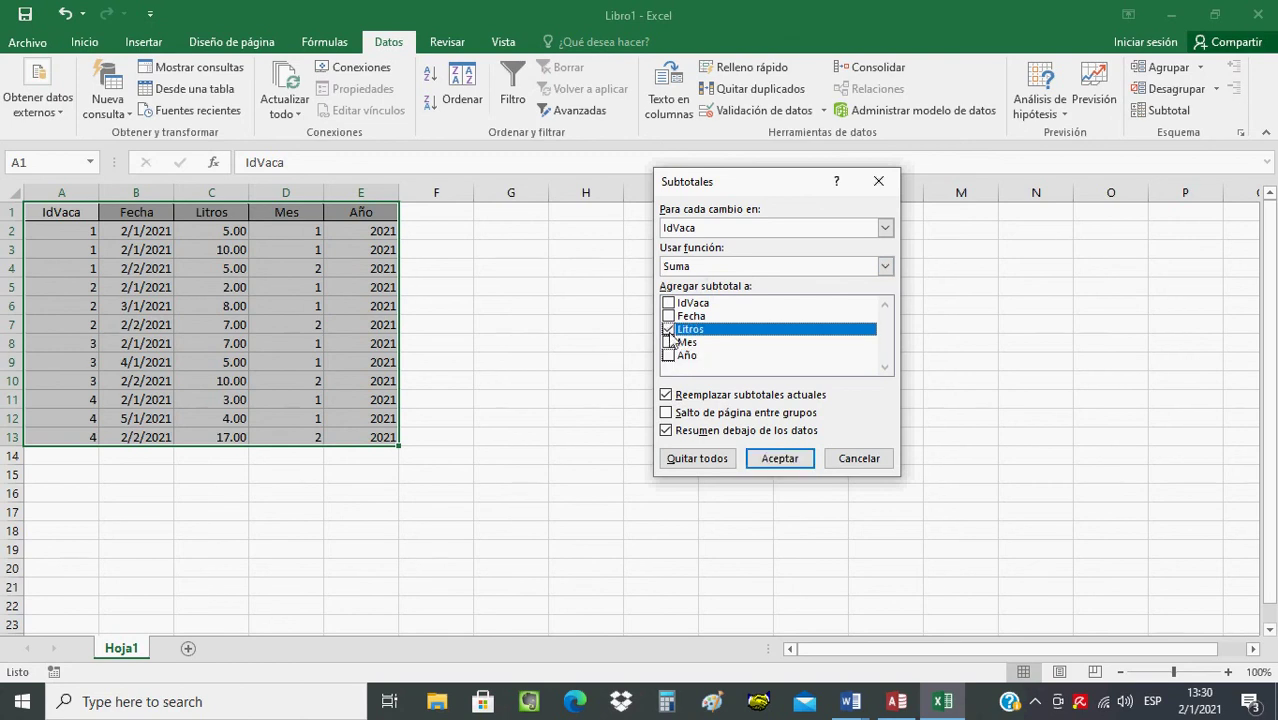
{"action": "left_click", "coordinate": [779, 457]}
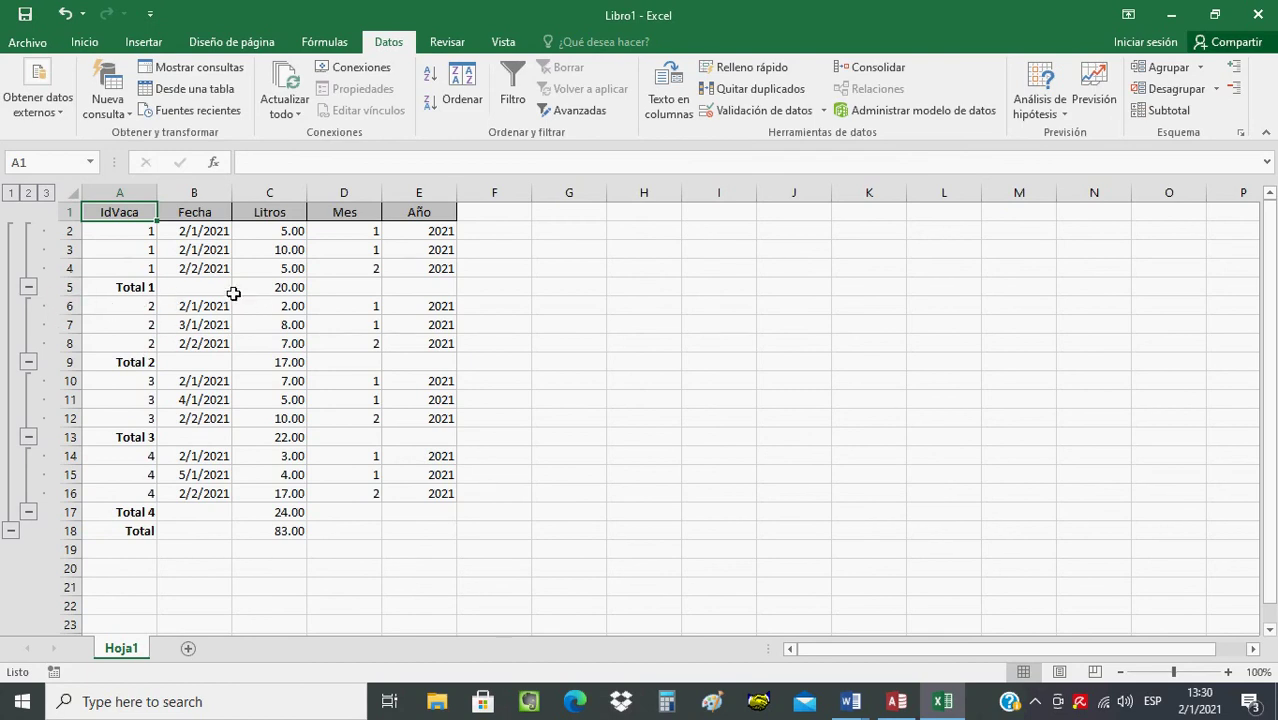
Step: Collapse the detail rows of all four IdVaca groups so only the subtotal rows and the grand total are displayed
{"action": "left_click", "coordinate": [29, 287]}
{"action": "left_click", "coordinate": [29, 308]}
{"action": "left_click", "coordinate": [29, 326]}
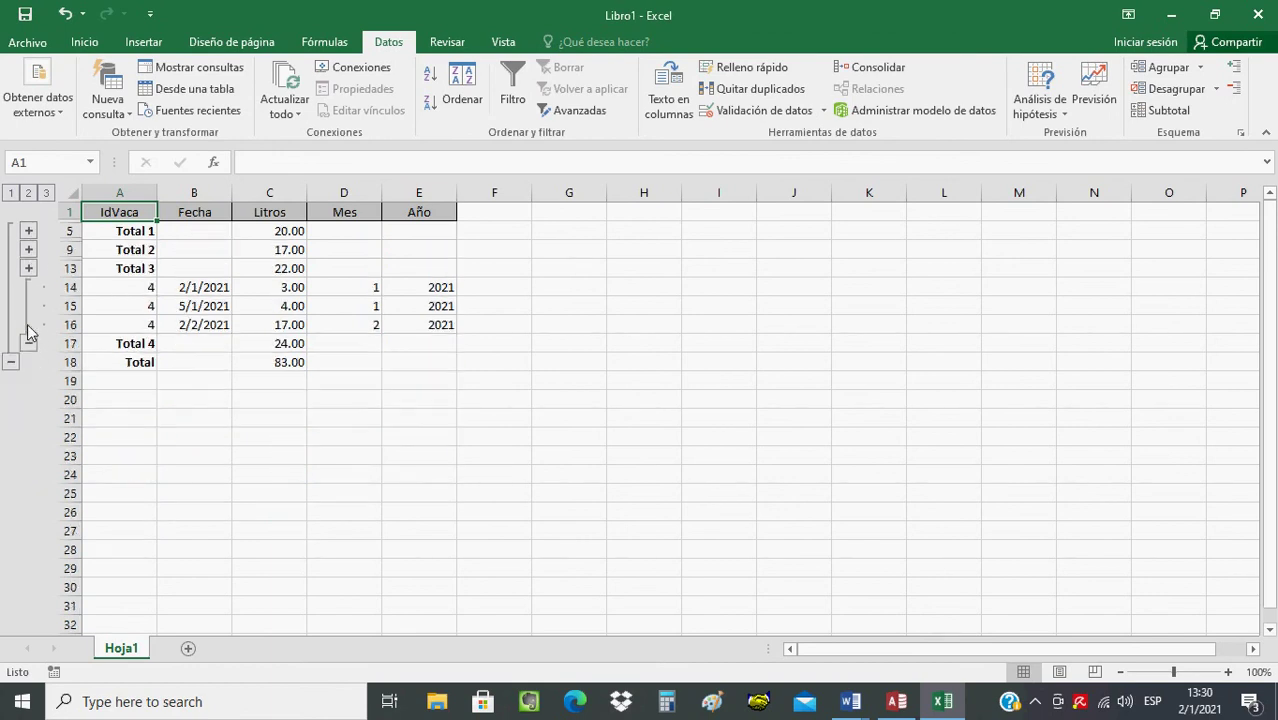
{"action": "left_click", "coordinate": [29, 343]}
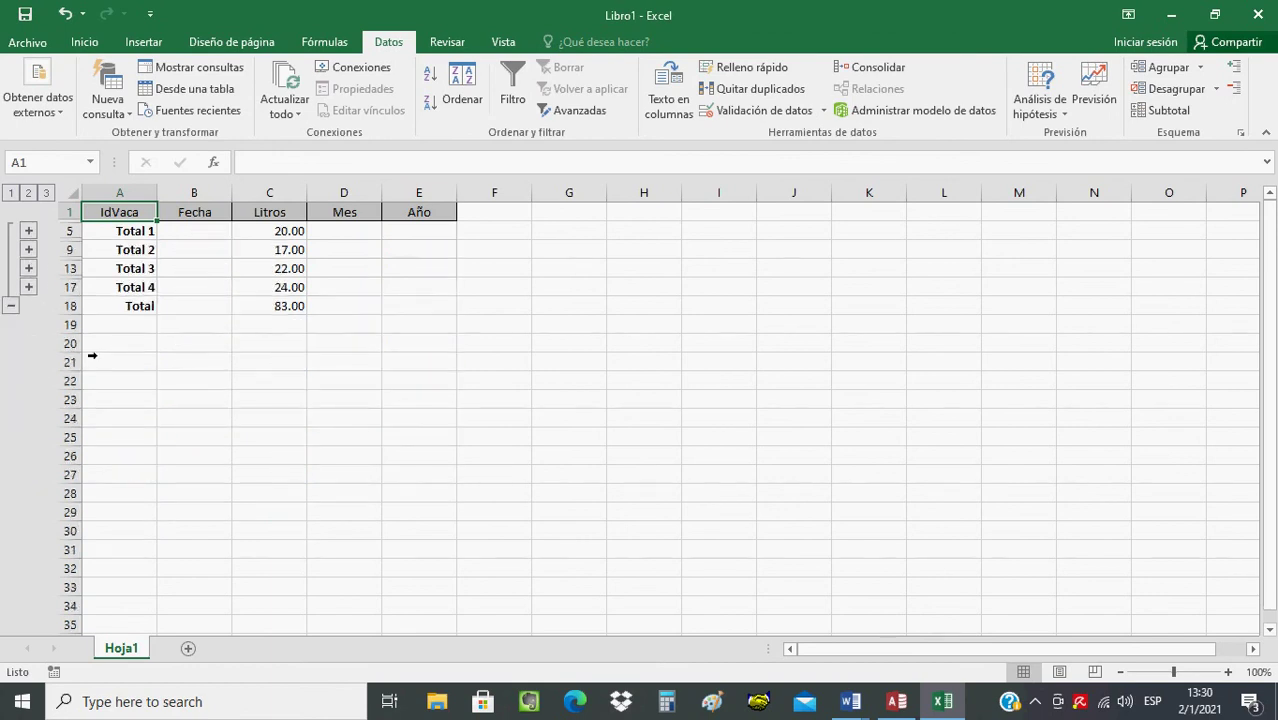
Step: Examine each cow's subtotal row, from Total 1 to Total 4, reading its label and its litres
{"action": "left_click", "coordinate": [145, 237]}
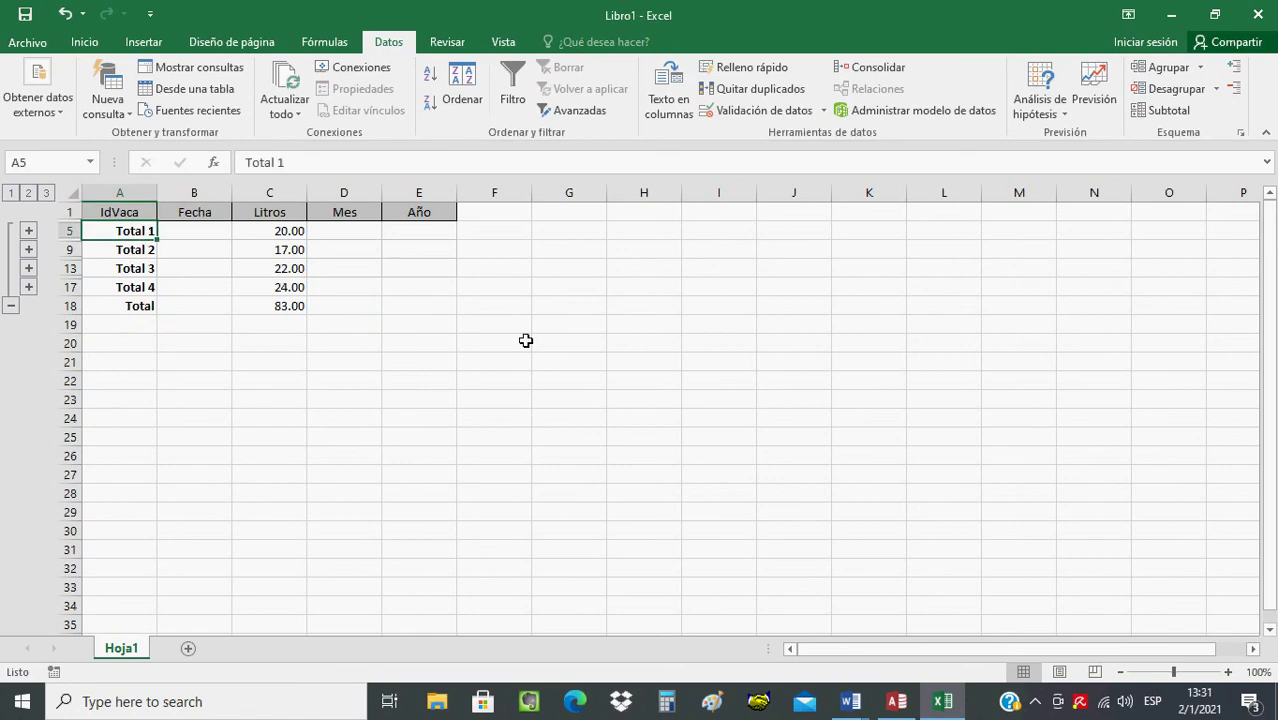
{"action": "key", "text": "Right"}
{"action": "key", "text": "Right"}
{"action": "key", "text": "Left"}
{"action": "key", "text": "Left"}
{"action": "key", "text": "Down"}
{"action": "key", "text": "Right"}
{"action": "key", "text": "Right"}
{"action": "key", "text": "Left"}
{"action": "key", "text": "Left"}
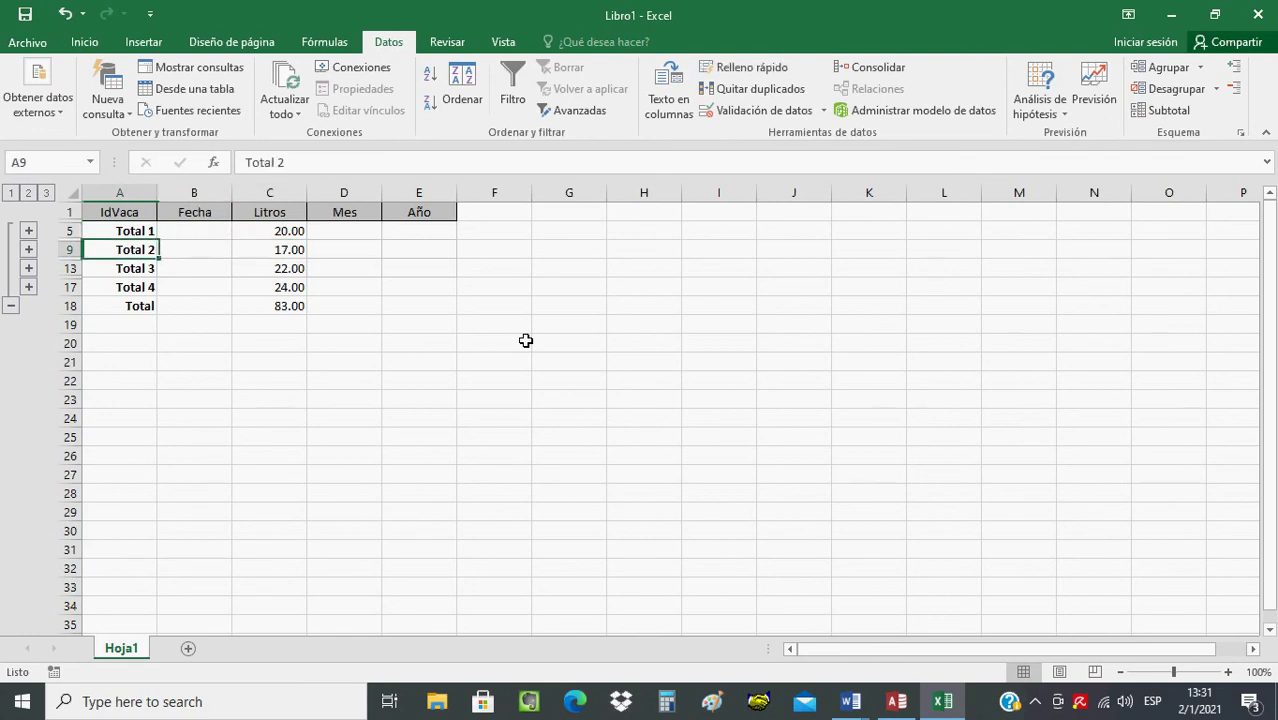
{"action": "key", "text": "Down"}
{"action": "key", "text": "Right"}
{"action": "key", "text": "Right"}
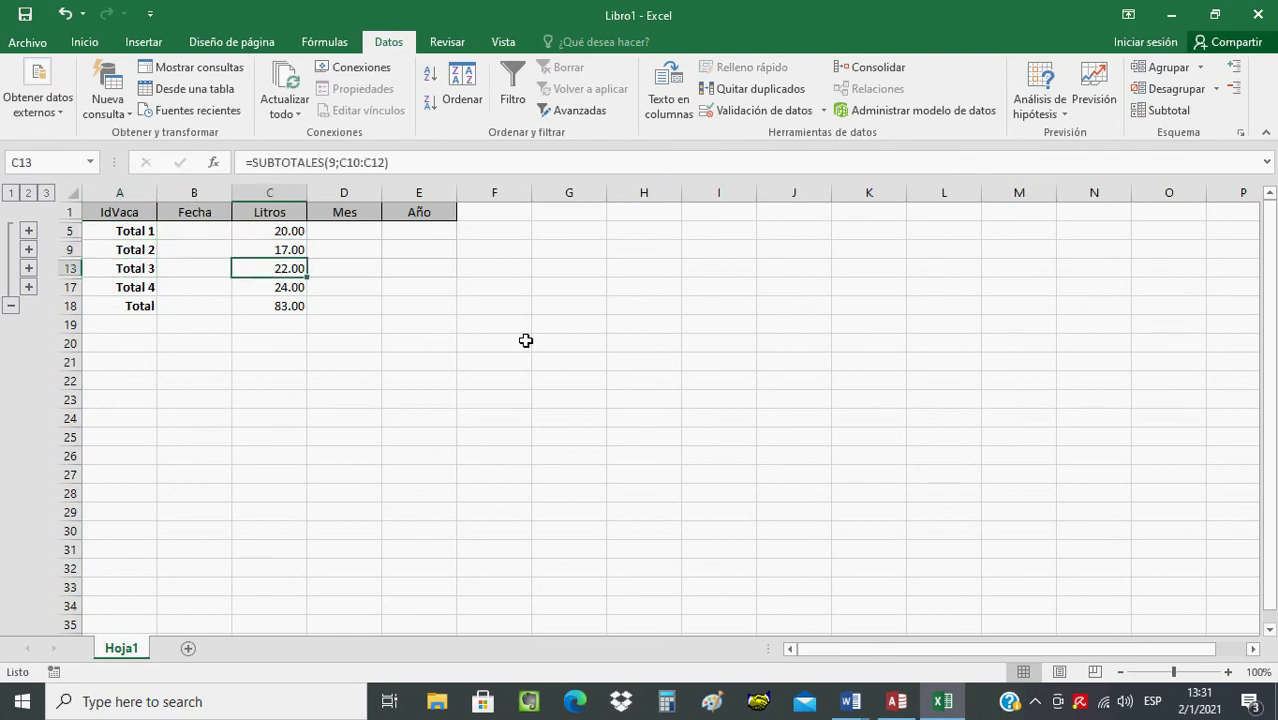
{"action": "key", "text": "Left"}
{"action": "key", "text": "Left"}
{"action": "key", "text": "Down"}
{"action": "key", "text": "Right"}
{"action": "key", "text": "Right"}
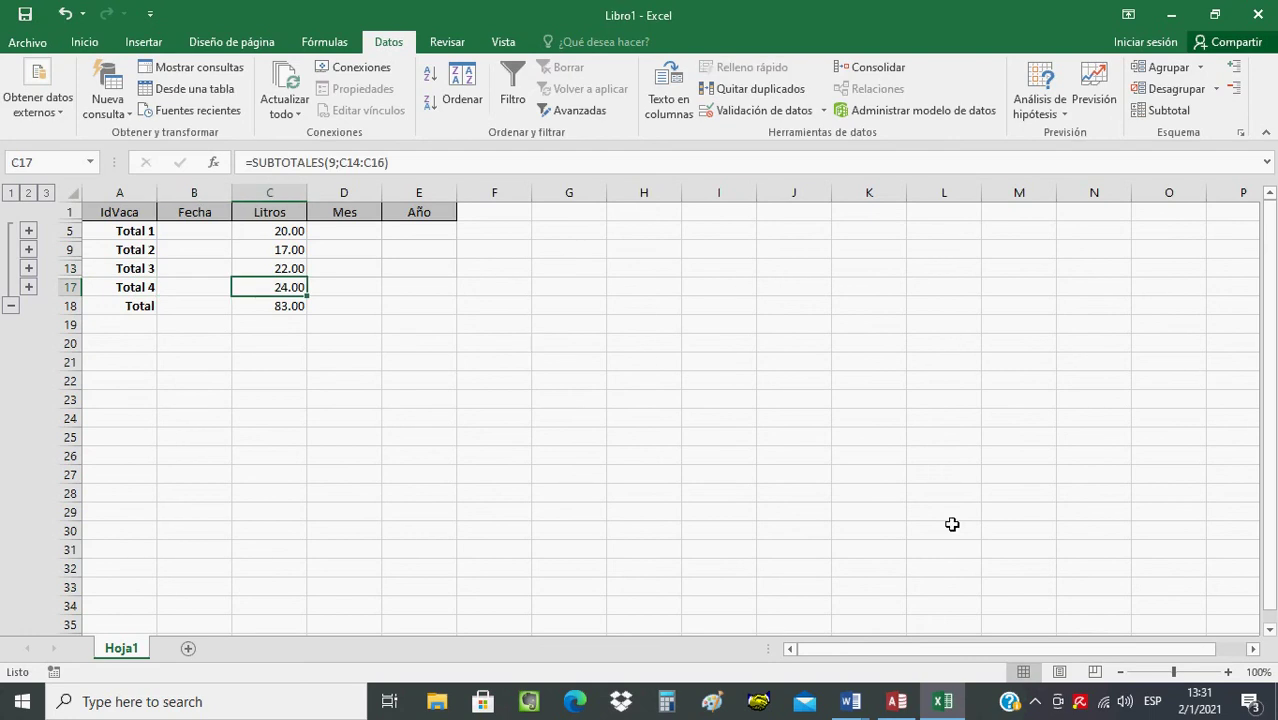
Step: In Access, close the Produccion table, copy all records of the ProduccionMensual query and return to the Excel workbook
{"action": "left_click", "coordinate": [898, 703]}
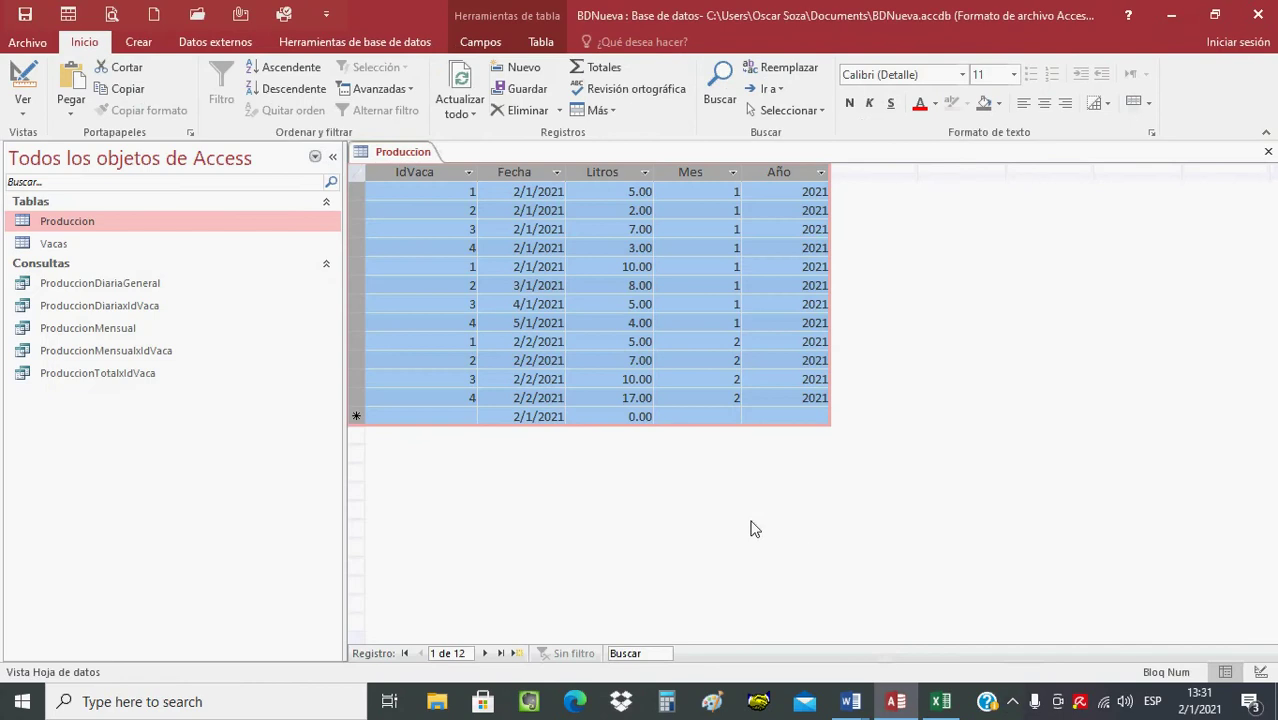
{"action": "left_click", "coordinate": [1267, 151]}
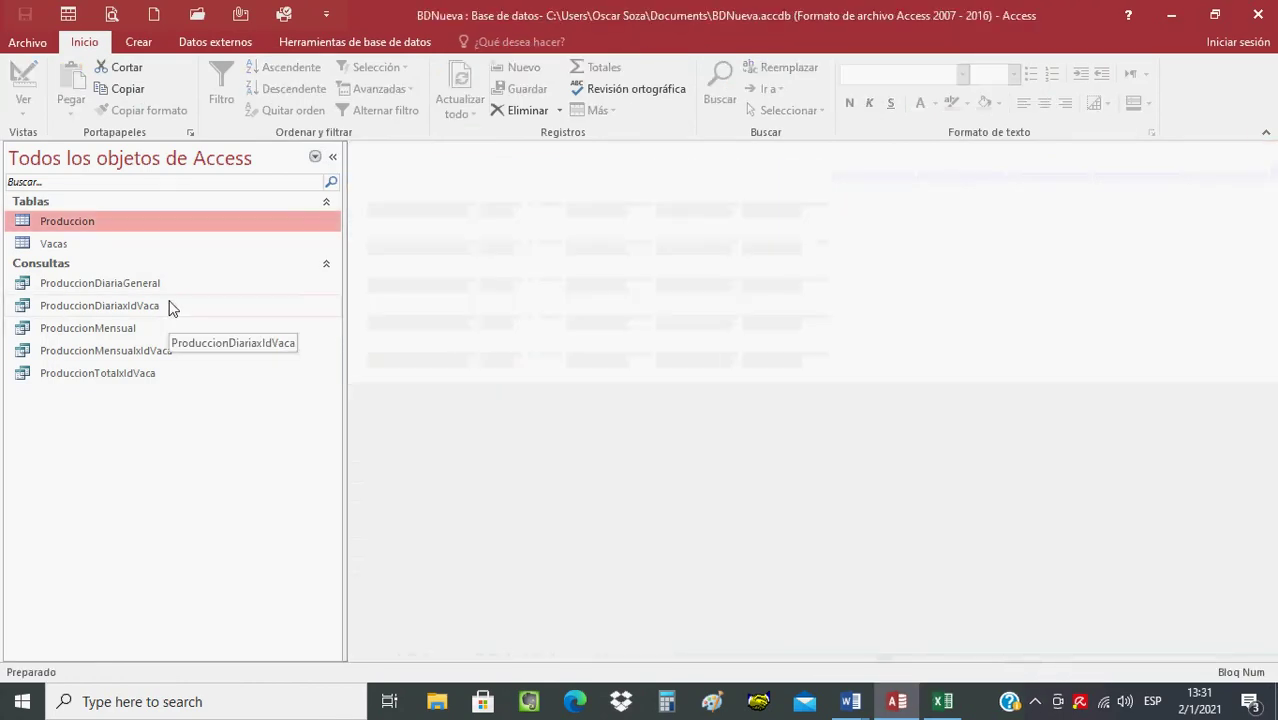
{"action": "double_click", "coordinate": [152, 328]}
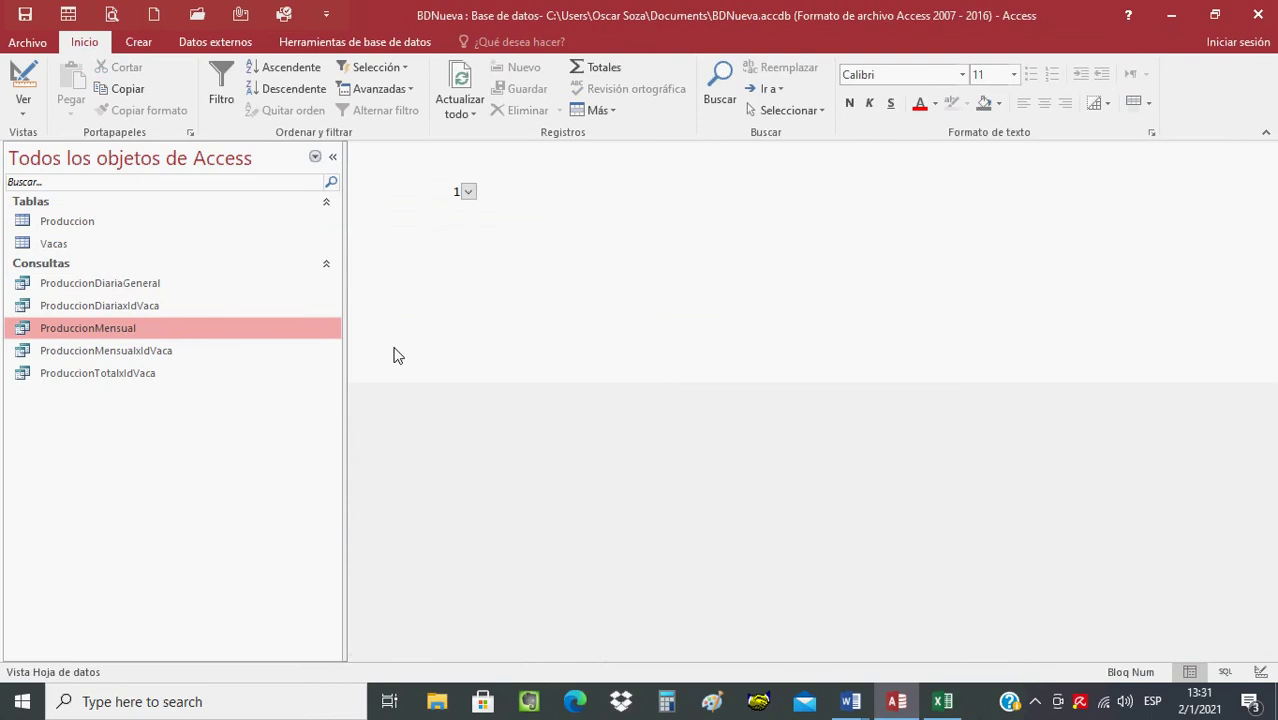
{"action": "left_click", "coordinate": [357, 174]}
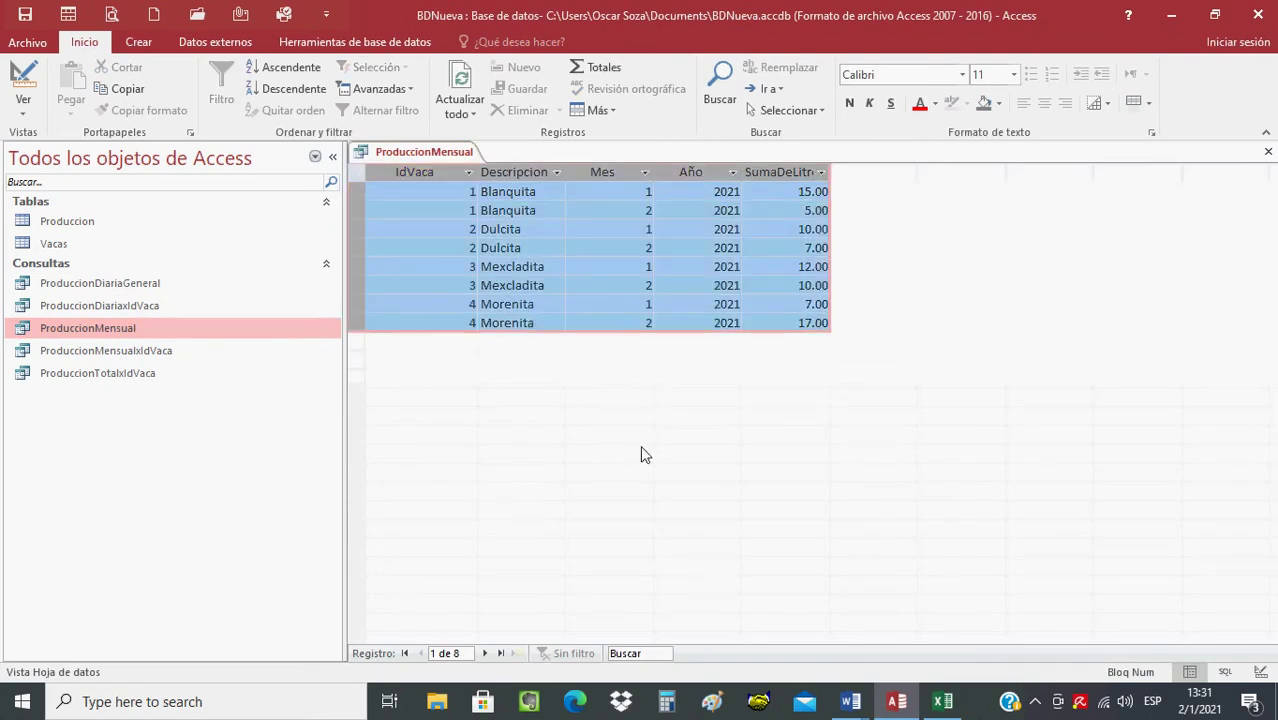
{"action": "left_click", "coordinate": [943, 702]}
{"action": "left_click", "coordinate": [668, 222]}
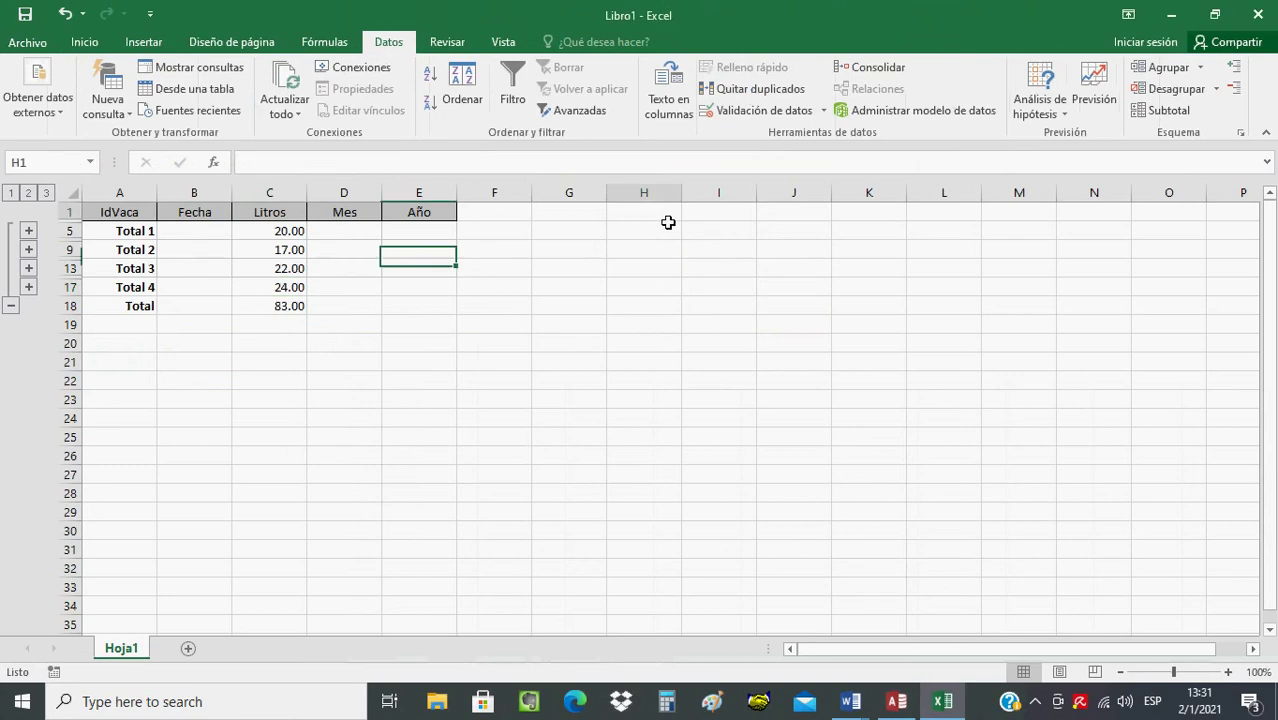
{"action": "type", "text": "IdVaca\tDescripcion\tMes\tAño\tSumaDeLitros 2\tDulcita\t2\t2021\t7.00 4\tMorenita\t2\t2021\t17.00"}
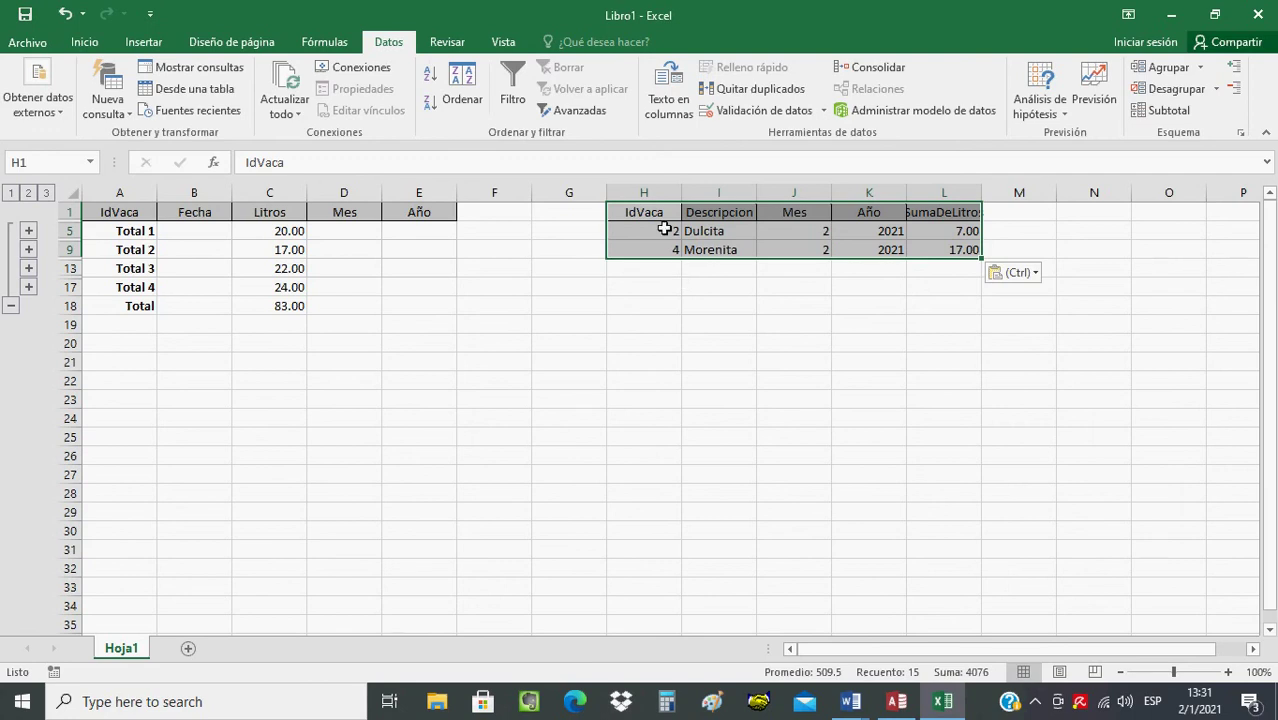
{"action": "left_click", "coordinate": [64, 13]}
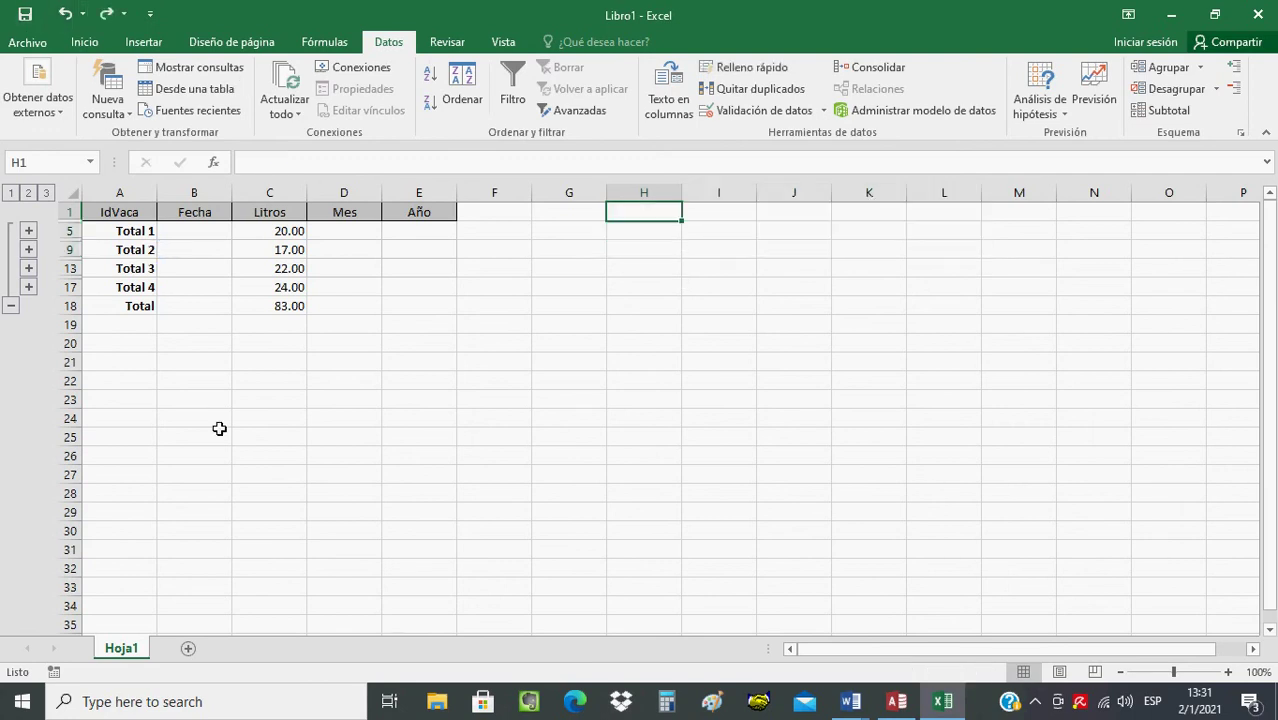
Step: Paste the copied ProduccionMensual records below the subtotals, starting at cell G23
{"action": "left_click", "coordinate": [239, 404]}
{"action": "left_click", "coordinate": [590, 408]}
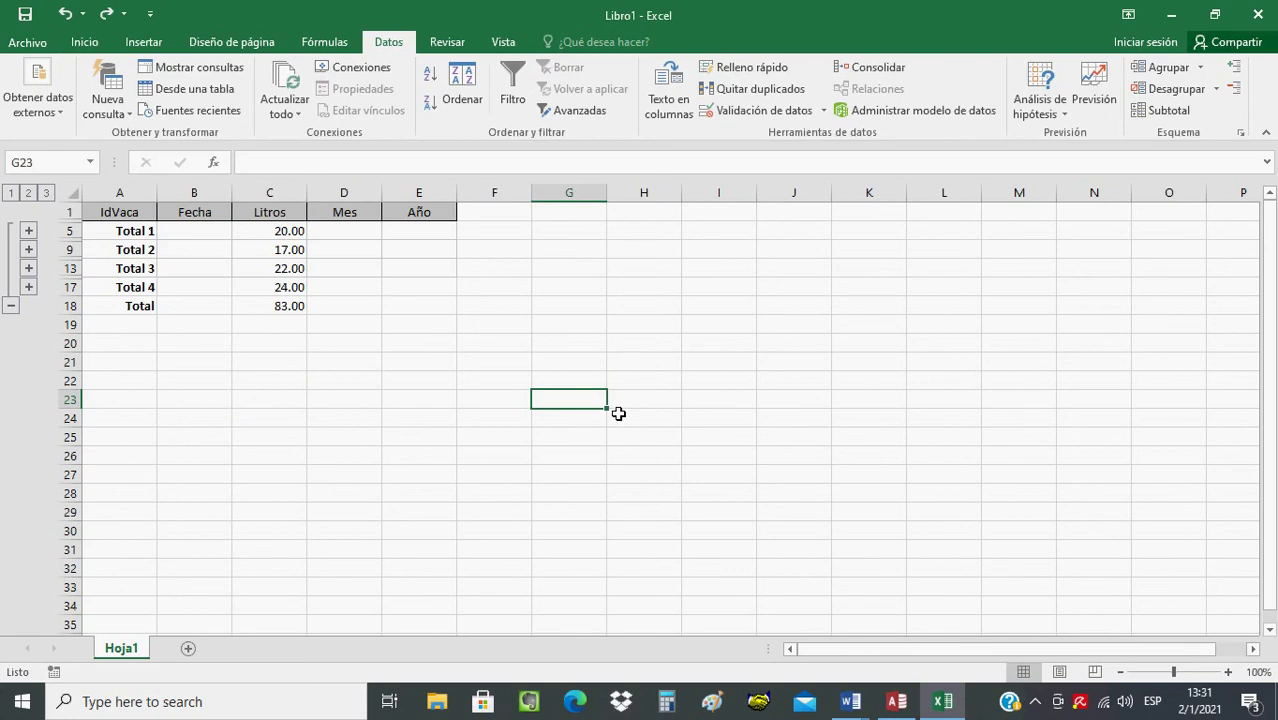
{"action": "type", "text": "IdVaca\tDescripcion\tMes\tAño\tSumaDeLitros 1\tBlanquita\t1\t2021\t15.00 1\tBlanquita\t2\t2021\t5.00 2\tDulcita\t1\t2021\t10.00 2\tDulcita\t2\t2021\t7.00 3\tMexcladita\t1\t2021\t12.00 3\tMexcladita\t2\t2021\t10.00 4\tMorenita\t1\t2021\t7.00 4\tMorenita\t2\t2021\t17.00"}
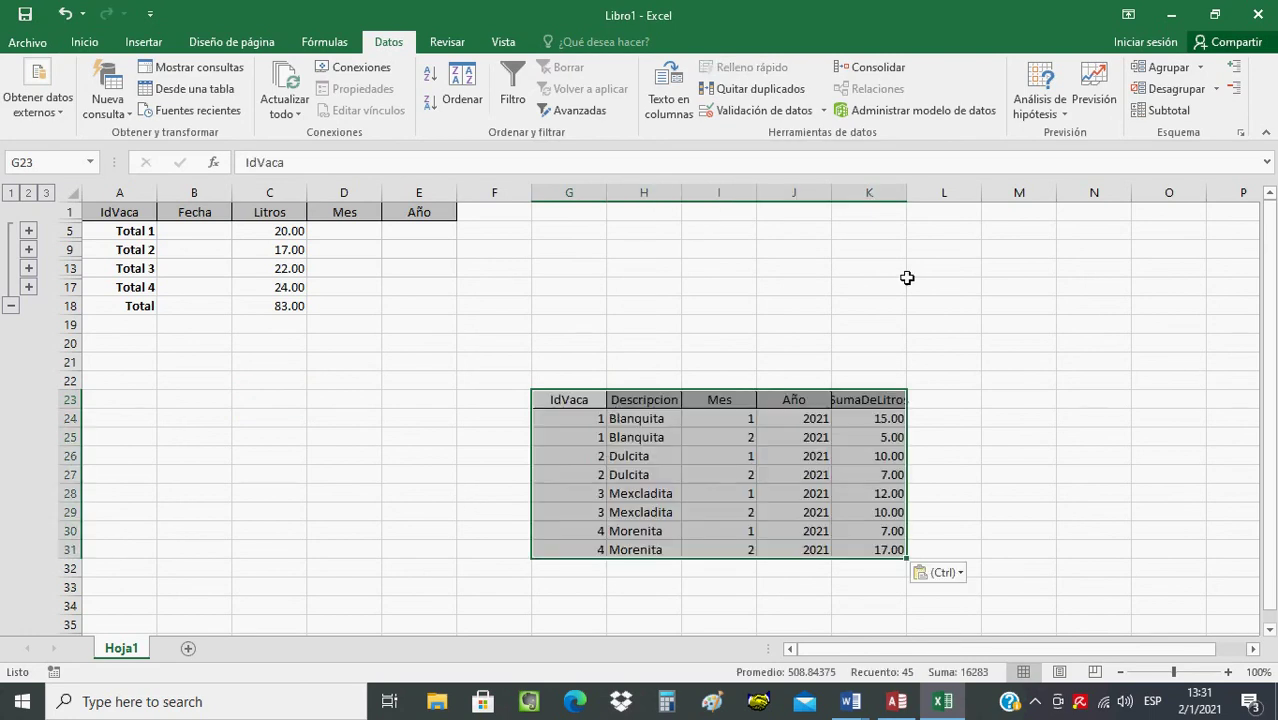
Step: Examine Blanquita's two rows in the pasted monthly table, checking the month and the SumaDeLitros of each
{"action": "left_click", "coordinate": [1144, 306]}
{"action": "key", "text": "Left"}
{"action": "key", "text": "Left"}
{"action": "key", "text": "Left"}
{"action": "key", "text": "Left"}
{"action": "key", "text": "Left"}
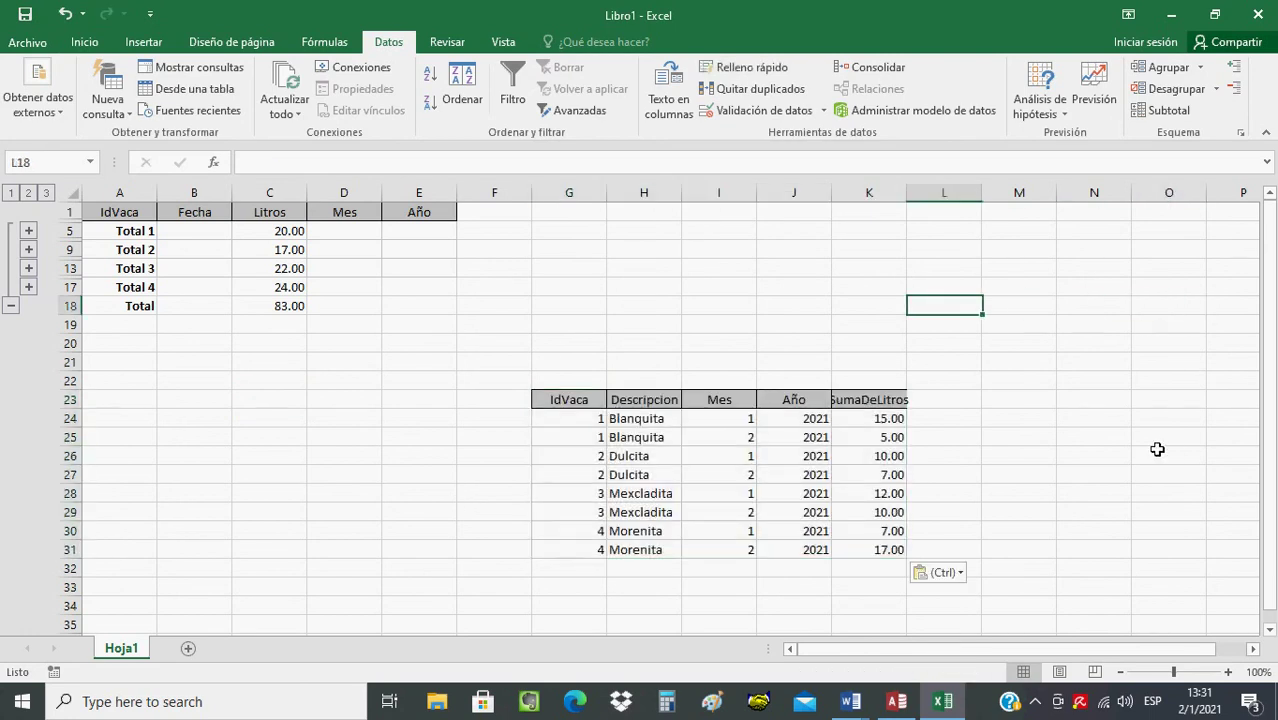
{"action": "key", "text": "Down"}
{"action": "key", "text": "Down"}
{"action": "key", "text": "Down"}
{"action": "key", "text": "Down"}
{"action": "key", "text": "Down"}
{"action": "key", "text": "Down"}
{"action": "key", "text": "Left"}
{"action": "key", "text": "Left"}
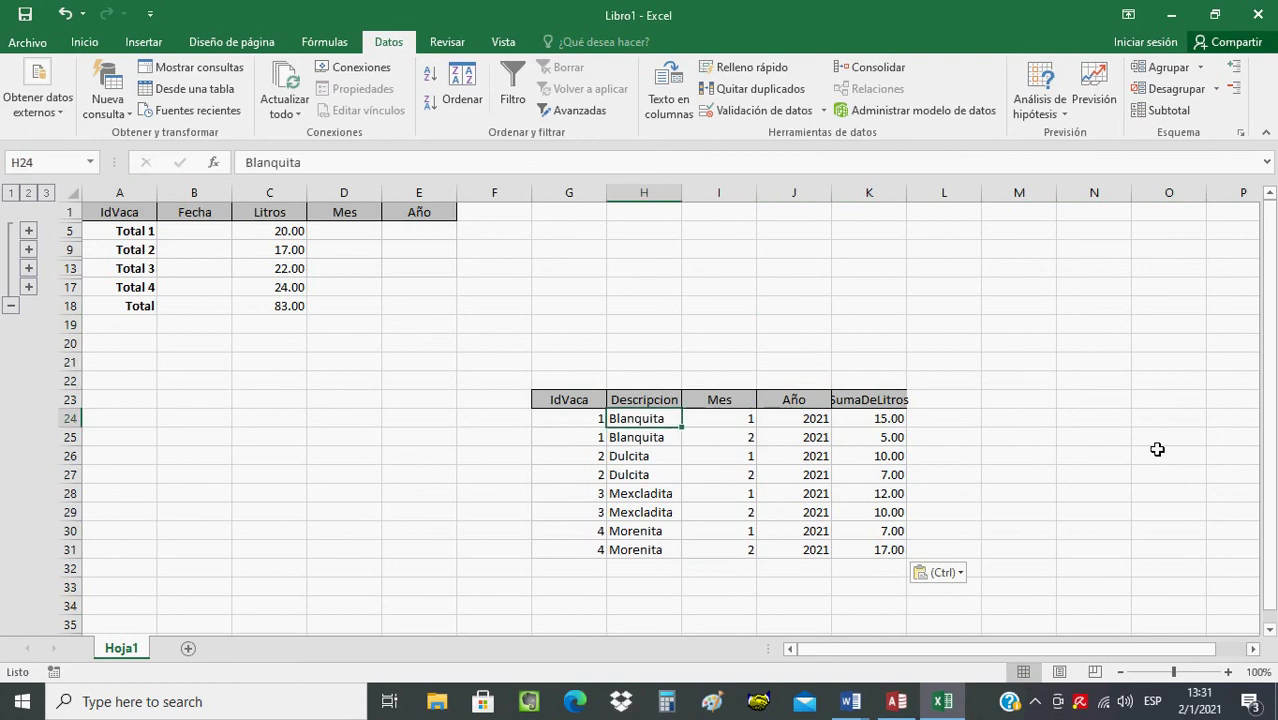
{"action": "key", "text": "Down"}
{"action": "key", "text": "Up"}
{"action": "key", "text": "Right"}
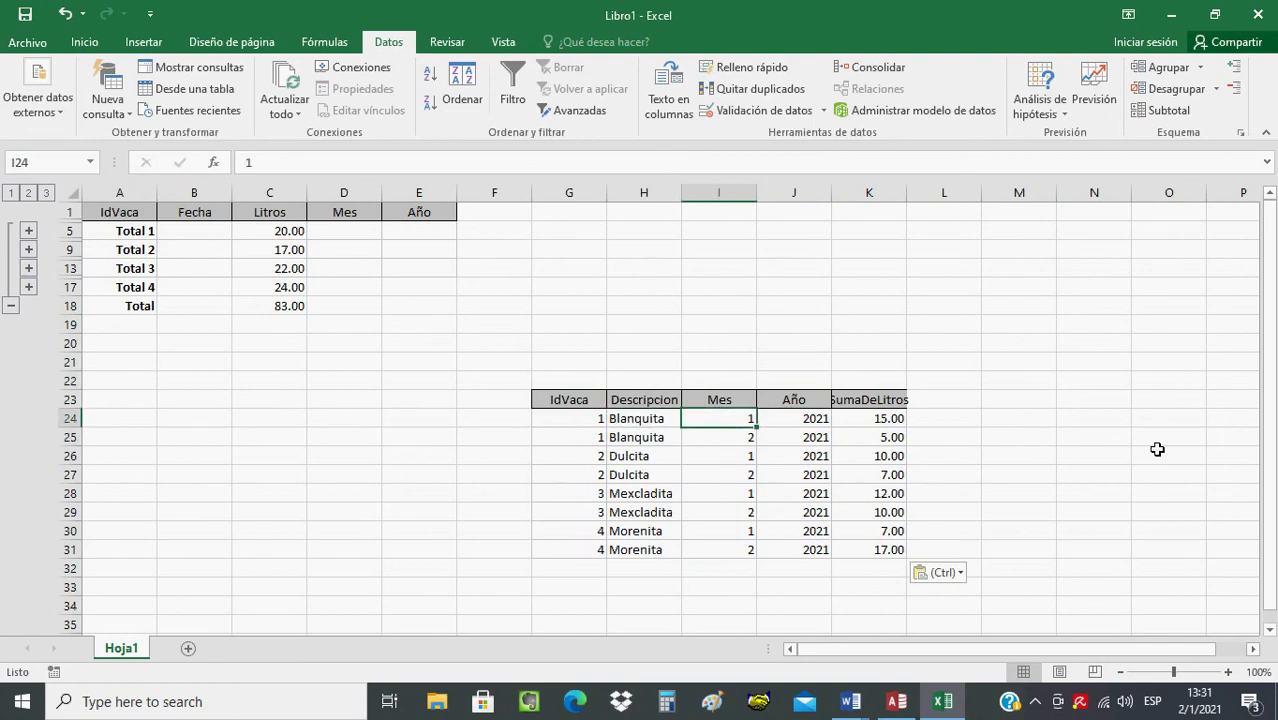
{"action": "key", "text": "Down"}
{"action": "key", "text": "Right"}
{"action": "key", "text": "Right"}
{"action": "key", "text": "Up"}
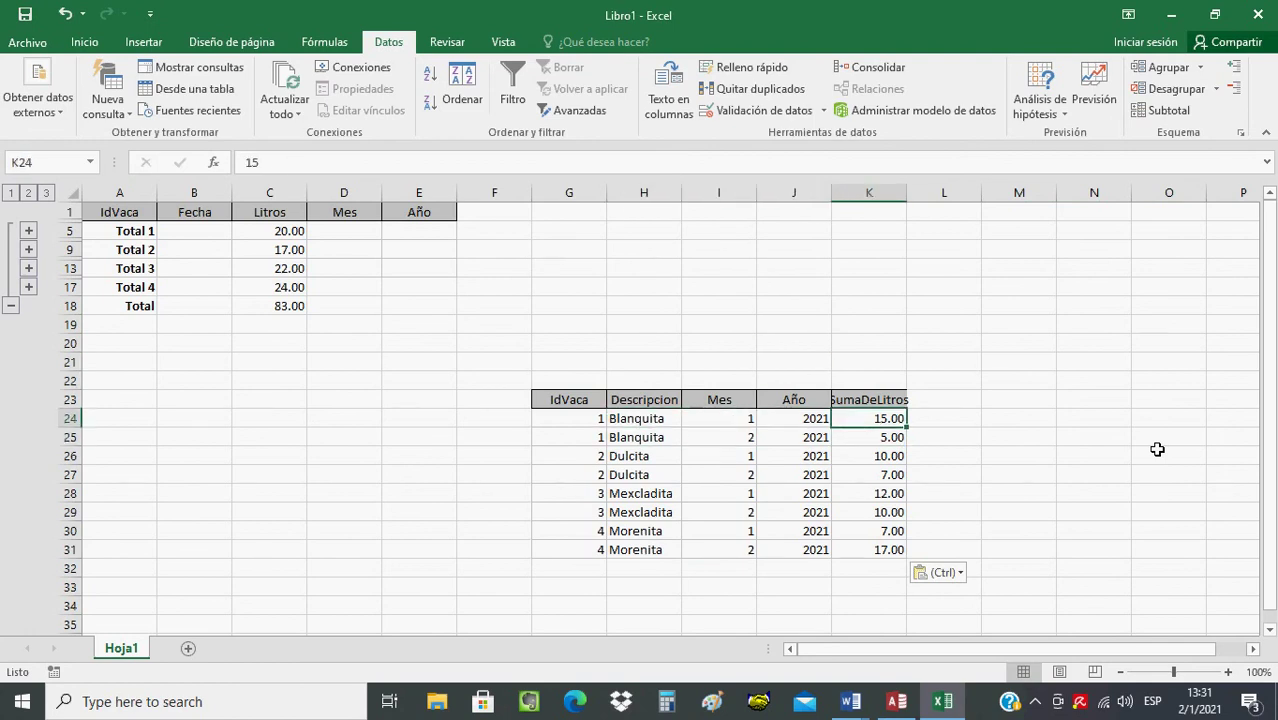
{"action": "key", "text": "Down"}
Step: Compare the litre subtotals of cows 1, 2 and 3 with their monthly sums in the pasted table
{"action": "key", "text": "Left"}
{"action": "key", "text": "Left"}
{"action": "key", "text": "Left"}
{"action": "key", "text": "Left"}
{"action": "key", "text": "Up"}
{"action": "key", "text": "Up"}
{"action": "key", "text": "Up"}
{"action": "key", "text": "Up"}
{"action": "key", "text": "Up"}
{"action": "key", "text": "Up"}
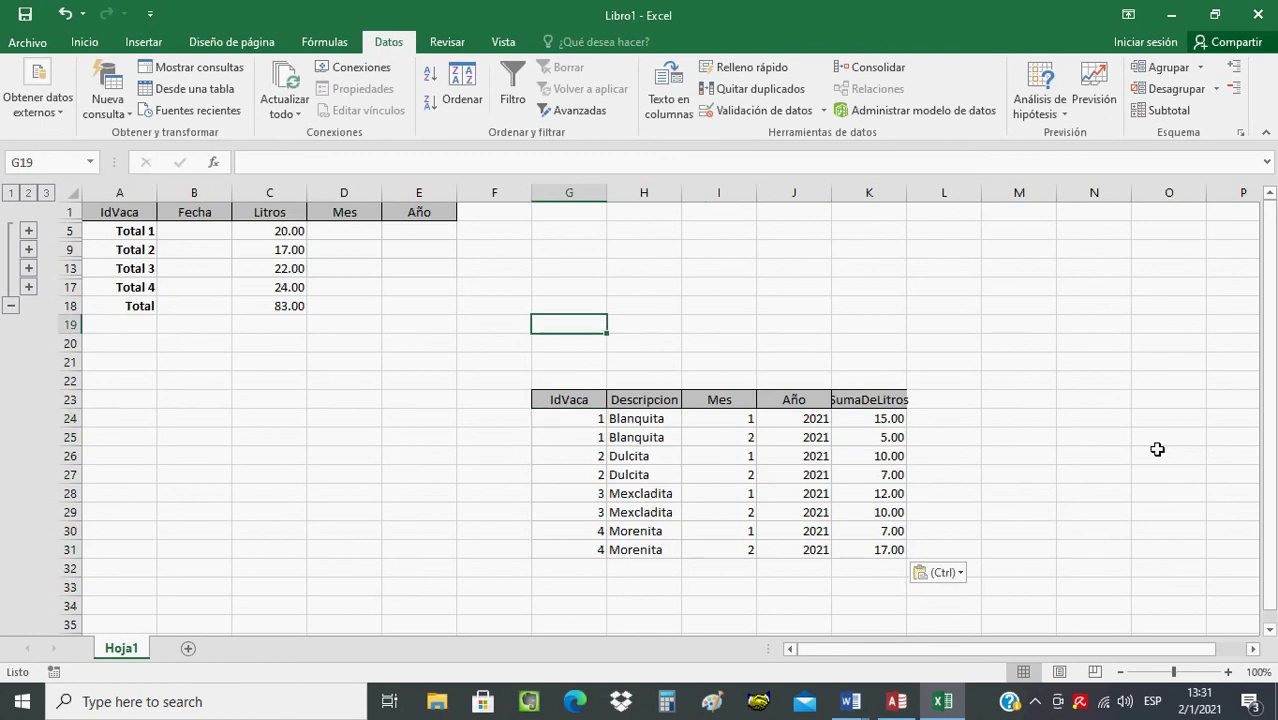
{"action": "key", "text": "Left"}
{"action": "key", "text": "Left"}
{"action": "key", "text": "Left"}
{"action": "key", "text": "Up"}
{"action": "key", "text": "Up"}
{"action": "key", "text": "Up"}
{"action": "key", "text": "Up"}
{"action": "key", "text": "Up"}
{"action": "key", "text": "Left"}
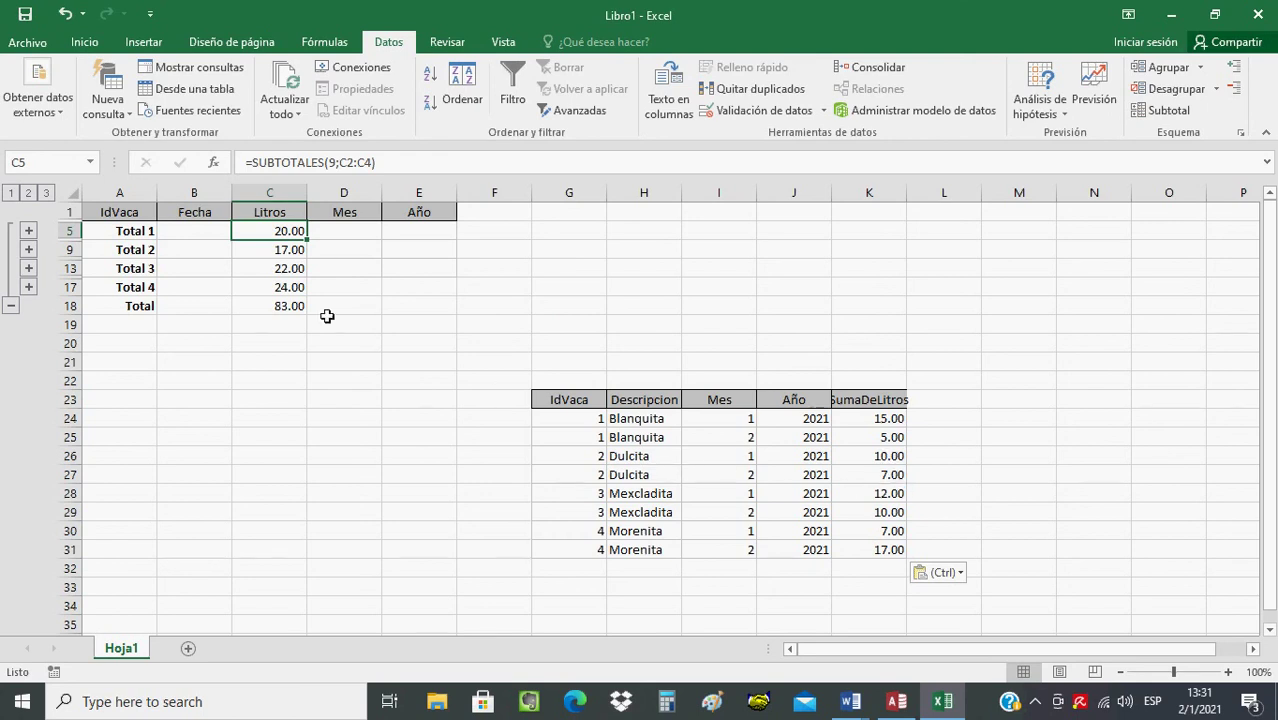
{"action": "left_click", "coordinate": [295, 250]}
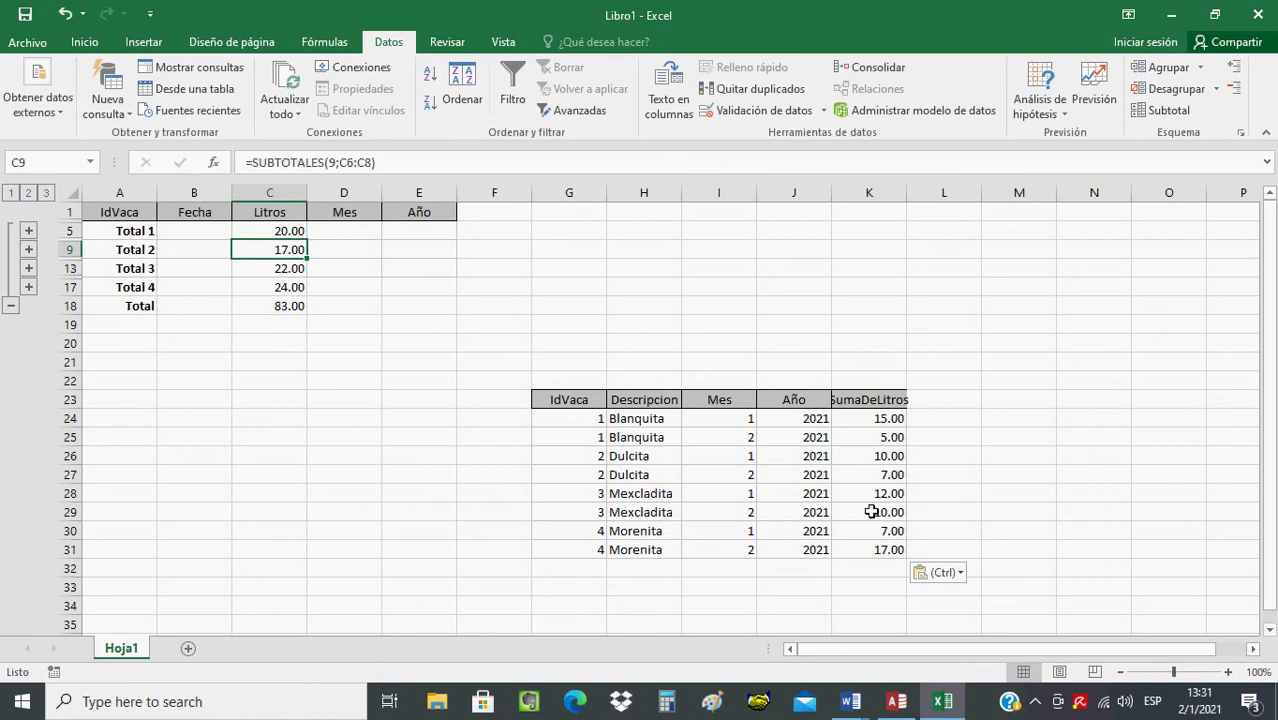
{"action": "left_click", "coordinate": [295, 270]}
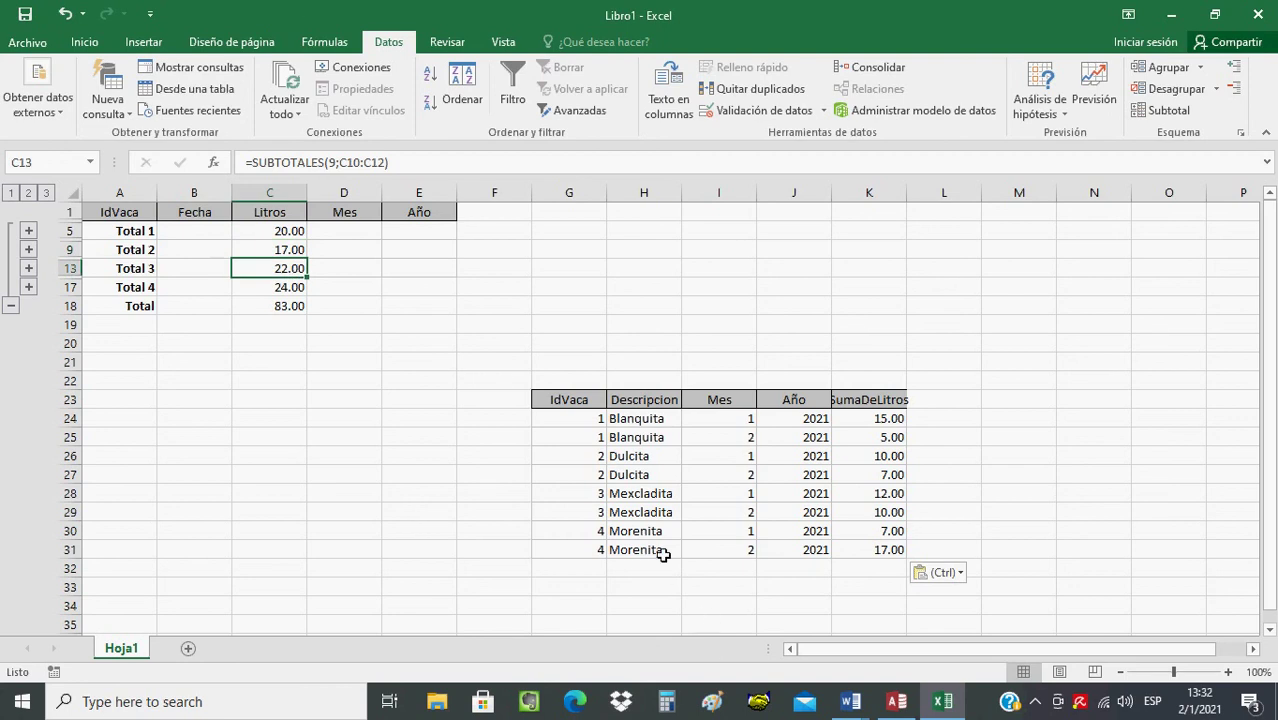
Step: Add up the SumaDeLitros column with AutoSum in cell K32 and compare it with the grand total in C18
{"action": "left_click", "coordinate": [882, 576]}
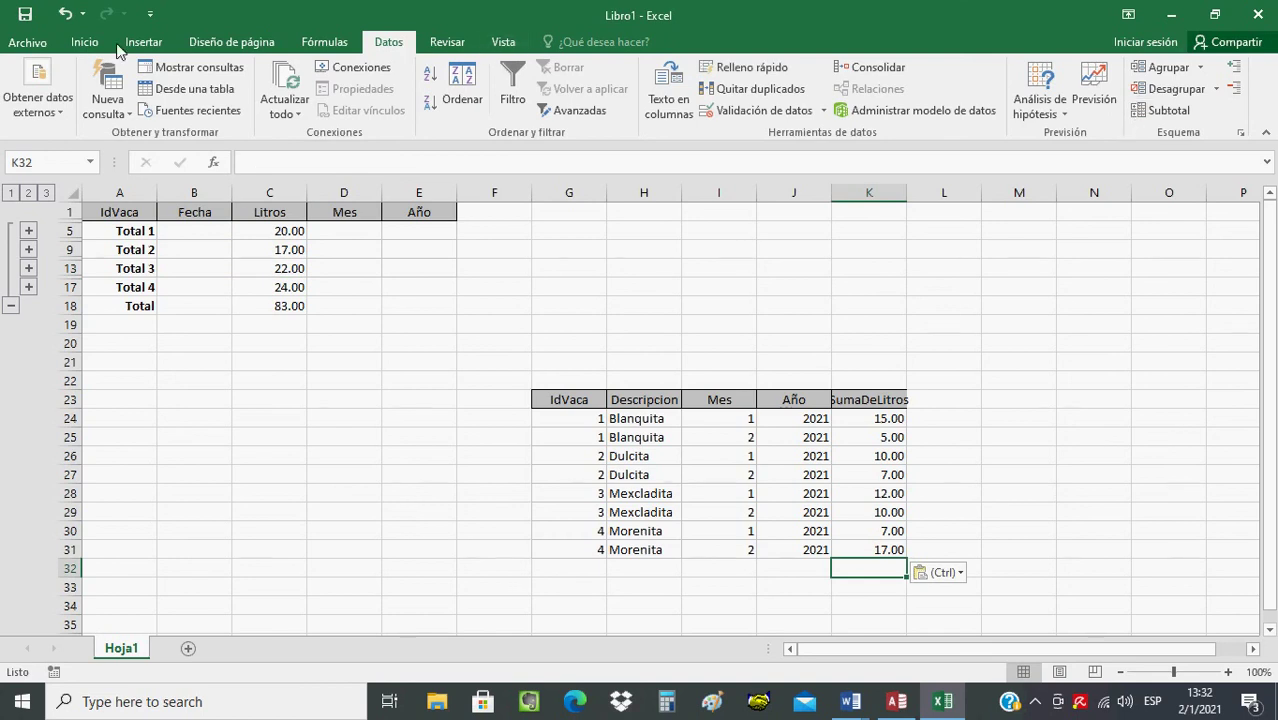
{"action": "left_click", "coordinate": [84, 42]}
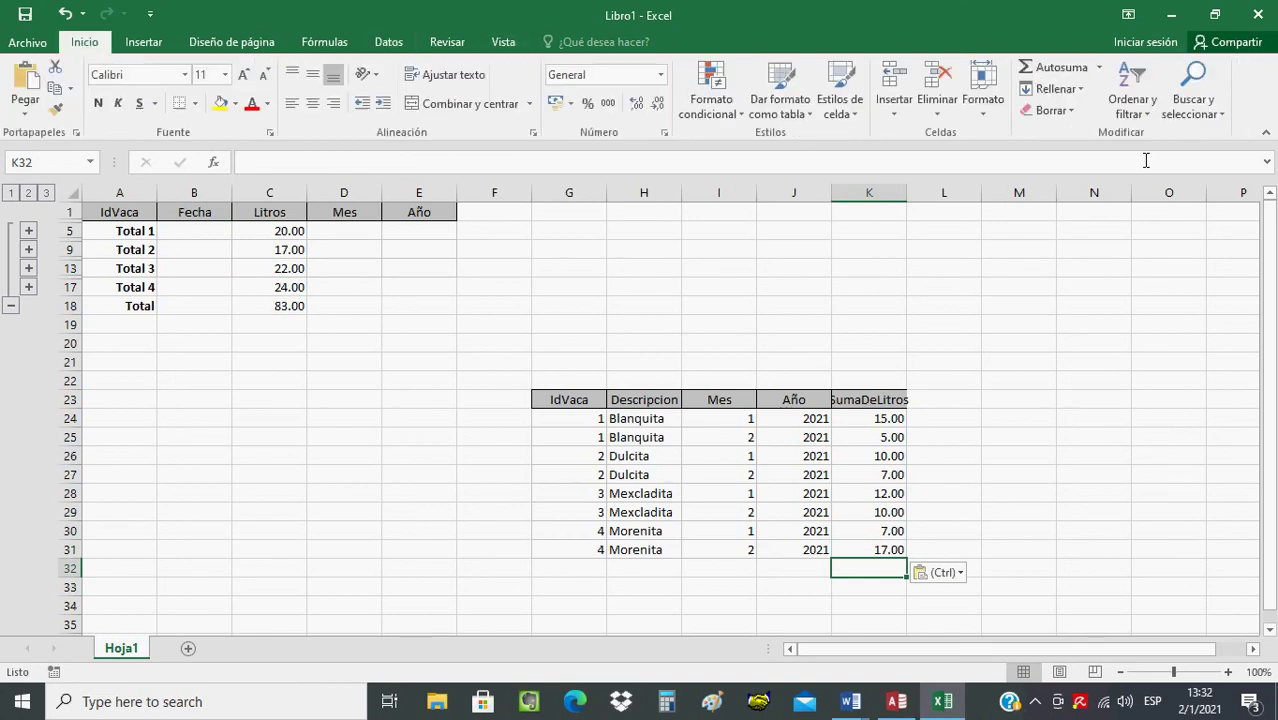
{"action": "left_click", "coordinate": [1040, 67]}
{"action": "key", "text": "Tab"}
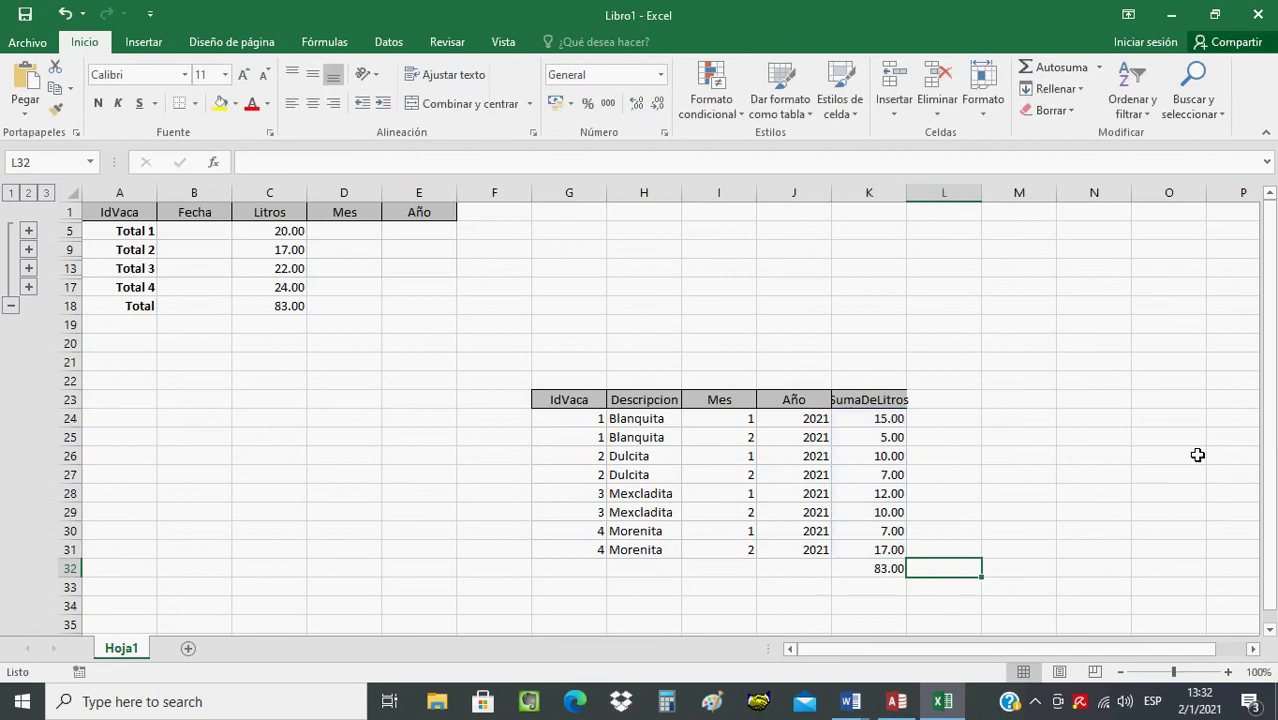
{"action": "left_click", "coordinate": [298, 315]}
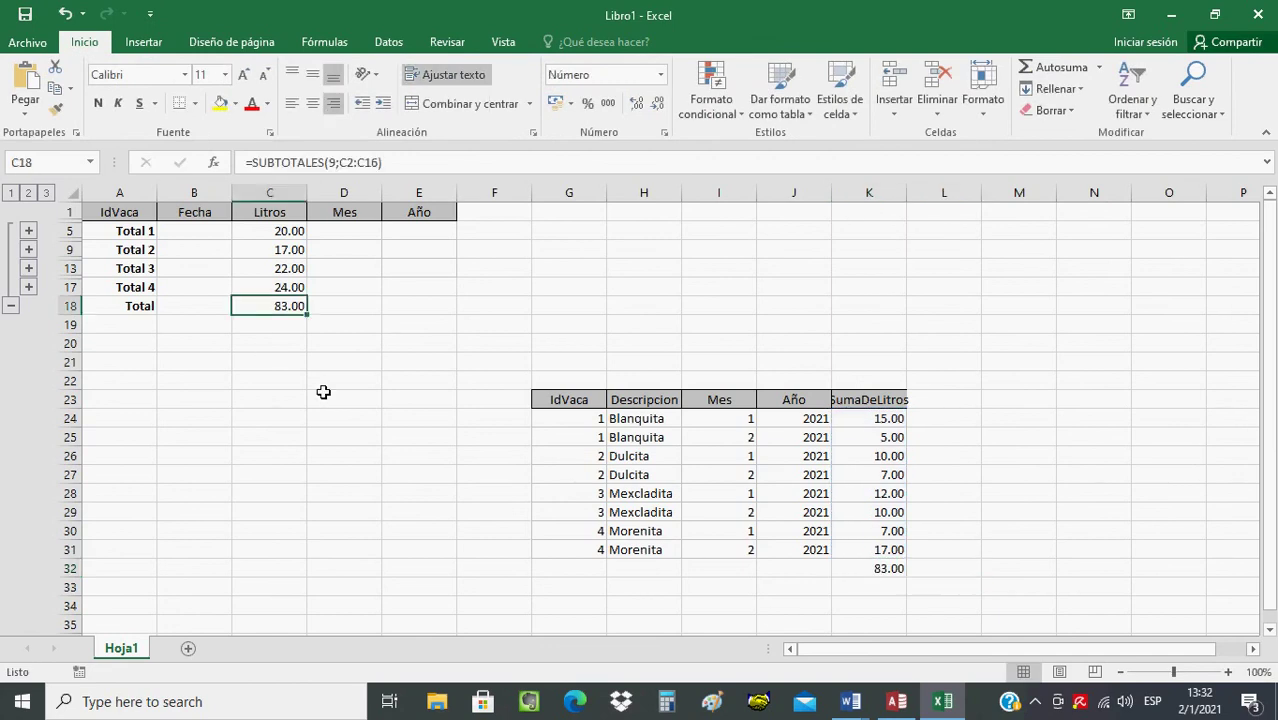
Step: Switch to Access, close the ProduccionMensual results and open that query in Design view
{"action": "left_click", "coordinate": [898, 702]}
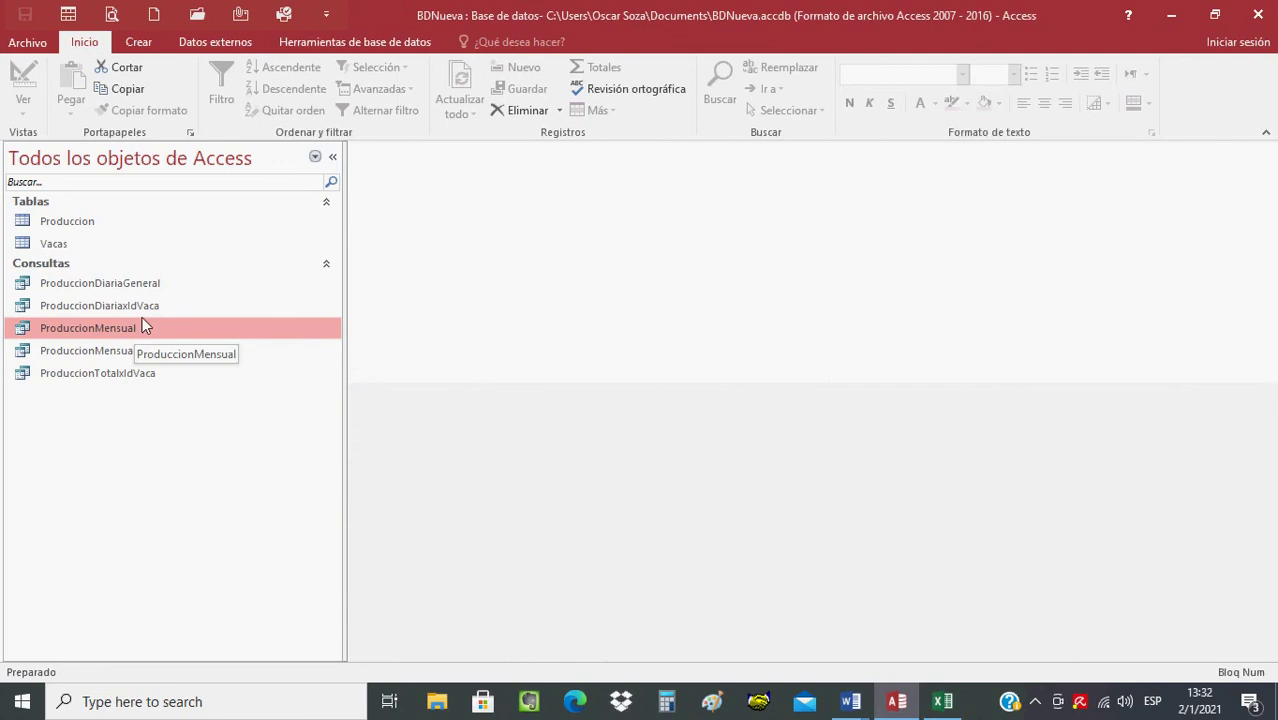
{"action": "right_click", "coordinate": [142, 327]}
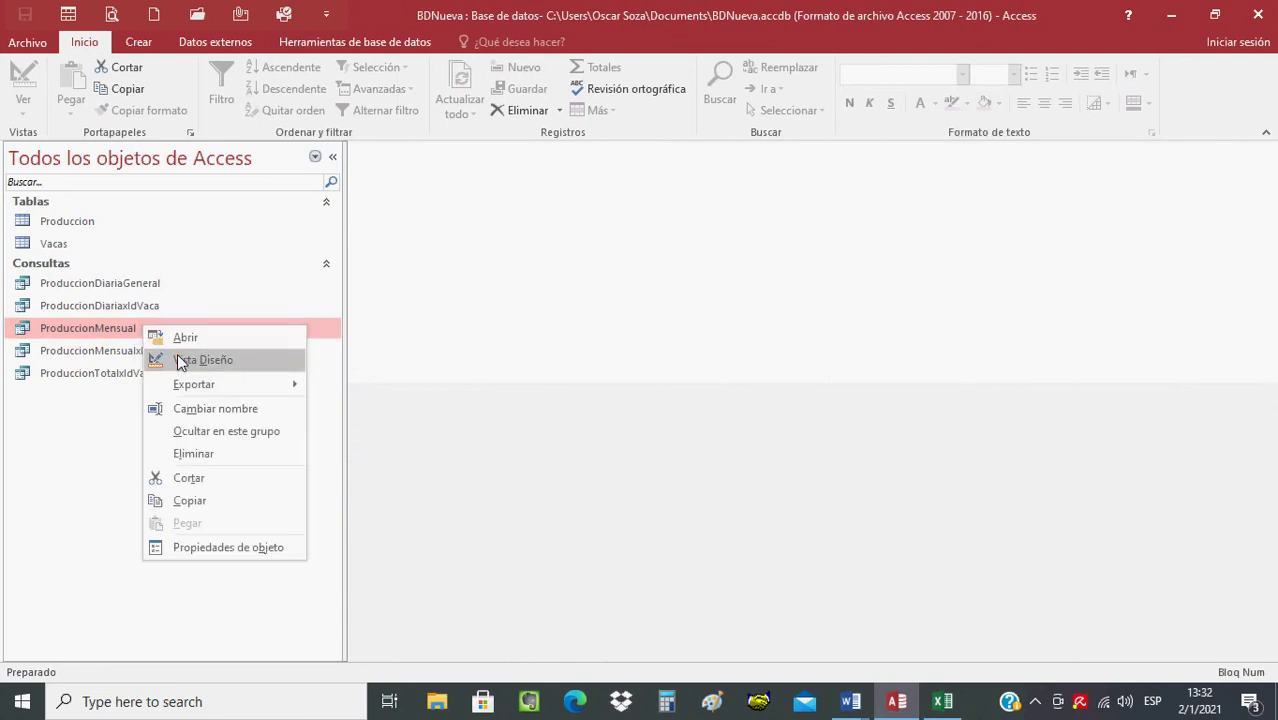
{"action": "left_click", "coordinate": [180, 360]}
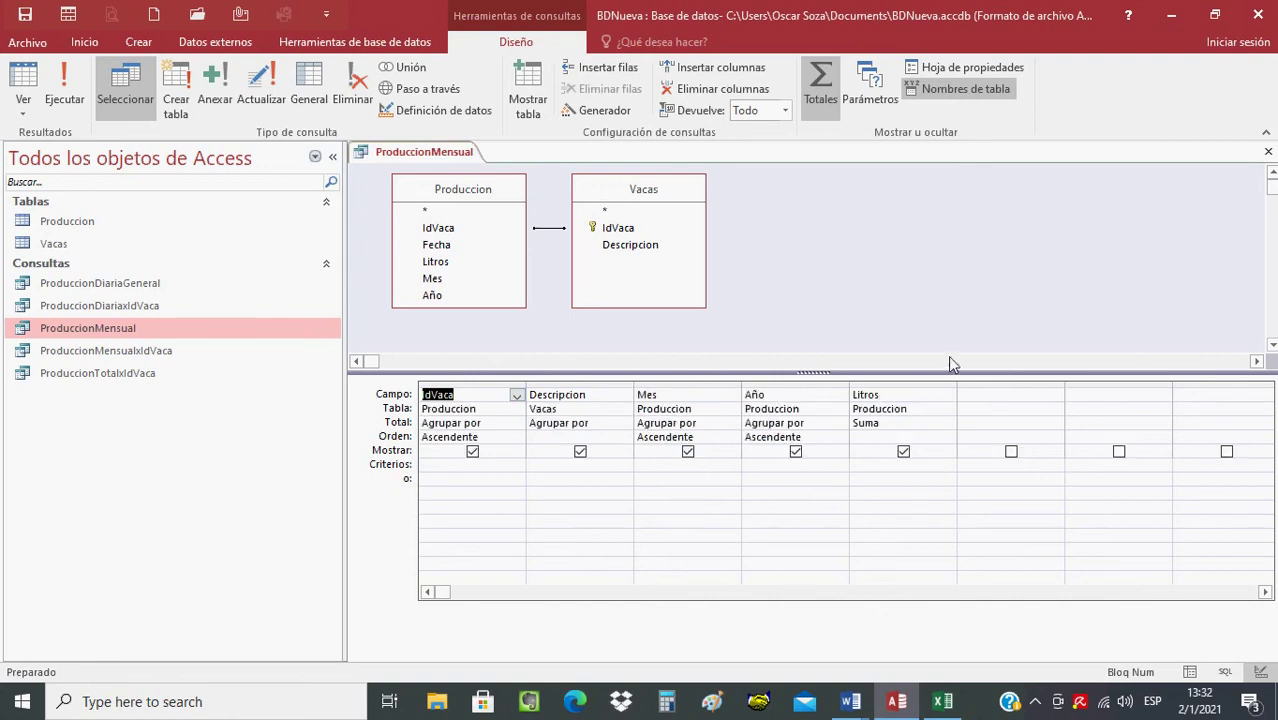
Step: Hide the query's totals row, set the sort order of IdVaca, Mes and Año to (Sin ordenar), and show the totals row again
{"action": "left_click", "coordinate": [822, 100]}
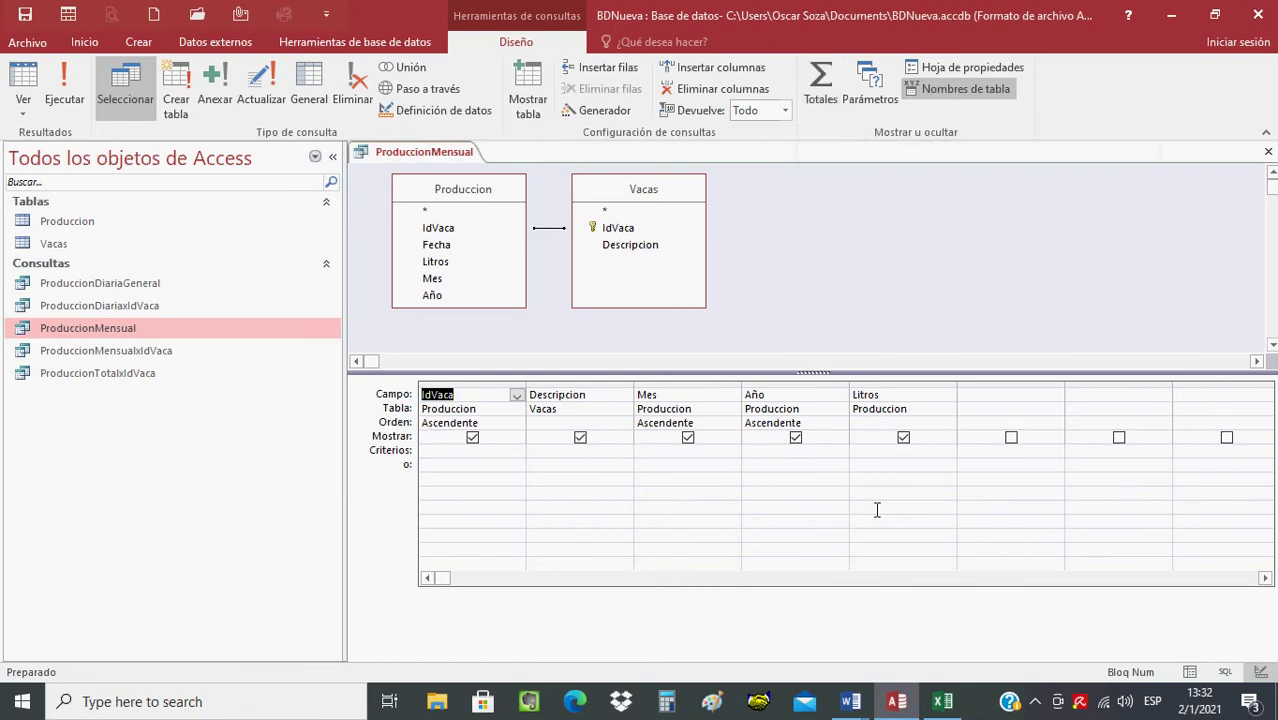
{"action": "left_click", "coordinate": [510, 423]}
{"action": "left_click", "coordinate": [516, 423]}
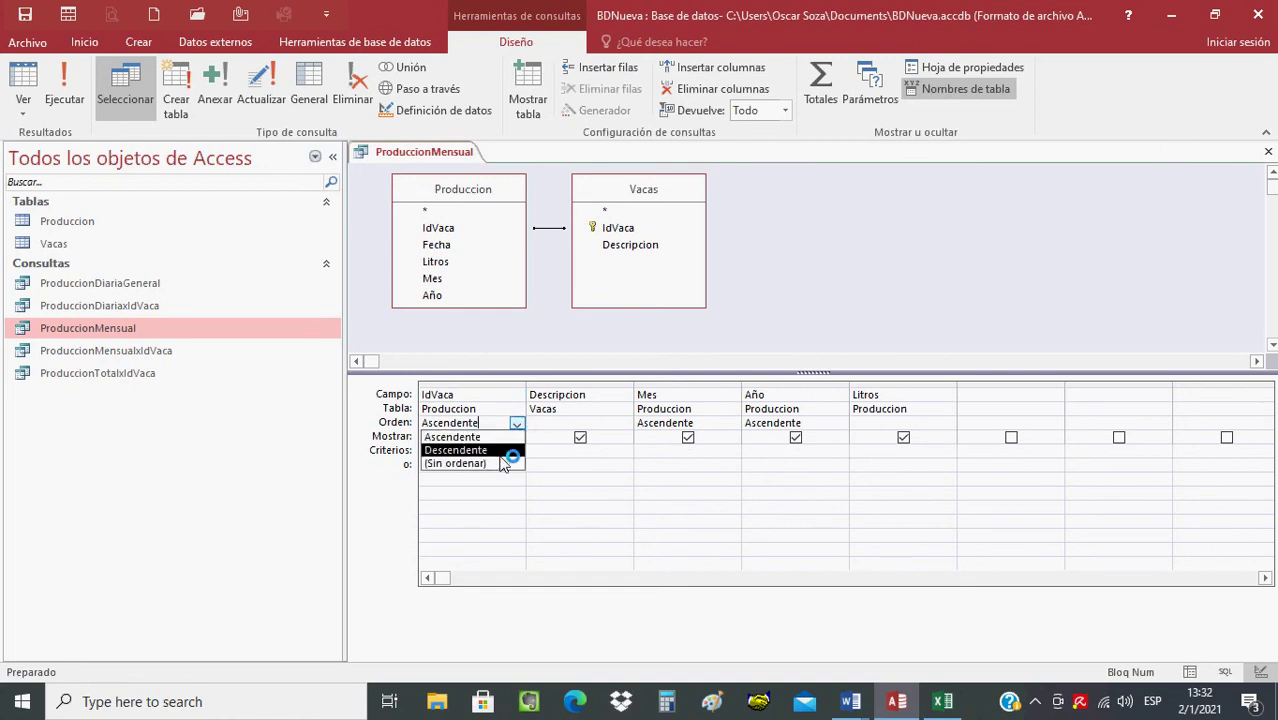
{"action": "left_click", "coordinate": [490, 464]}
{"action": "left_click", "coordinate": [731, 423]}
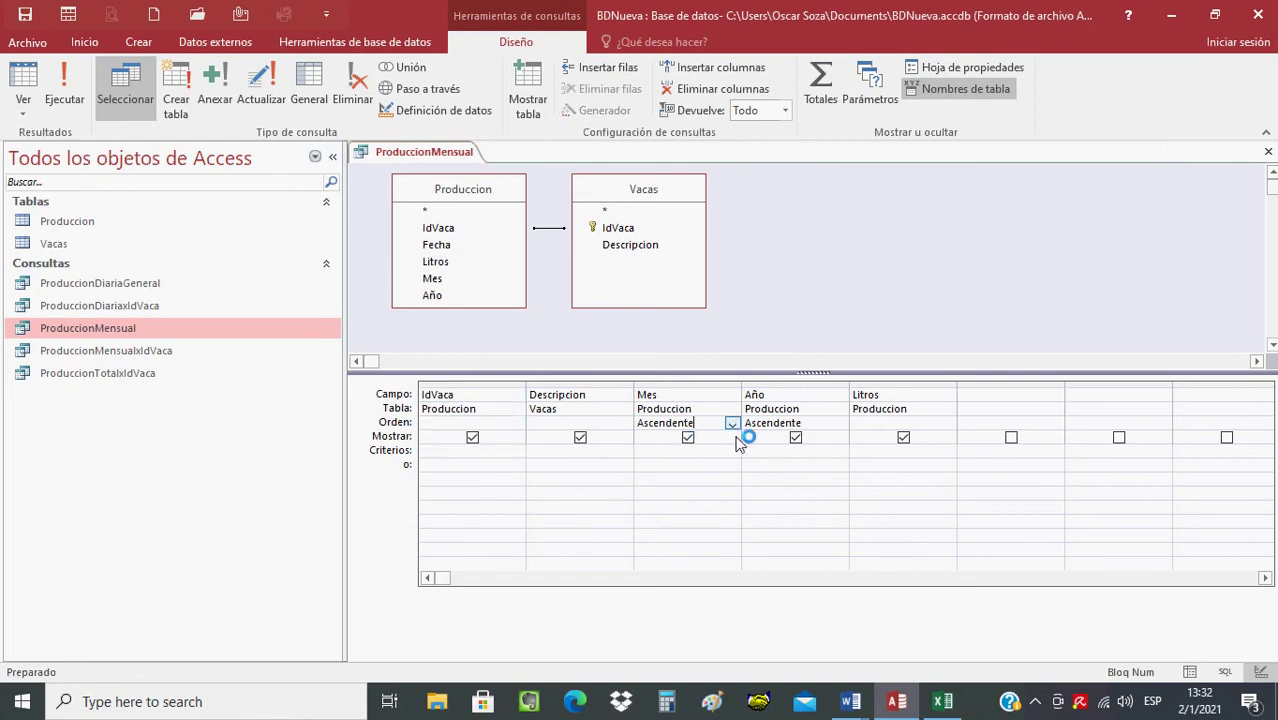
{"action": "left_click", "coordinate": [733, 423]}
{"action": "left_click", "coordinate": [718, 464]}
{"action": "left_click", "coordinate": [832, 424]}
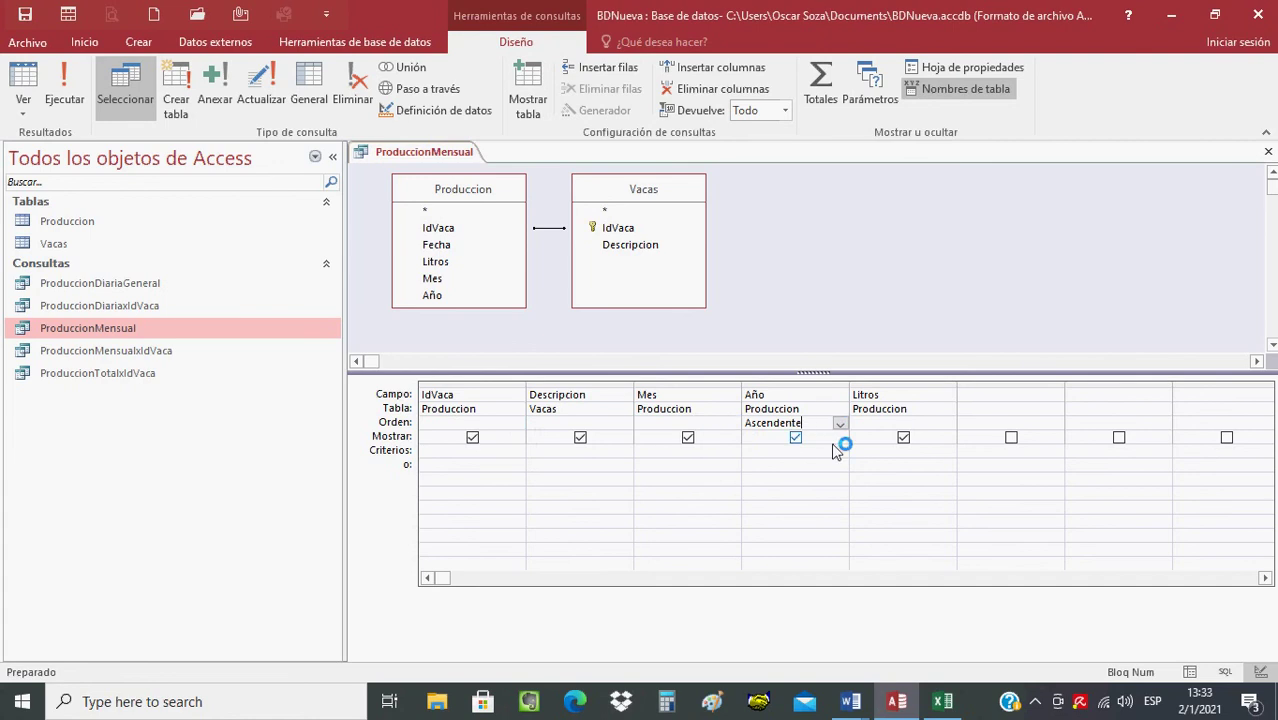
{"action": "left_click", "coordinate": [839, 423]}
{"action": "left_click", "coordinate": [830, 464]}
{"action": "left_click", "coordinate": [822, 95]}
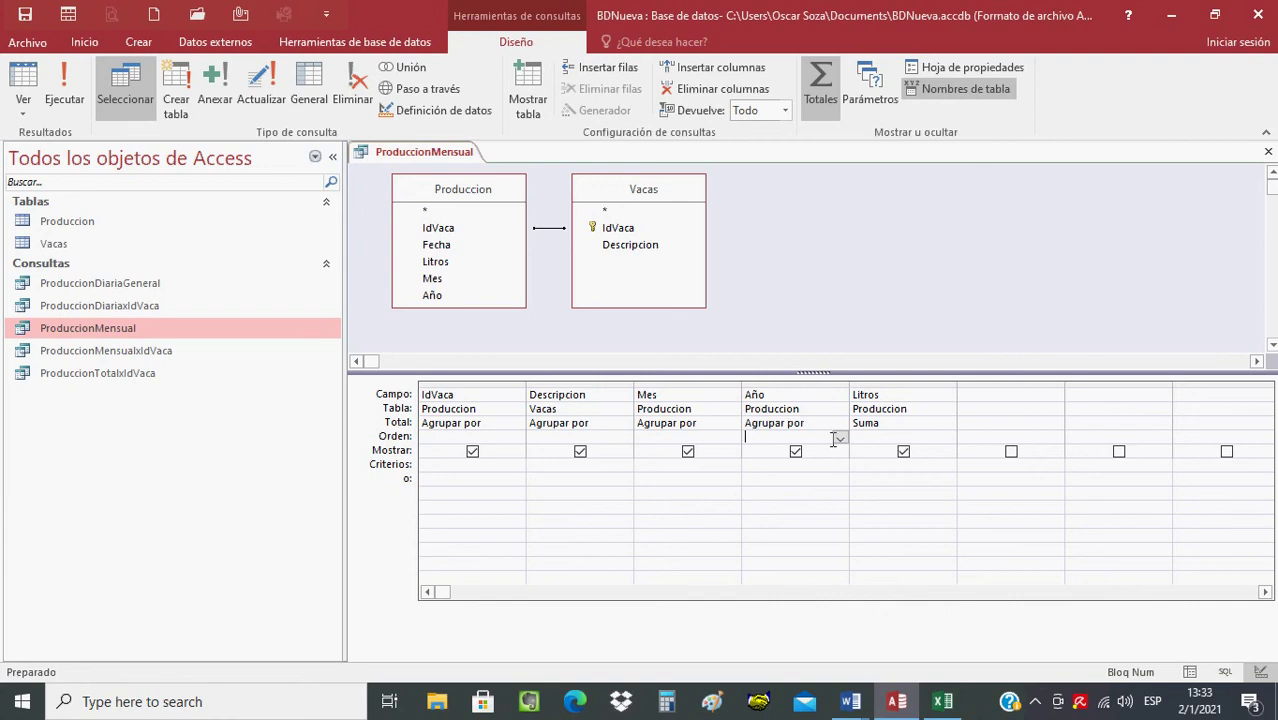
Step: Choose Suma as the total for the Litros field and check its format and decimal places in the field properties
{"action": "left_click", "coordinate": [945, 423]}
{"action": "left_click", "coordinate": [947, 423]}
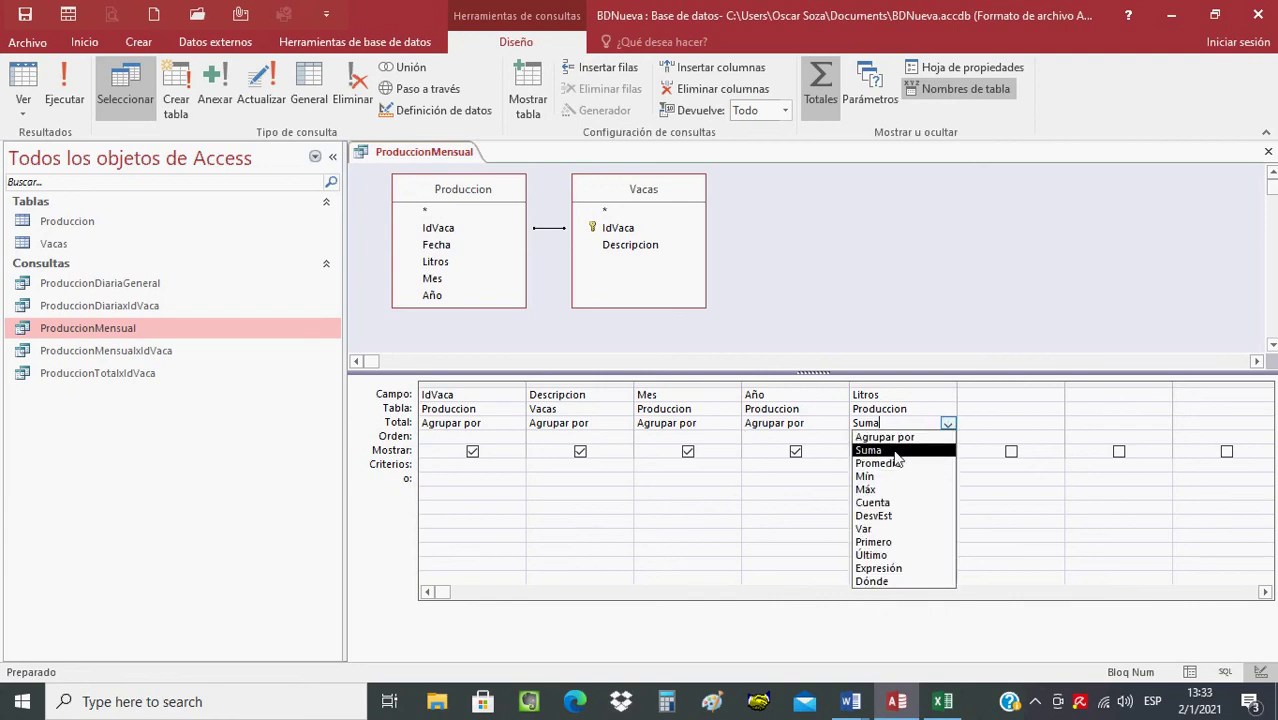
{"action": "left_click", "coordinate": [895, 451]}
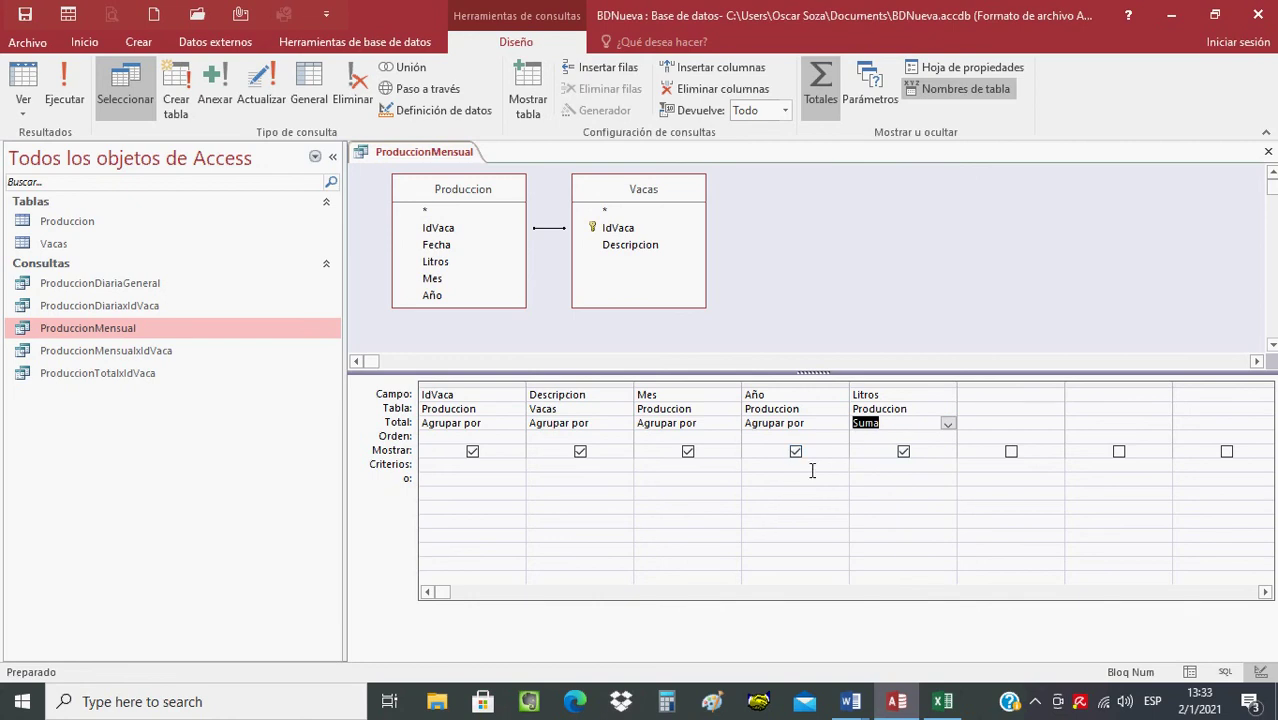
{"action": "right_click", "coordinate": [890, 398]}
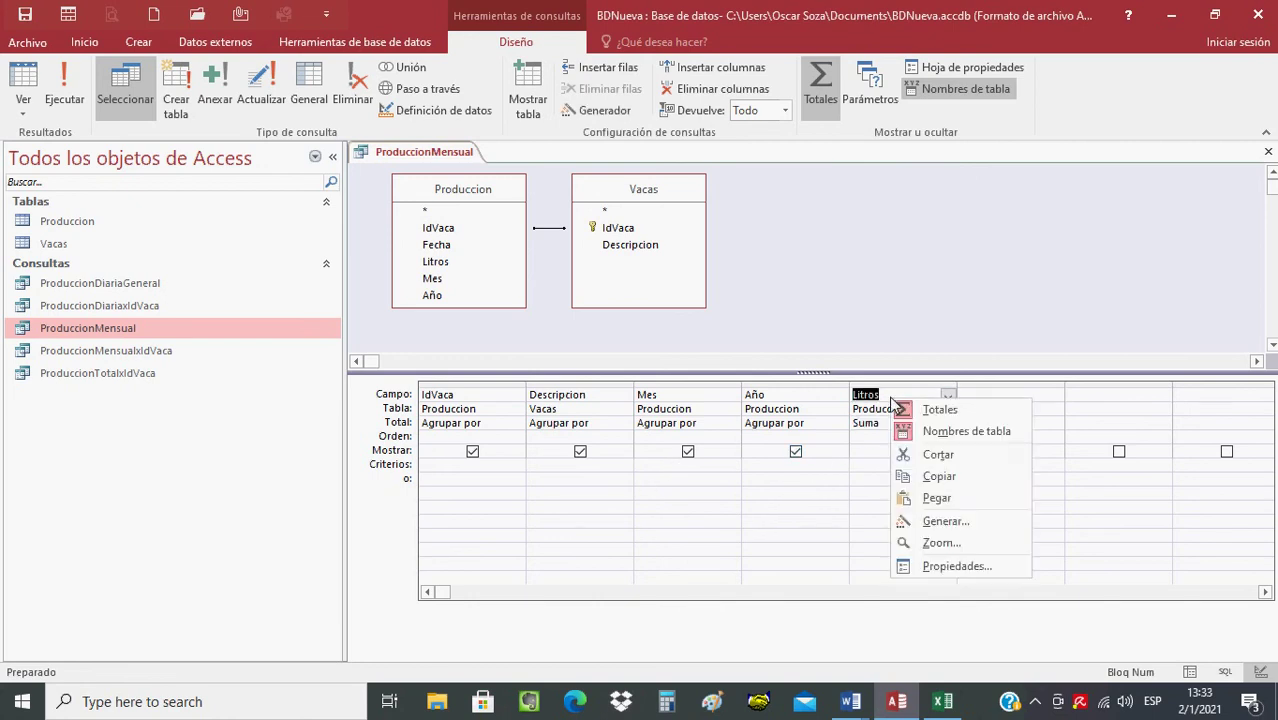
{"action": "left_click", "coordinate": [945, 566]}
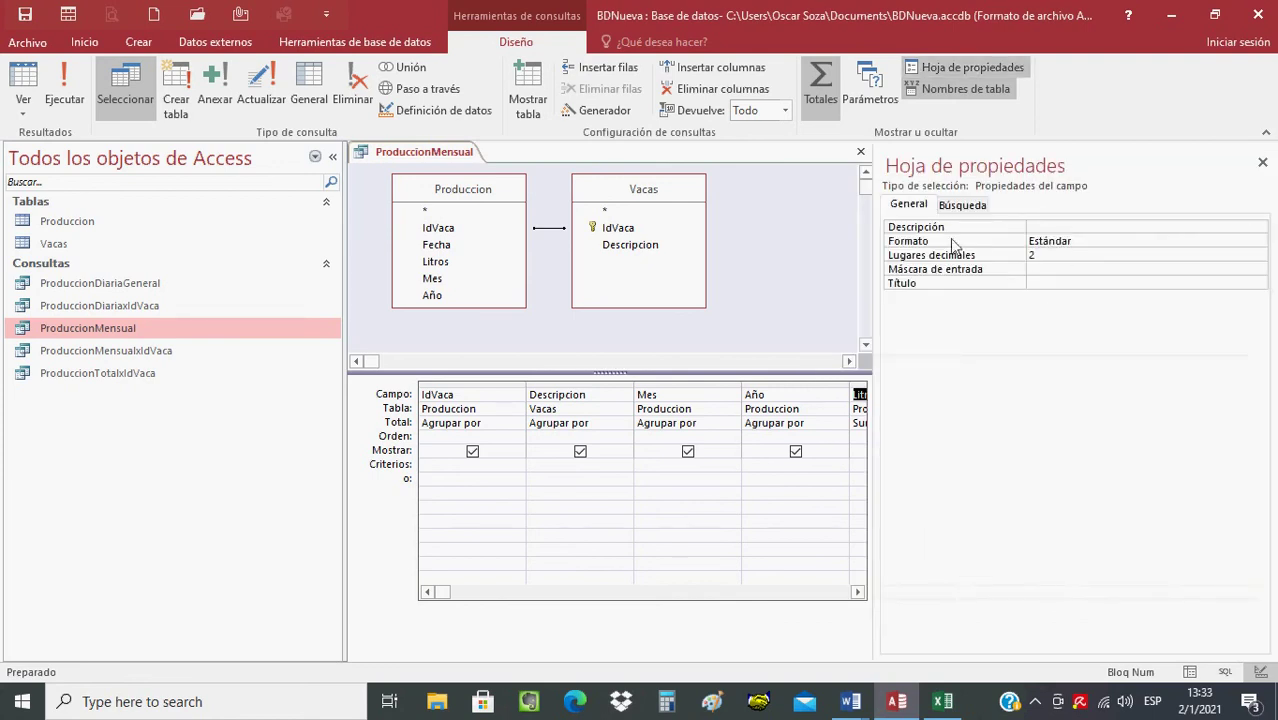
{"action": "left_click", "coordinate": [1085, 257]}
{"action": "left_click", "coordinate": [1262, 162]}
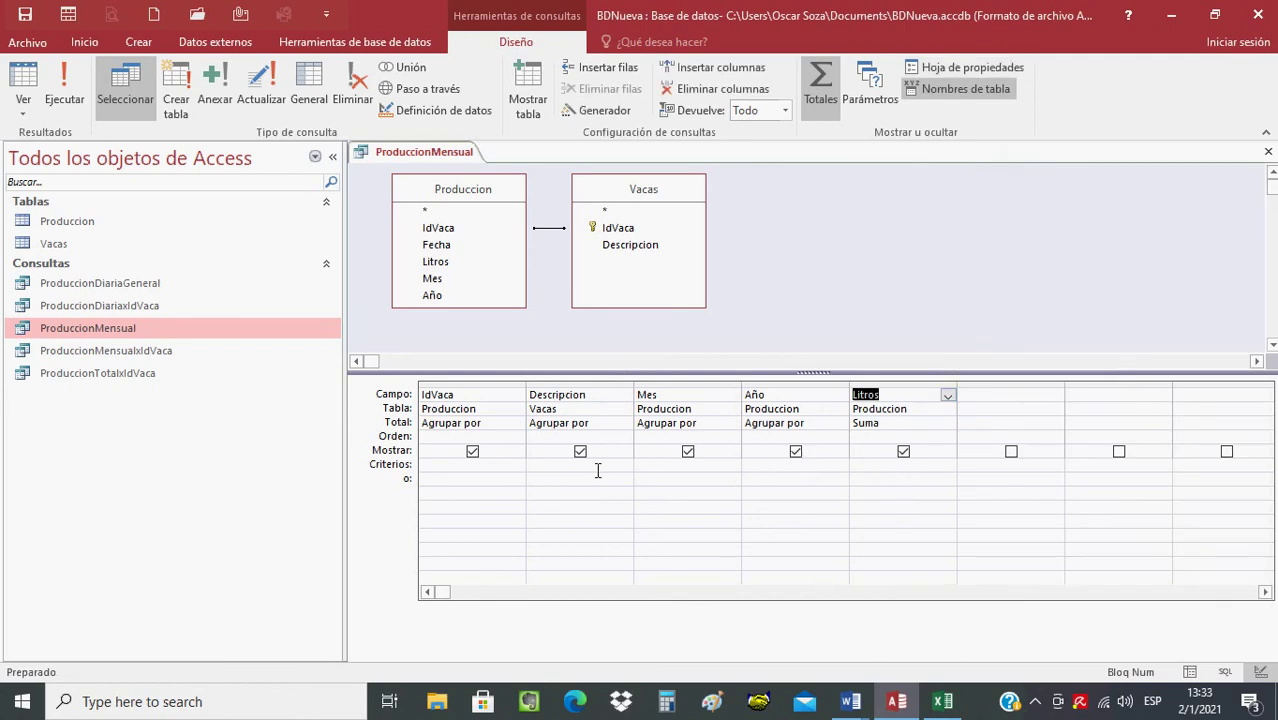
Step: Set the sort order of the IdVaca, Mes and Año fields to Ascendente
{"action": "left_click", "coordinate": [495, 437]}
{"action": "left_click", "coordinate": [517, 438]}
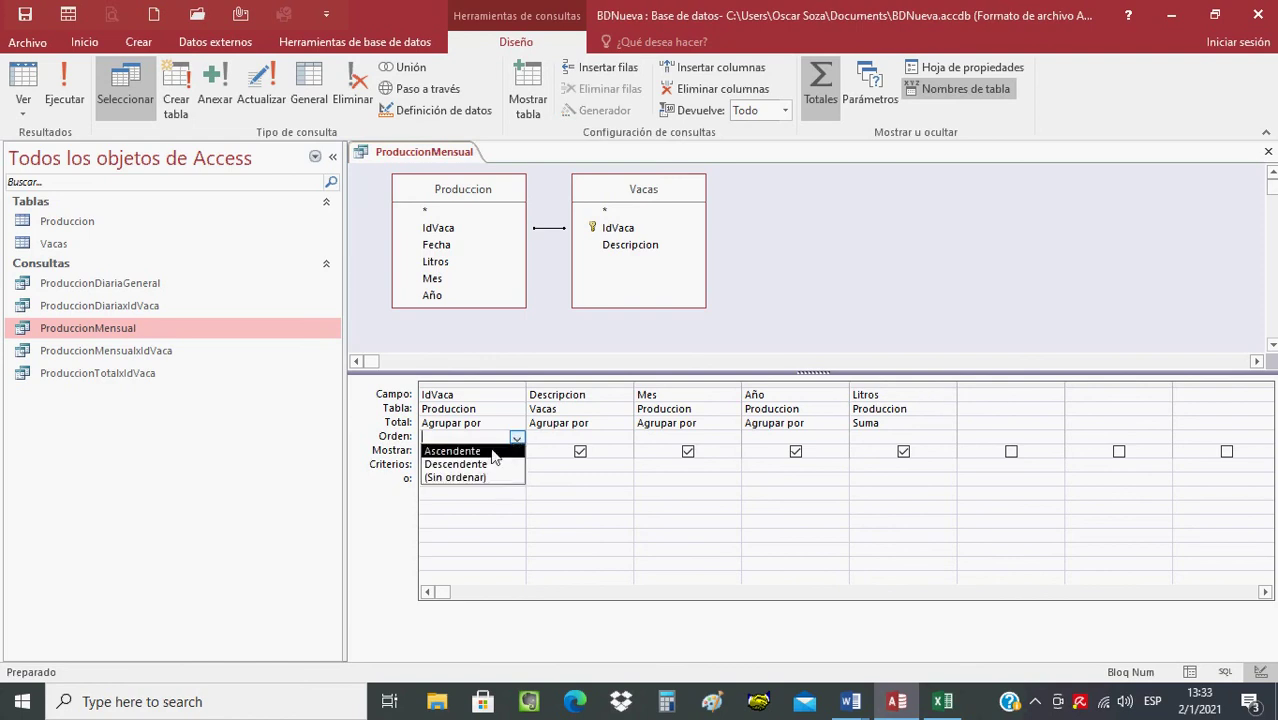
{"action": "left_click", "coordinate": [487, 453]}
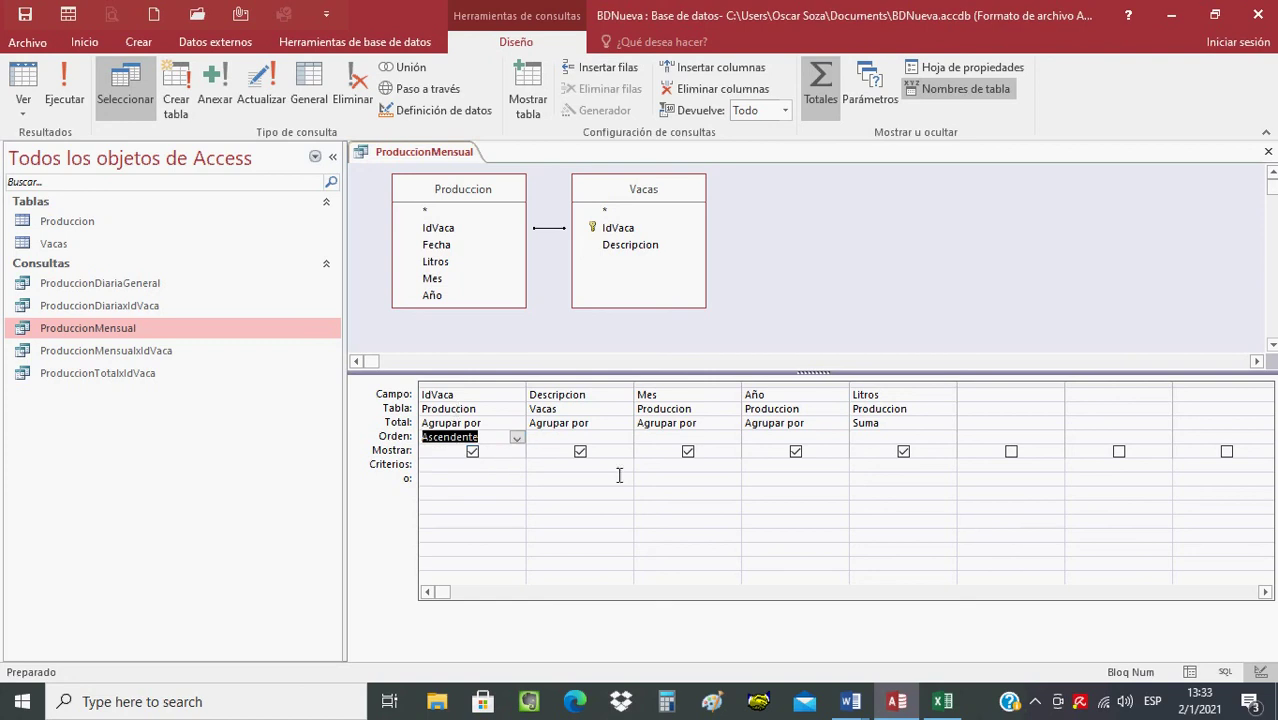
{"action": "left_click", "coordinate": [716, 438]}
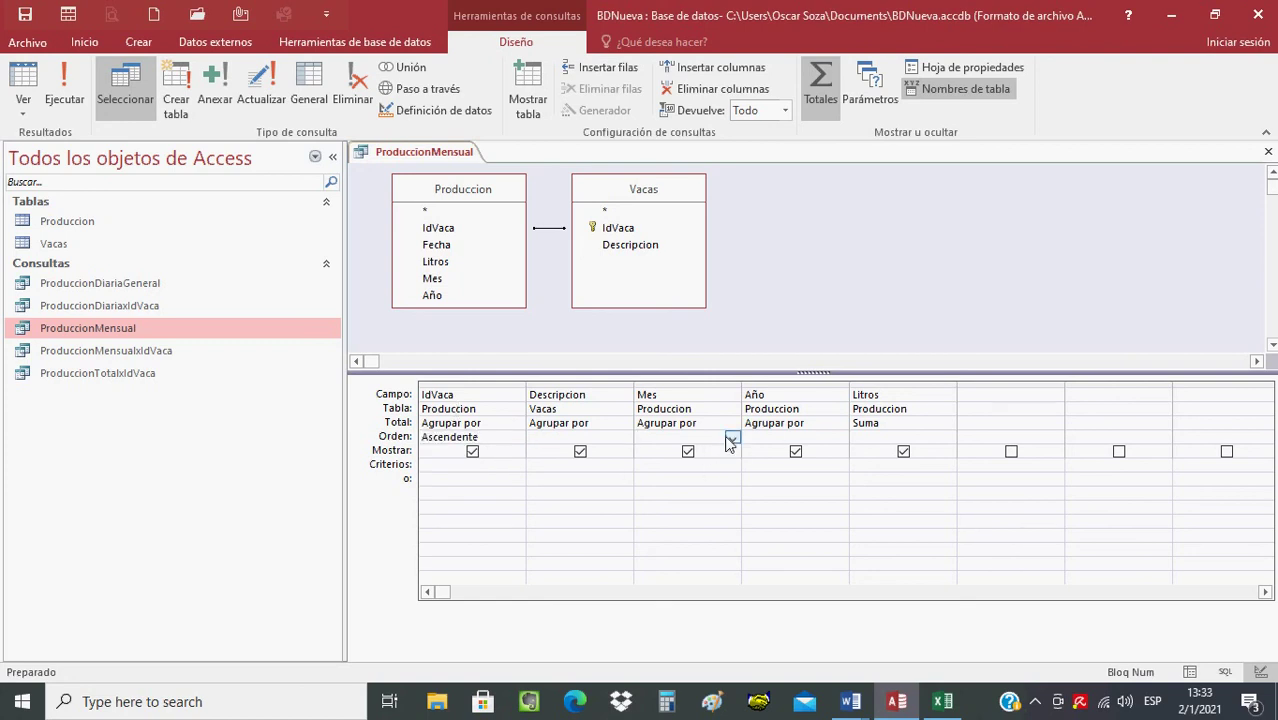
{"action": "left_click", "coordinate": [731, 440]}
{"action": "left_click", "coordinate": [680, 449]}
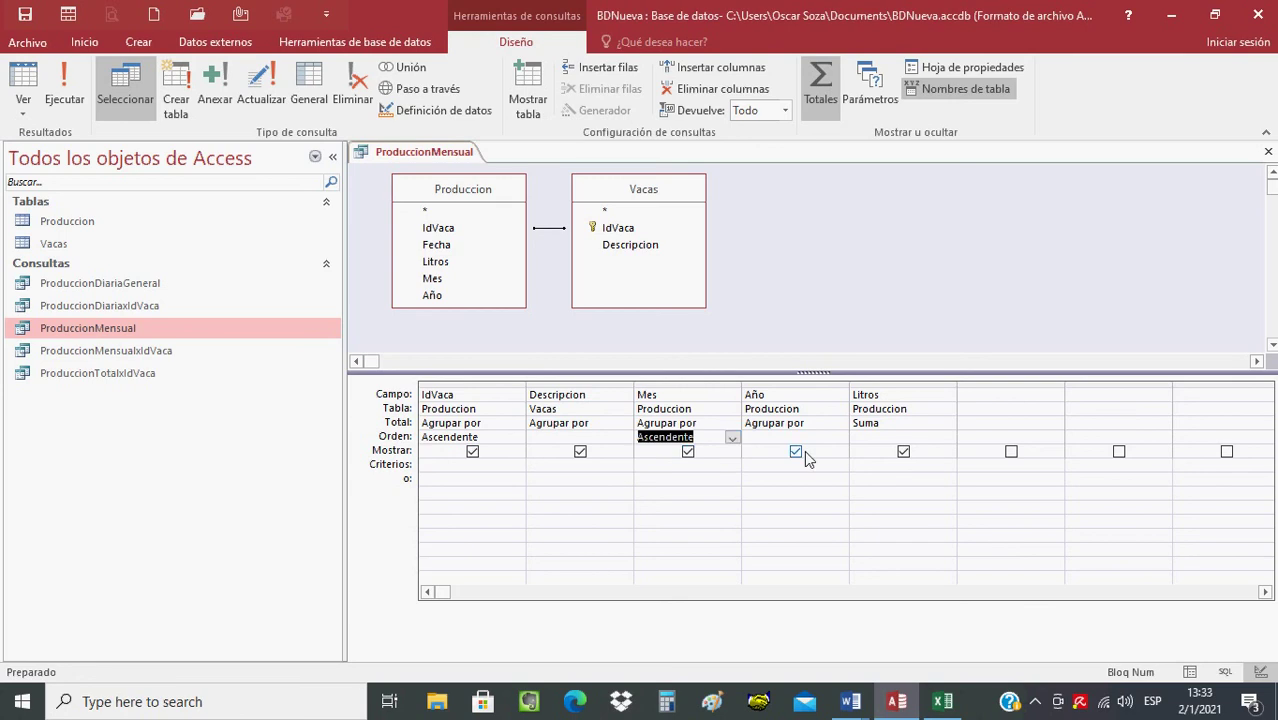
{"action": "left_click", "coordinate": [818, 439]}
{"action": "left_click", "coordinate": [840, 437]}
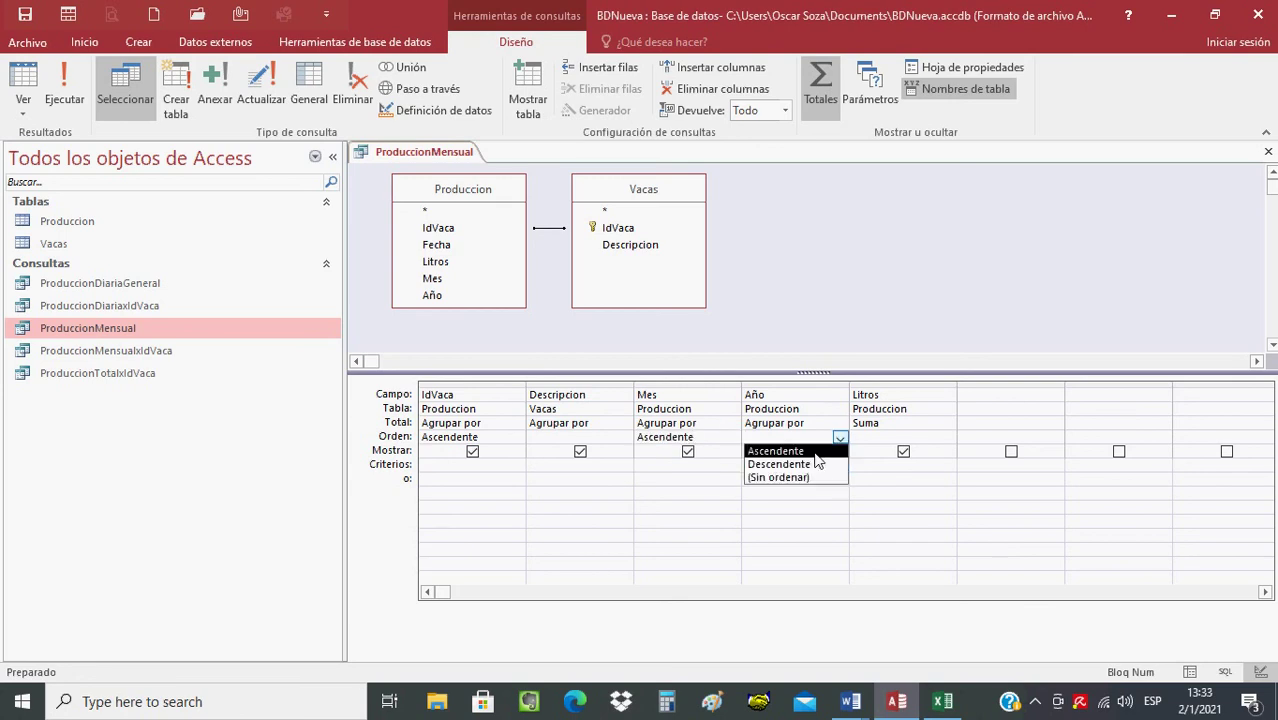
{"action": "left_click", "coordinate": [776, 446]}
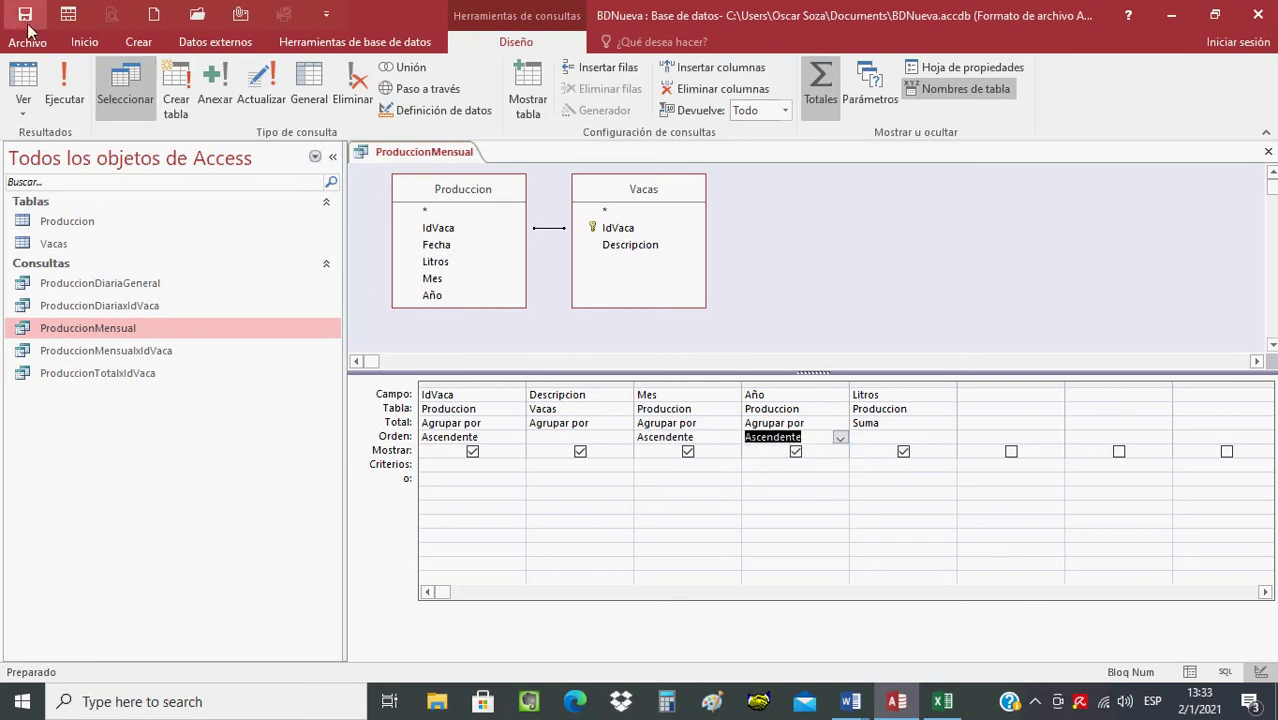
Step: Run the ProduccionMensual query and check the month 1 and month 2 rows for the first cow, Blanquita
{"action": "left_click", "coordinate": [59, 72]}
{"action": "left_click", "coordinate": [59, 72]}
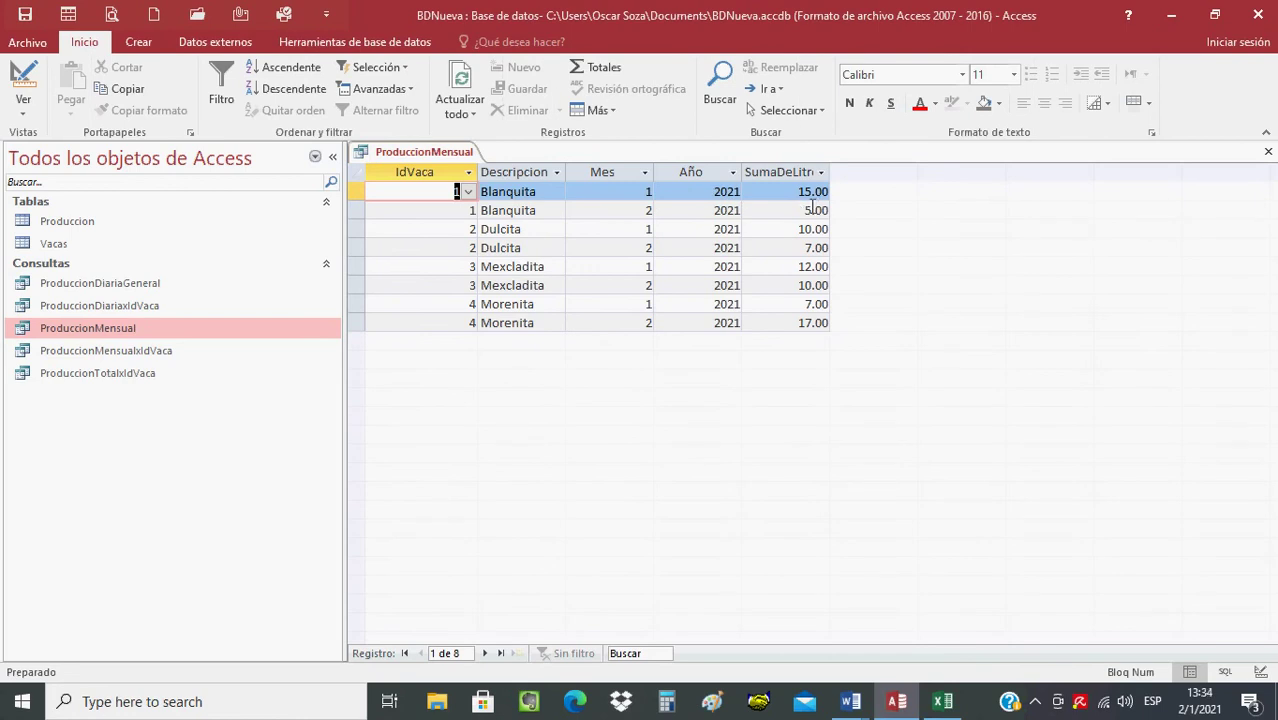
{"action": "left_click", "coordinate": [650, 196]}
{"action": "left_click", "coordinate": [656, 214]}
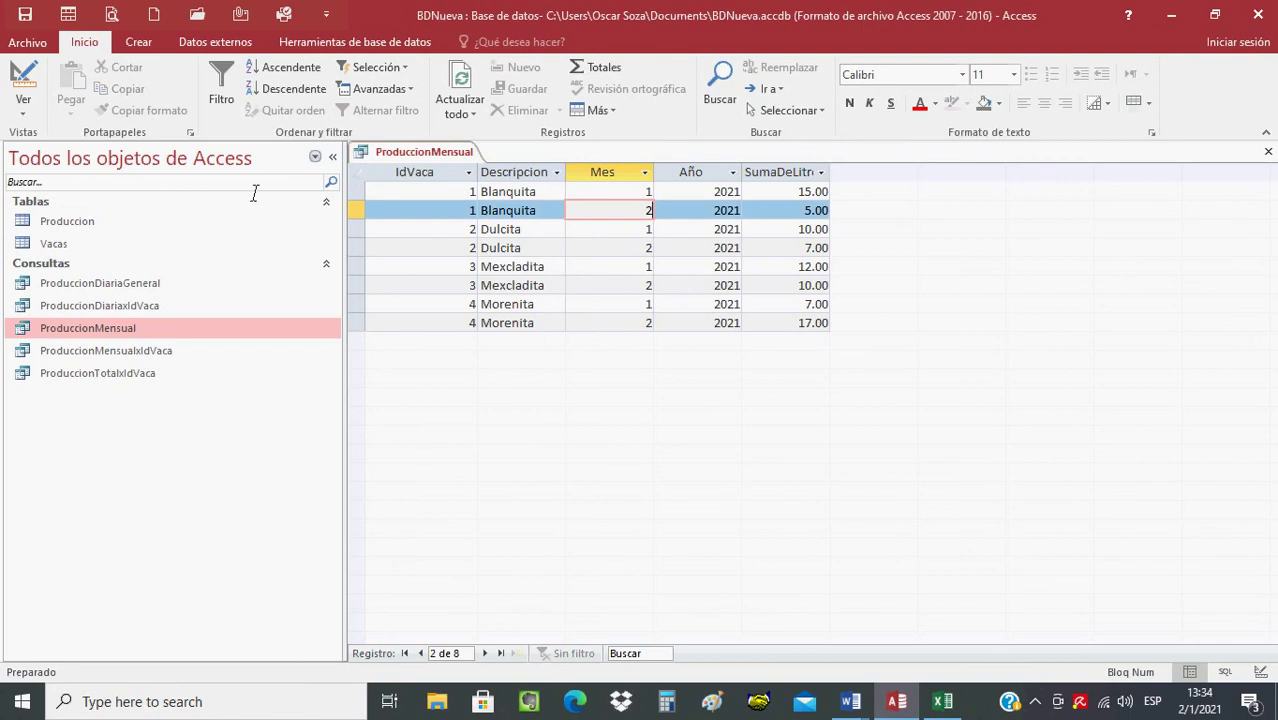
Step: Copy the ProduccionMensual query's SQL statement and replace the old statement in the Word document with it
{"action": "left_click", "coordinate": [23, 112]}
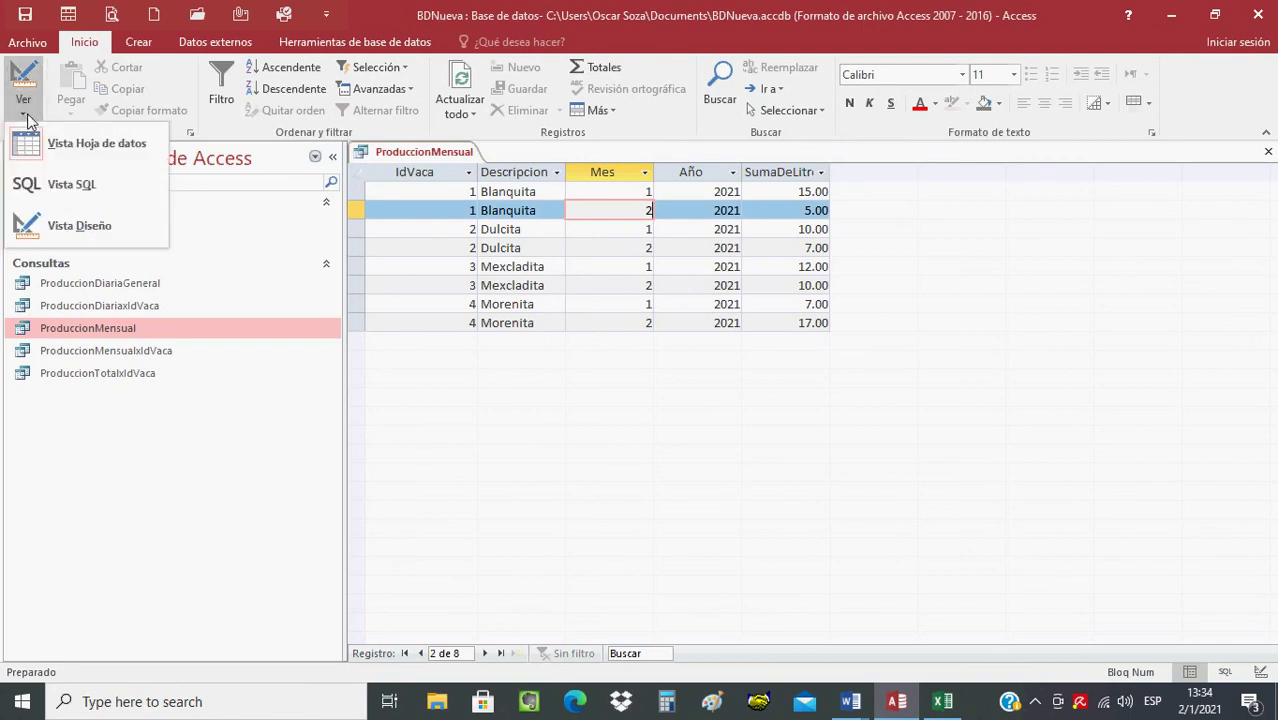
{"action": "left_click", "coordinate": [58, 190]}
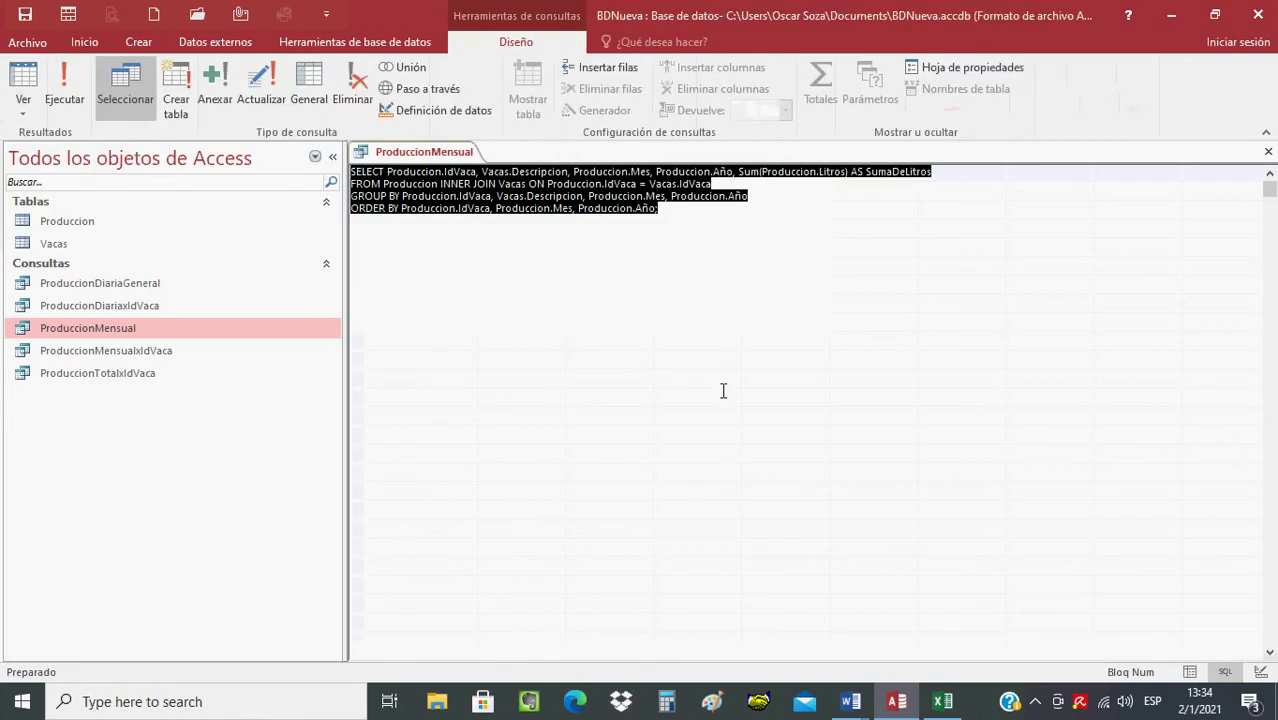
{"action": "left_click", "coordinate": [850, 701]}
{"action": "left_click", "coordinate": [777, 617]}
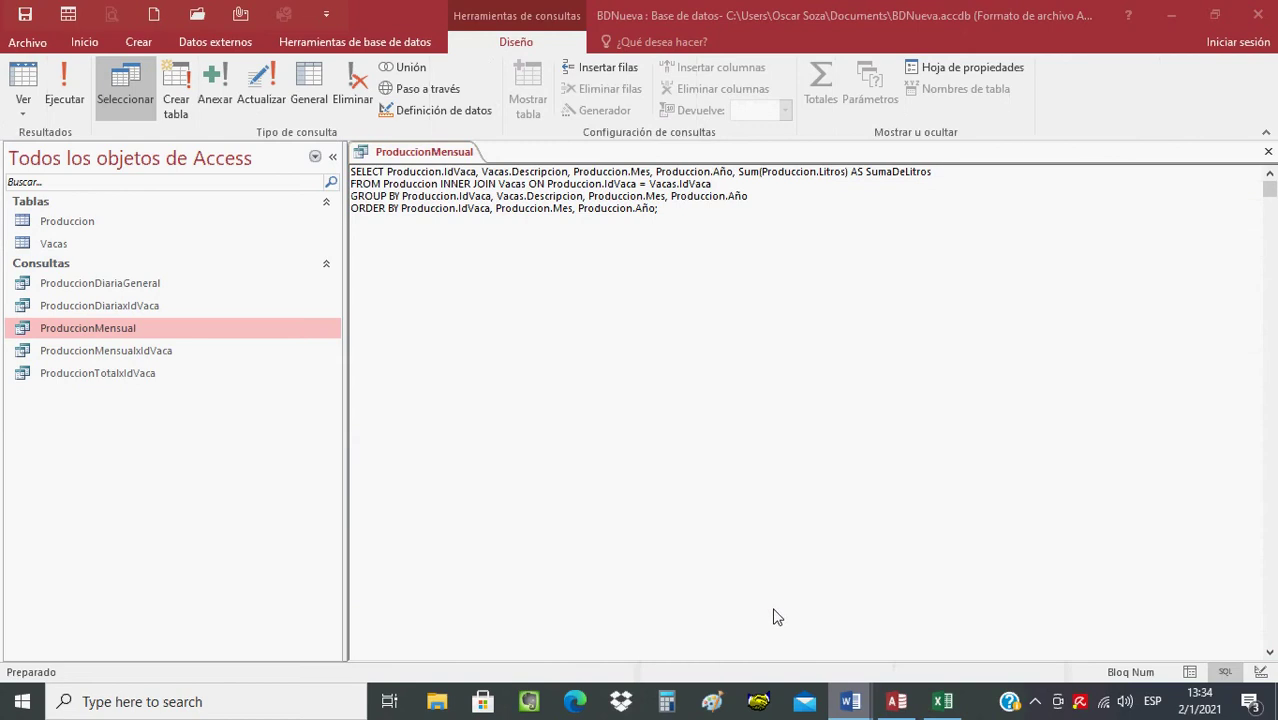
{"action": "key", "text": "ctrl+a"}
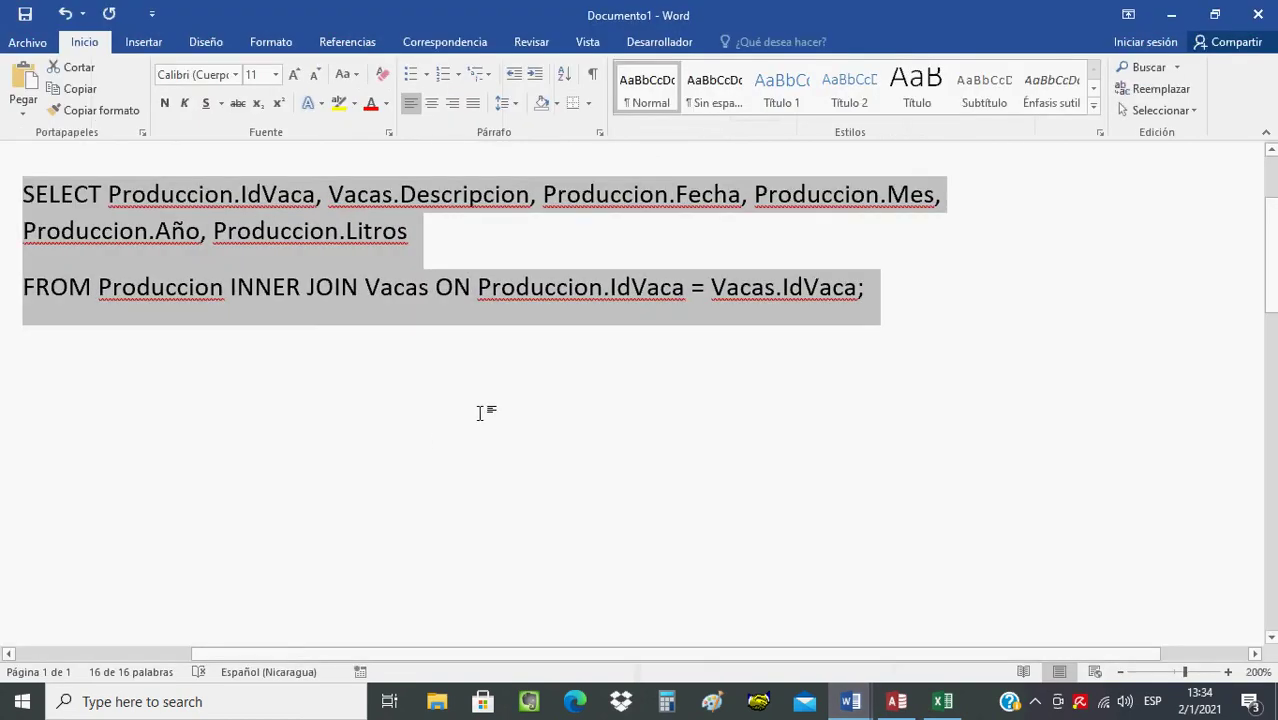
{"action": "key", "text": "Delete"}
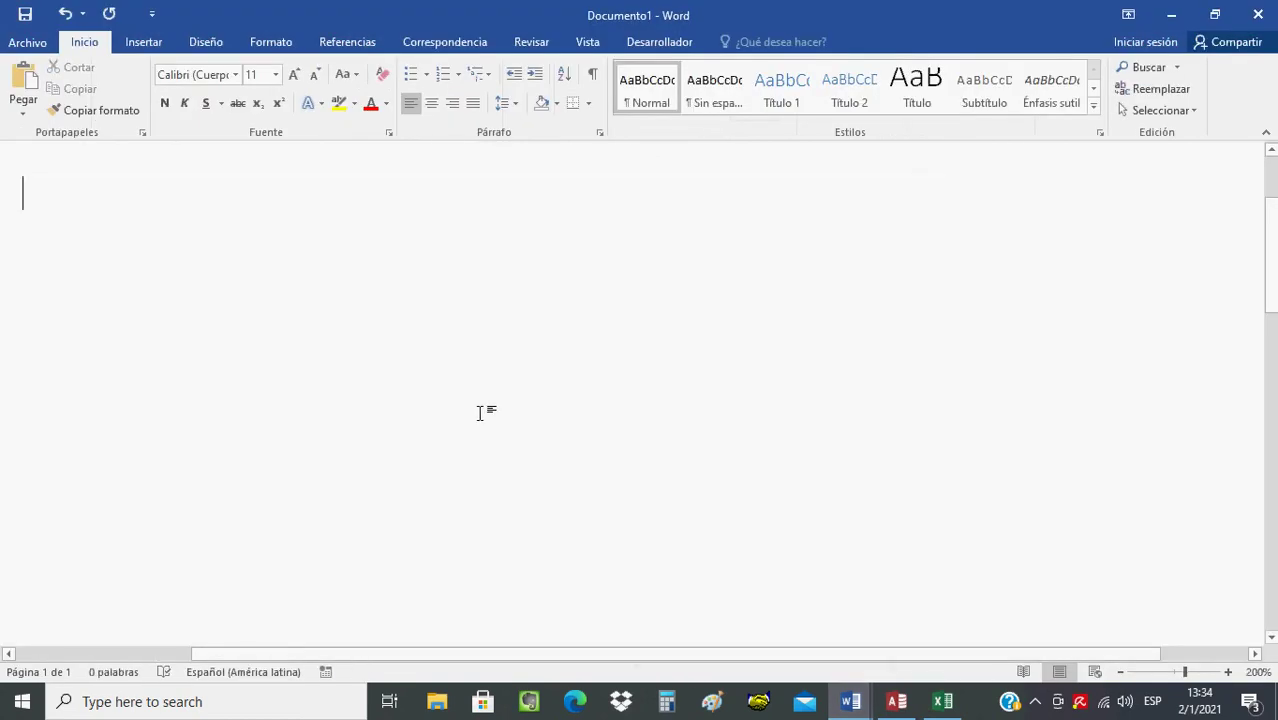
{"action": "type", "text": "SELECT Produccion.IdVaca, Vacas.Descripcion, Produccion.Mes, Produccion.Año, Sum(Produccion.Litros) AS SumaDeLitros FROM Produccion INNER JOIN Vacas ON Produccion.IdVaca = Vacas.IdVaca GROUP BY Produccion.IdVaca, Vacas.Descripcion, Produccion.Mes, Produccion.Año ORDER BY Produccion.IdVaca, Produccion.Mes, Produccion.Año;"}
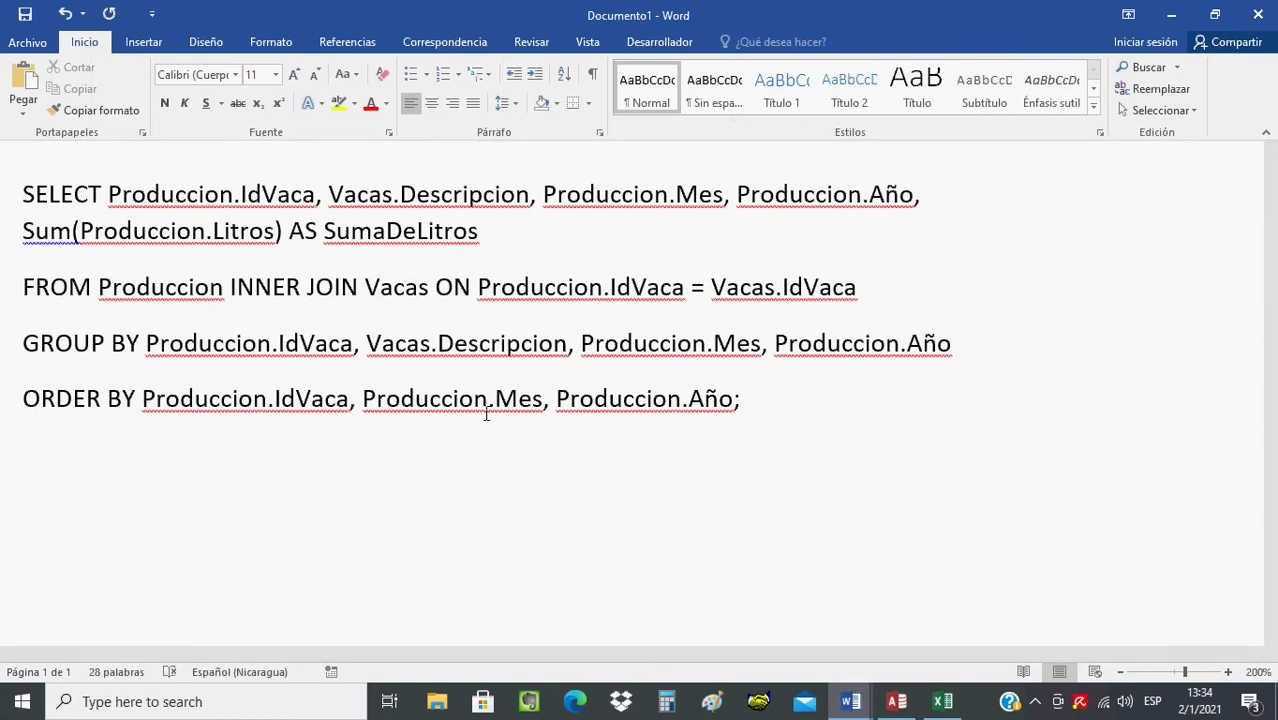
Step: Compare the query's Design view in Access with the SQL statement in Word, highlighting IdVaca in the SELECT line
{"action": "left_click", "coordinate": [897, 702]}
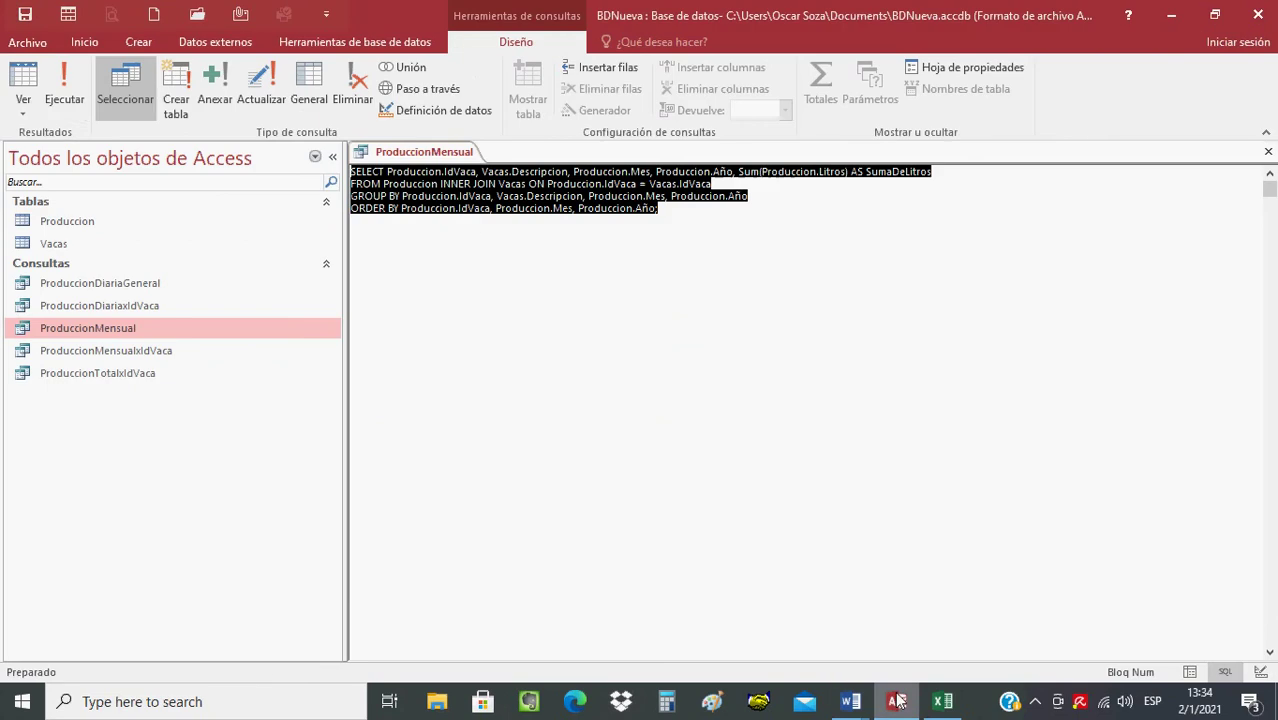
{"action": "left_click", "coordinate": [25, 114]}
{"action": "left_click", "coordinate": [55, 227]}
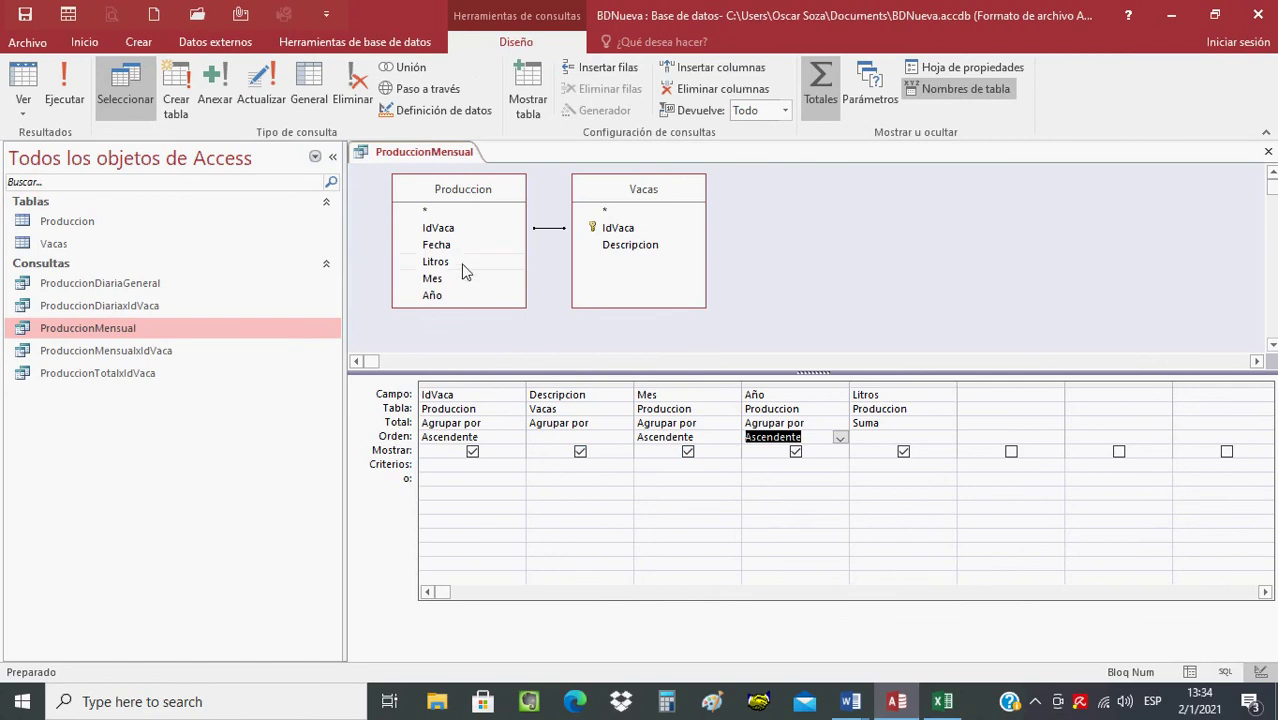
{"action": "left_click", "coordinate": [852, 705]}
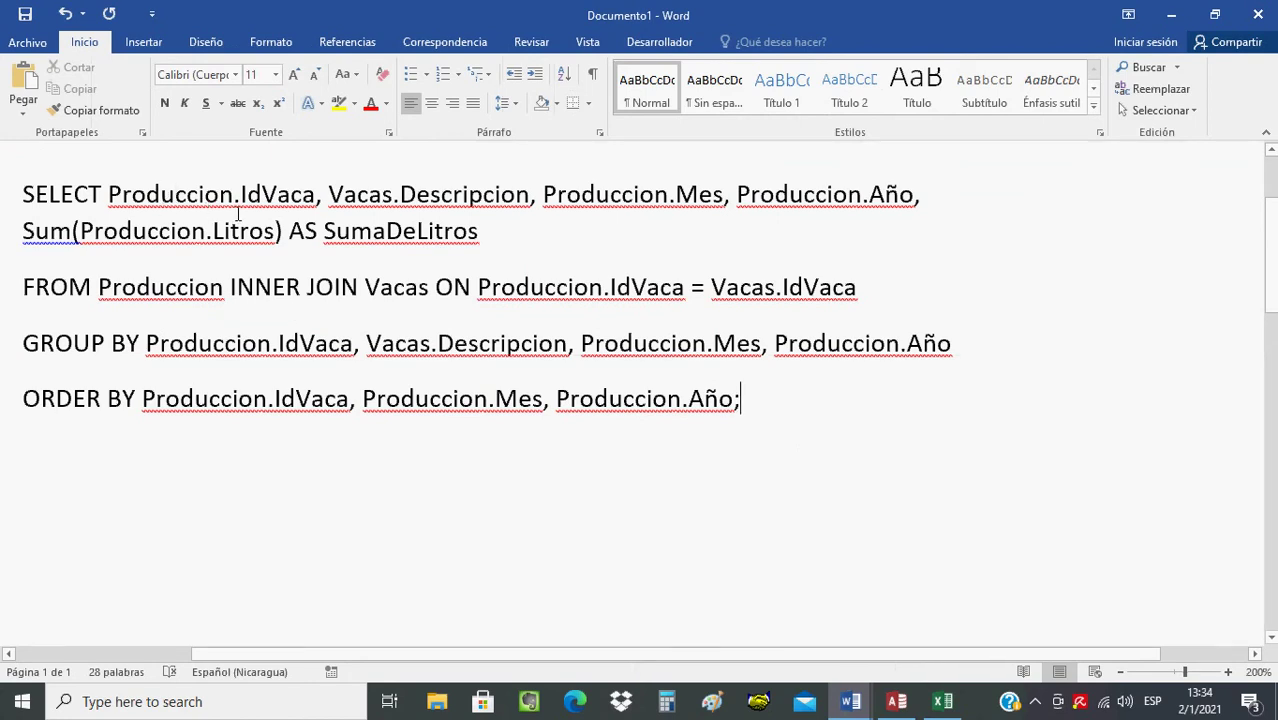
{"action": "left_click_drag", "start_coordinate": [241, 195], "coordinate": [318, 197]}
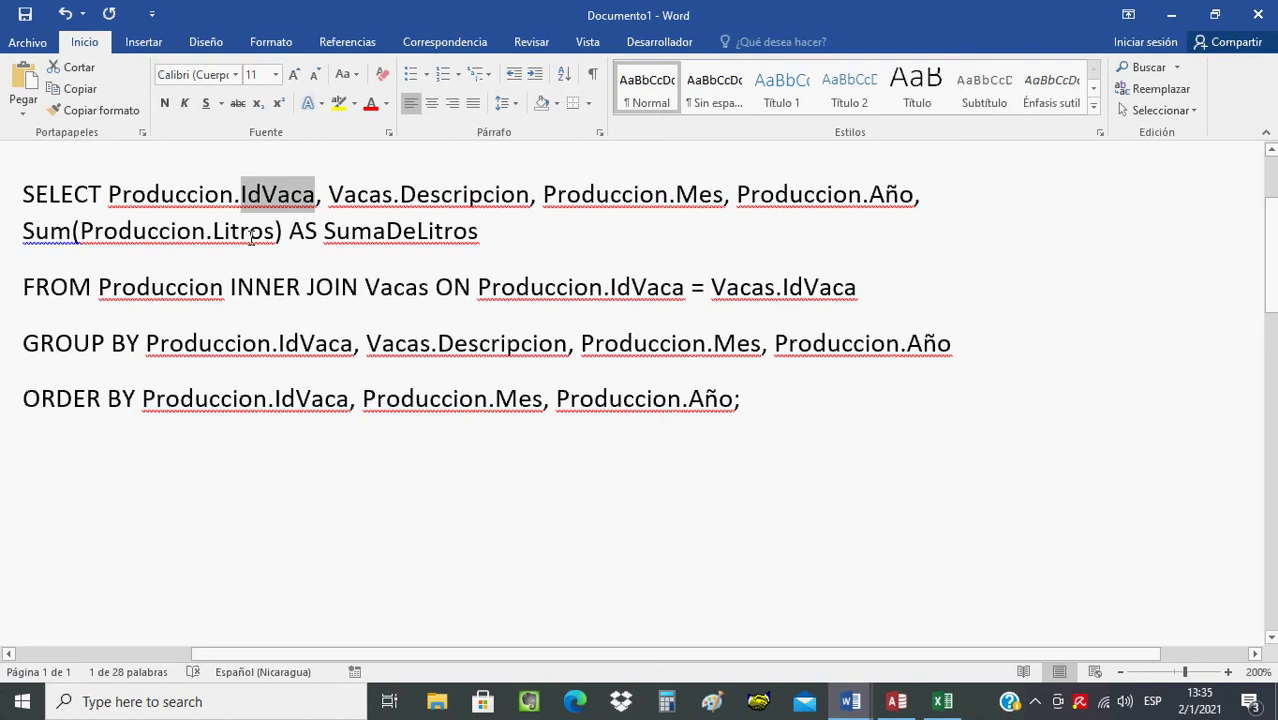
Step: Rename the alias SumaDeLitros to TotalLitros in the SELECT line of the Word document
{"action": "left_click", "coordinate": [340, 241]}
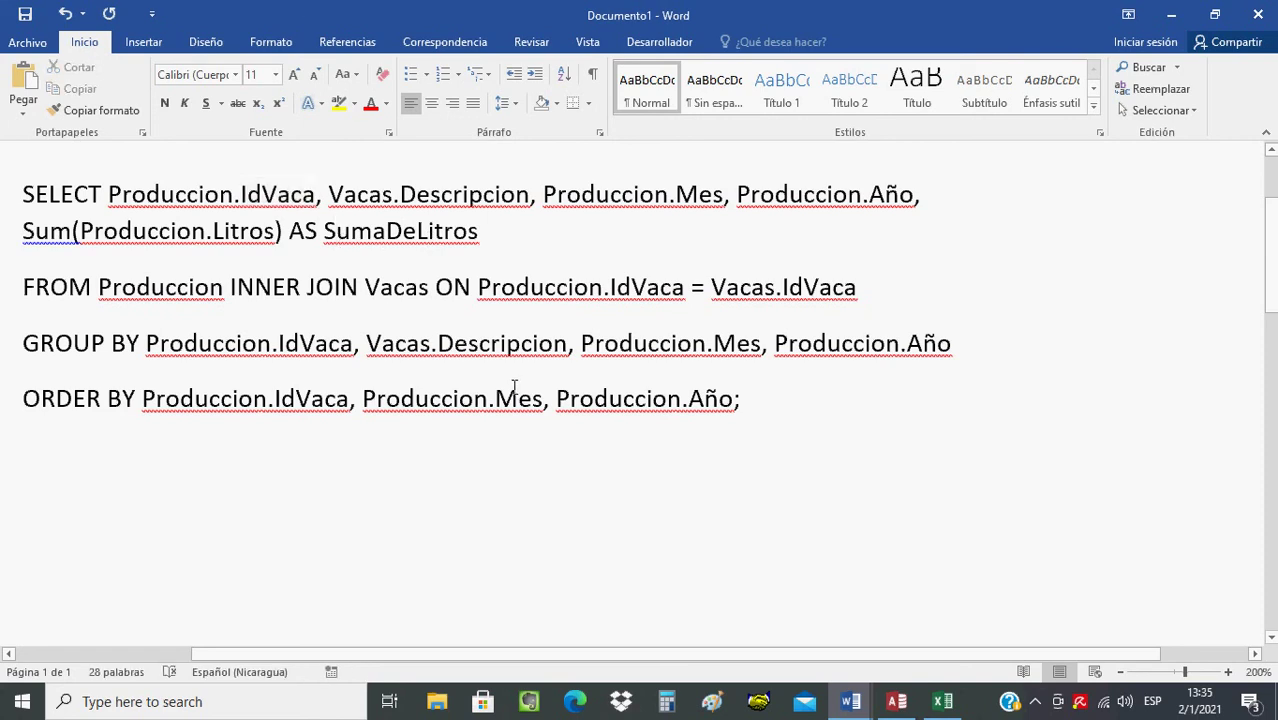
{"action": "key", "text": "Left"}
{"action": "type", "text": "Tota"}
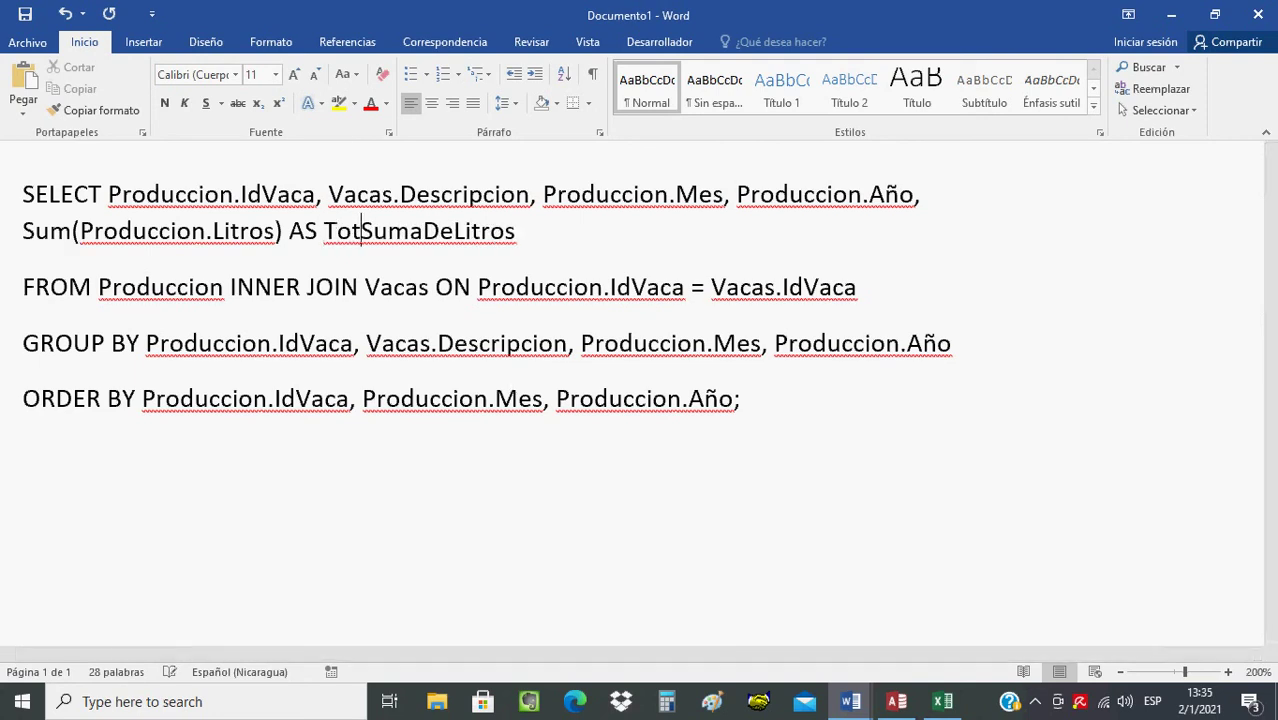
{"action": "type", "text": "l"}
{"action": "key", "text": "Delete"}
{"action": "key", "text": "Delete"}
{"action": "key", "text": "Delete"}
{"action": "key", "text": "Delete"}
{"action": "key", "text": "Delete"}
{"action": "key", "text": "Delete"}
{"action": "key", "text": "Delete"}
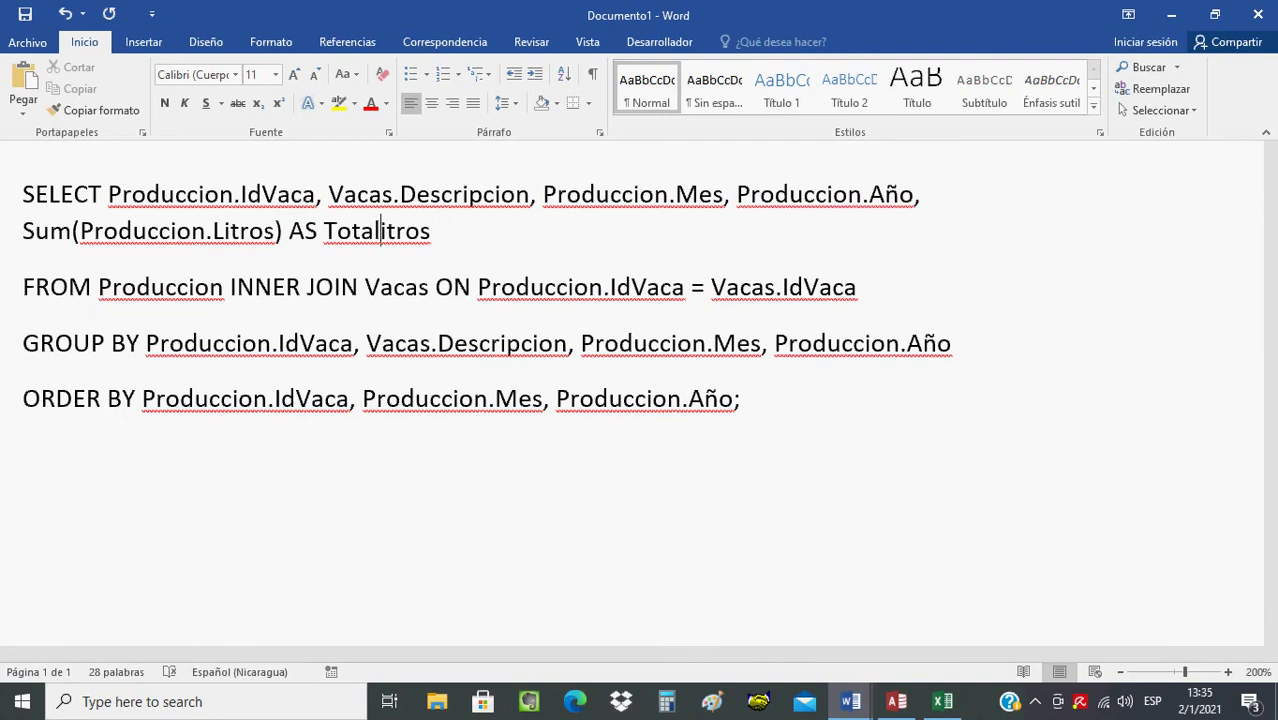
{"action": "type", "text": "L"}
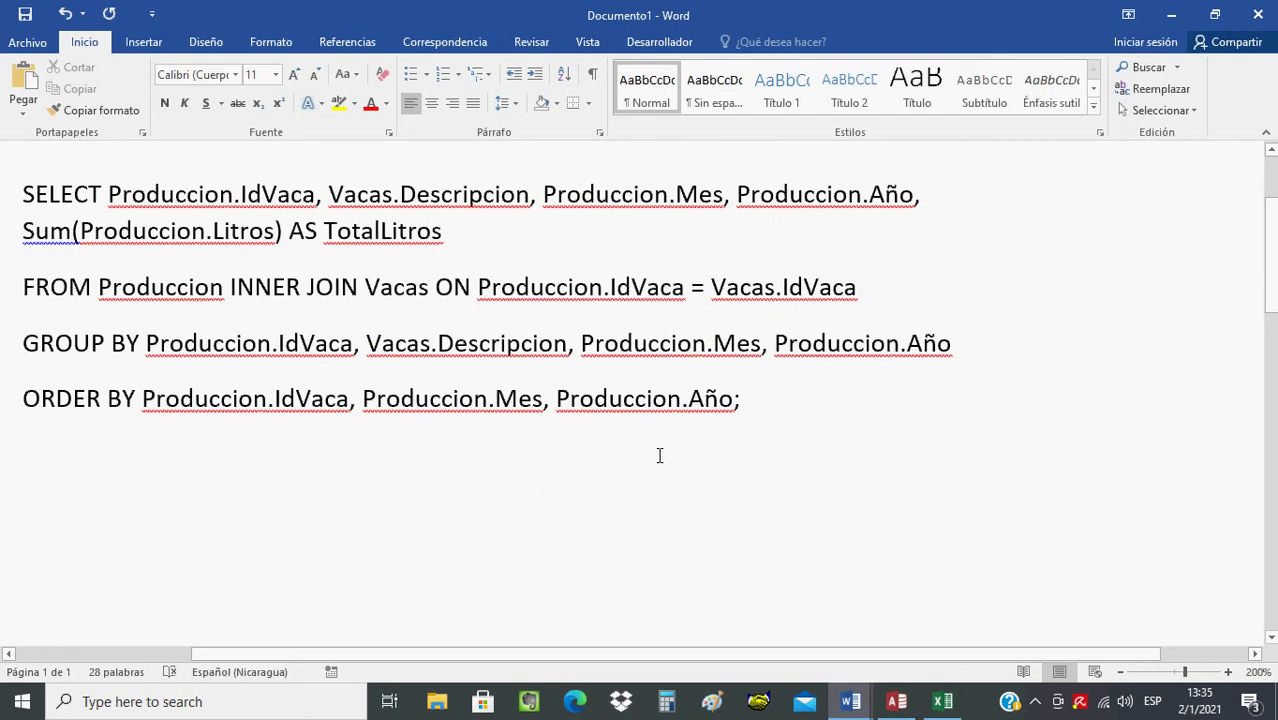
Step: Copy the whole edited statement from Word and replace the ProduccionMensual query's SQL in Access with it
{"action": "left_click_drag", "start_coordinate": [36, 196], "coordinate": [762, 483]}
{"action": "key", "text": "ctrl+c"}
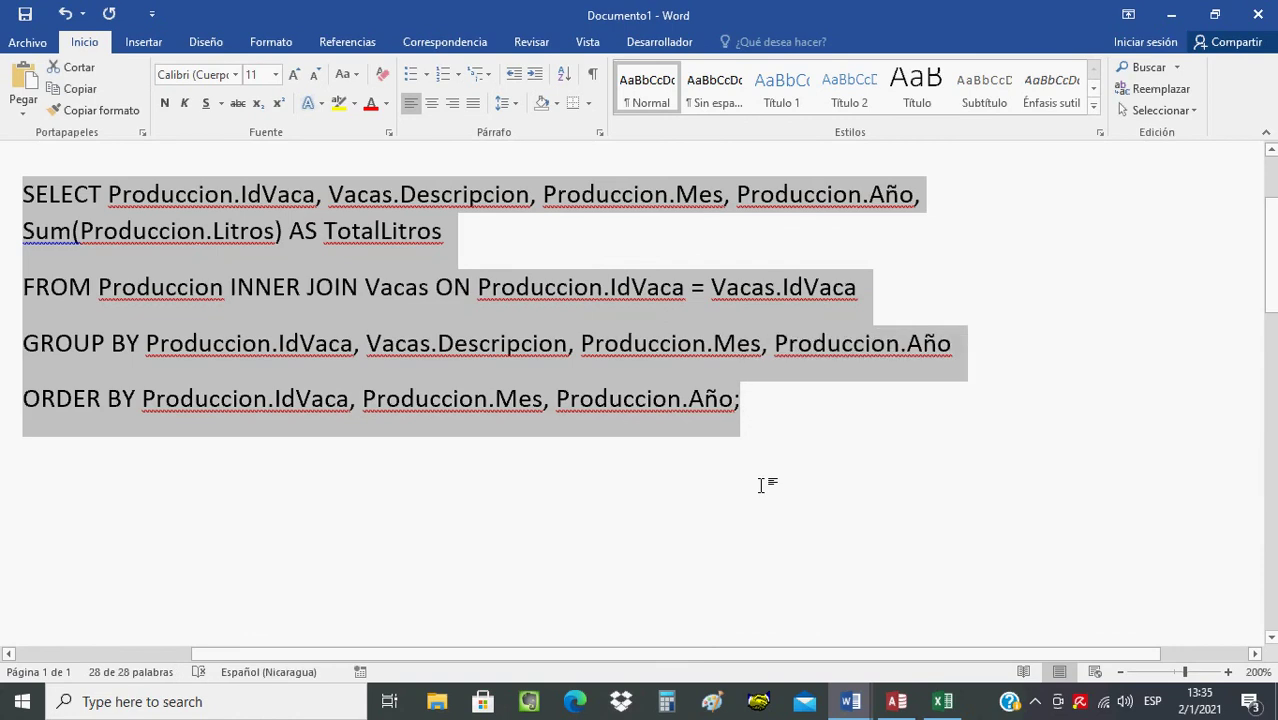
{"action": "left_click", "coordinate": [896, 701]}
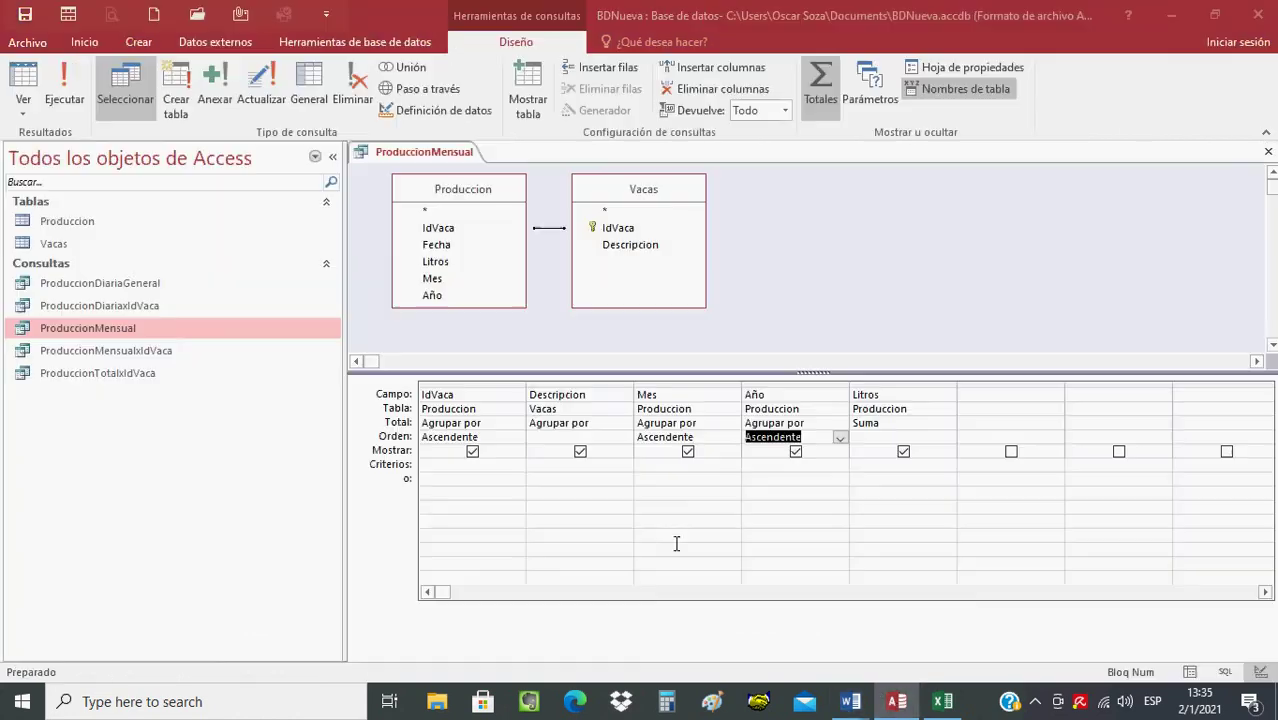
{"action": "left_click", "coordinate": [21, 114]}
{"action": "left_click", "coordinate": [62, 184]}
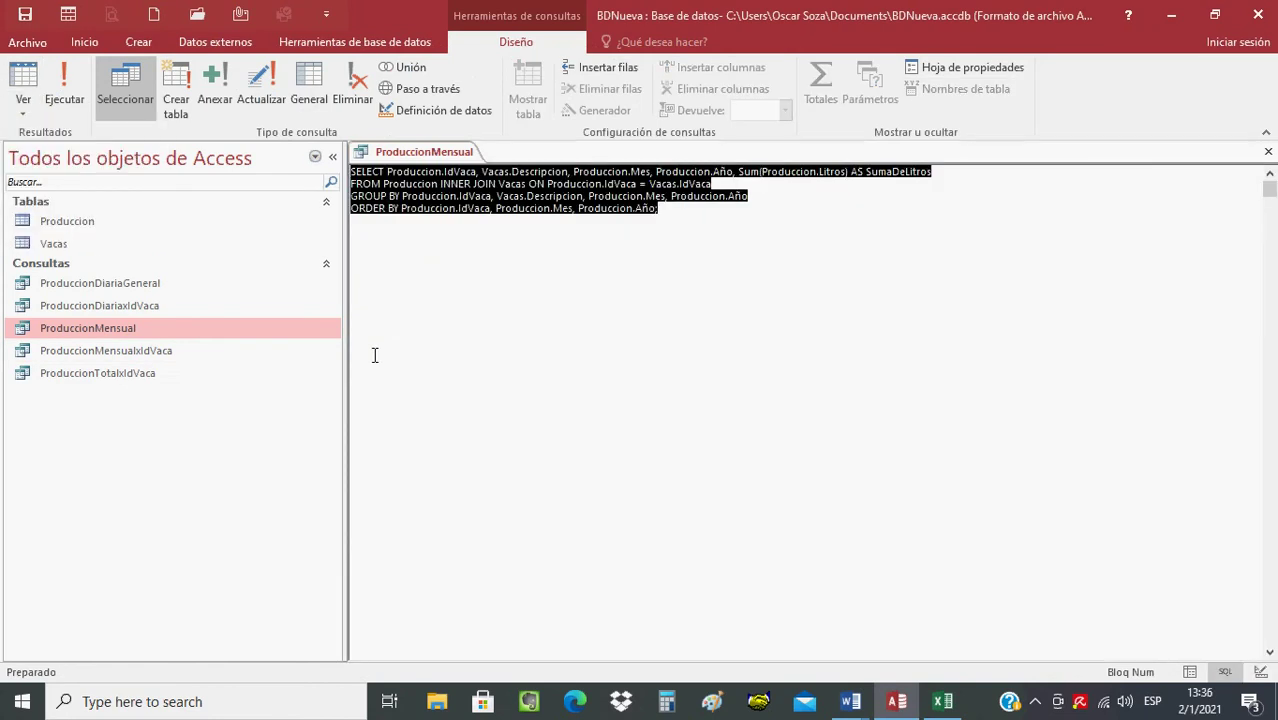
{"action": "key", "text": "Delete"}
{"action": "key", "text": "ctrl+v"}
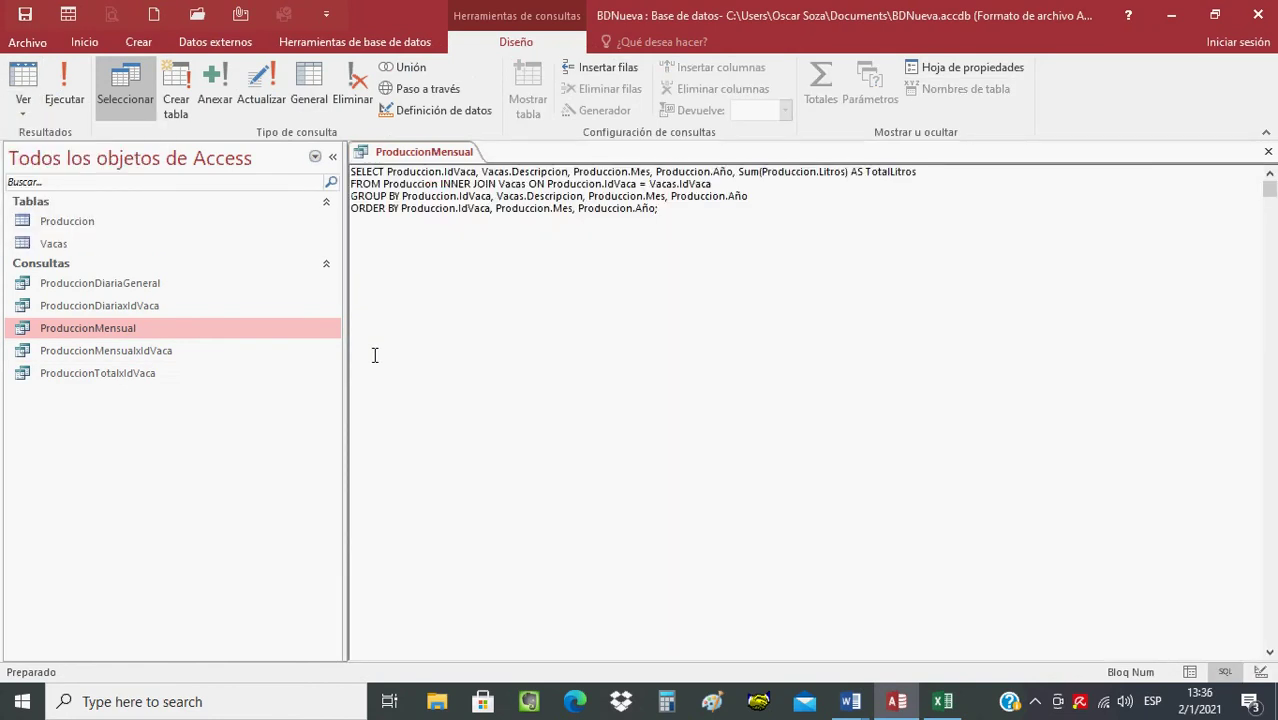
Step: Display the query results to check the TotalLitros column, and return to SQL view at the TotalLitros alias
{"action": "left_click", "coordinate": [20, 80]}
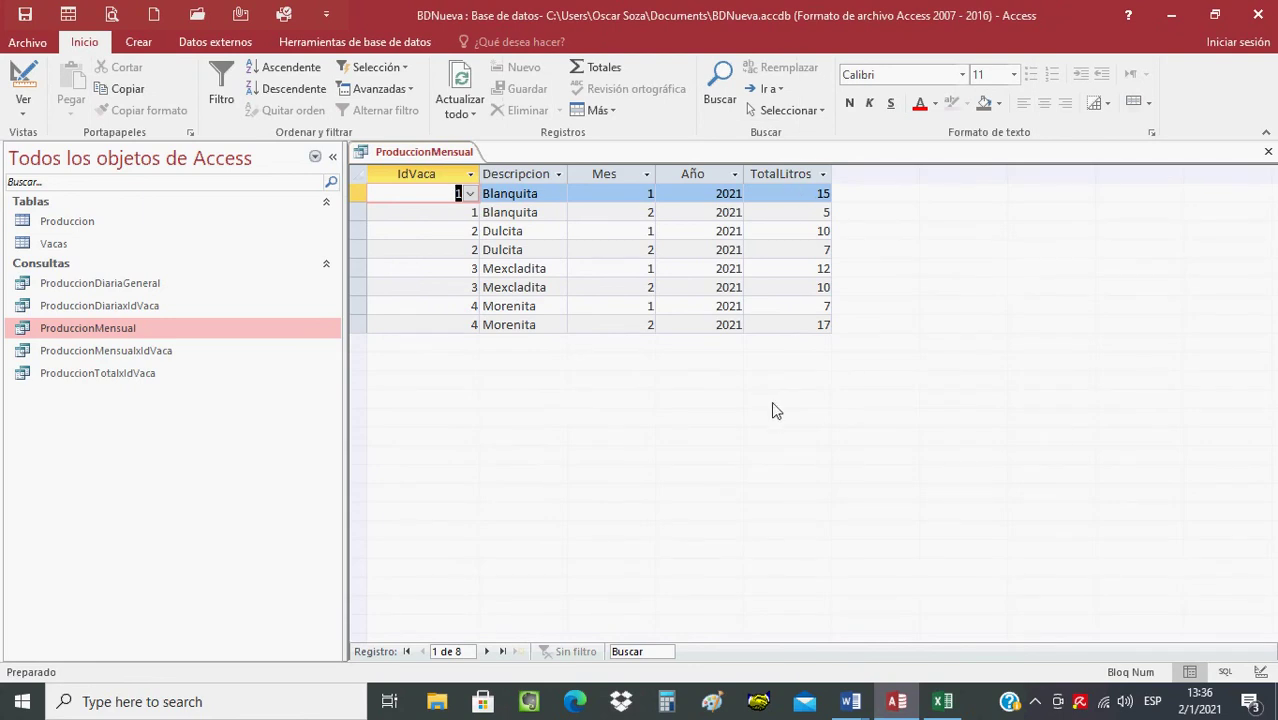
{"action": "left_click", "coordinate": [23, 110]}
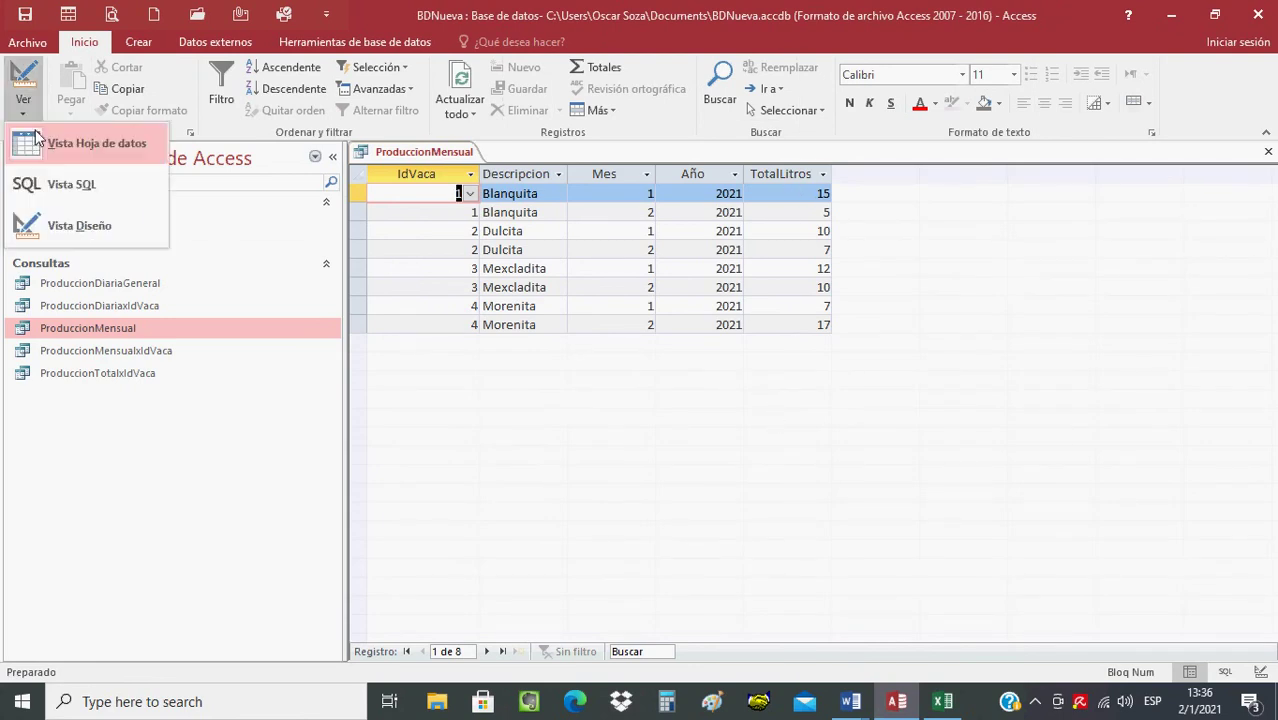
{"action": "left_click", "coordinate": [36, 177]}
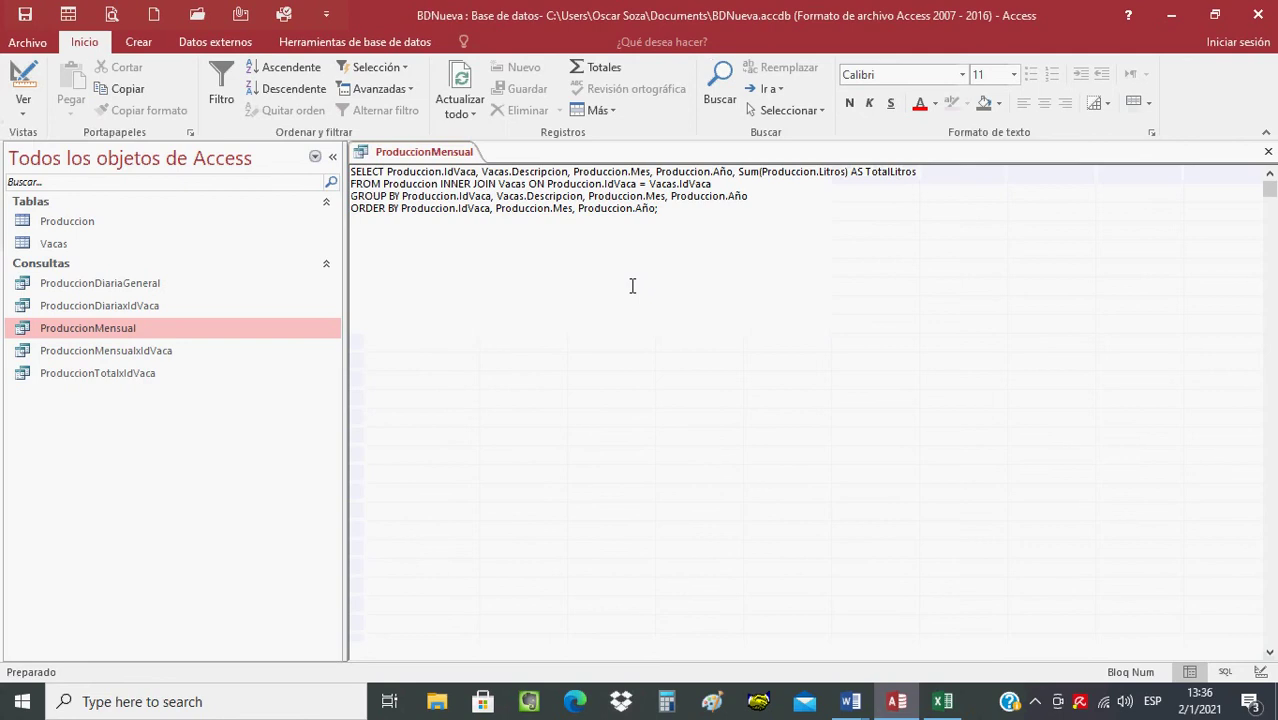
{"action": "left_click", "coordinate": [890, 176]}
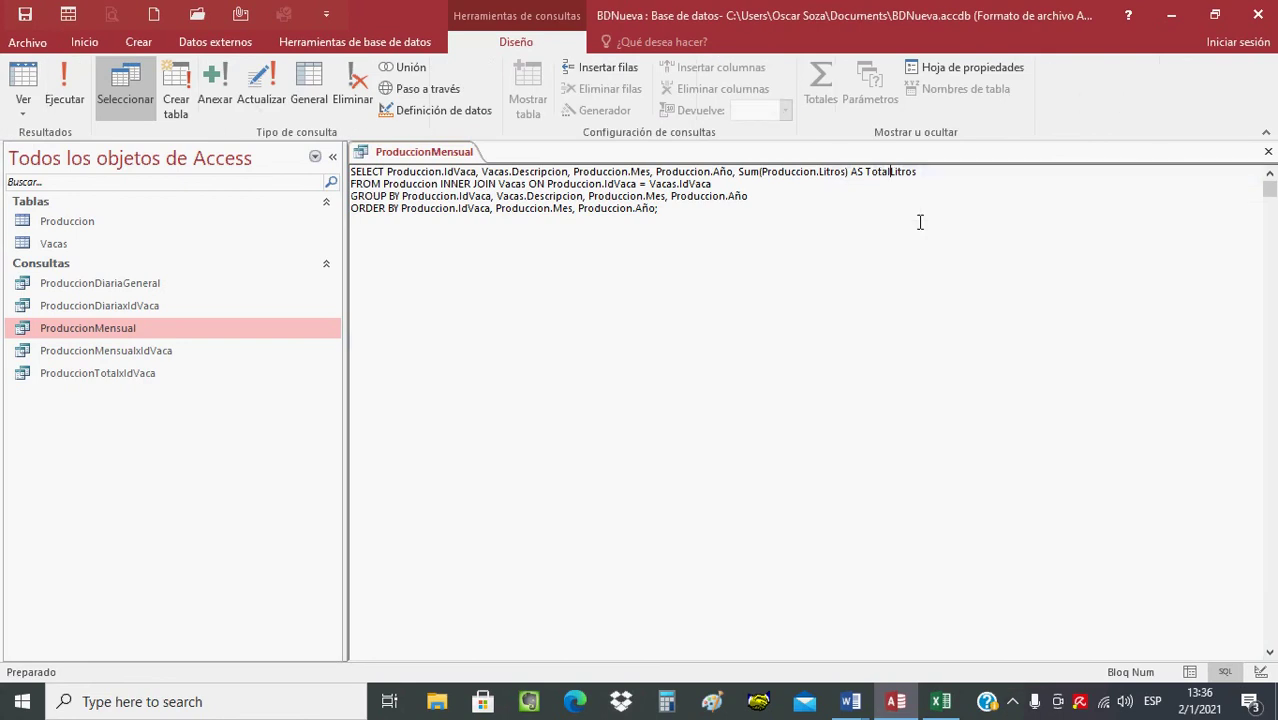
Step: Change the summed litres alias to Total_Litros in the ProduccionMensual SQL and run the query
{"action": "type", "text": "_"}
{"action": "left_click", "coordinate": [64, 86]}
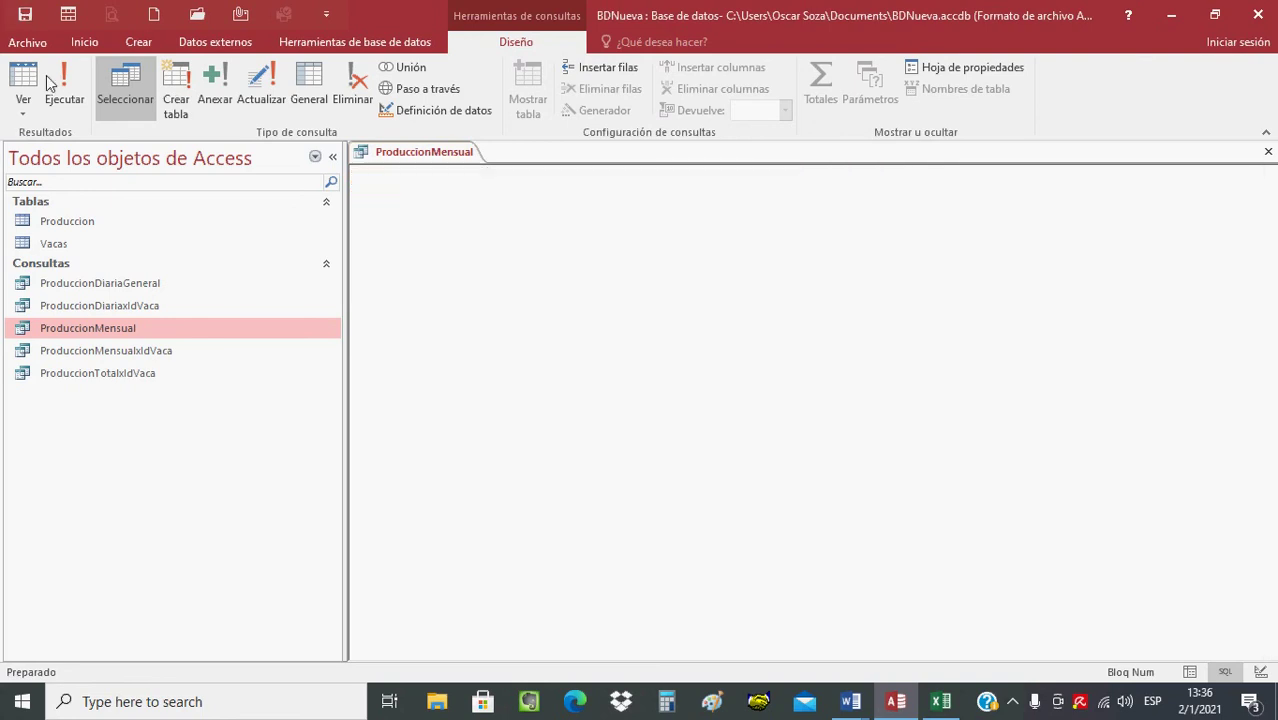
{"action": "left_click", "coordinate": [70, 92]}
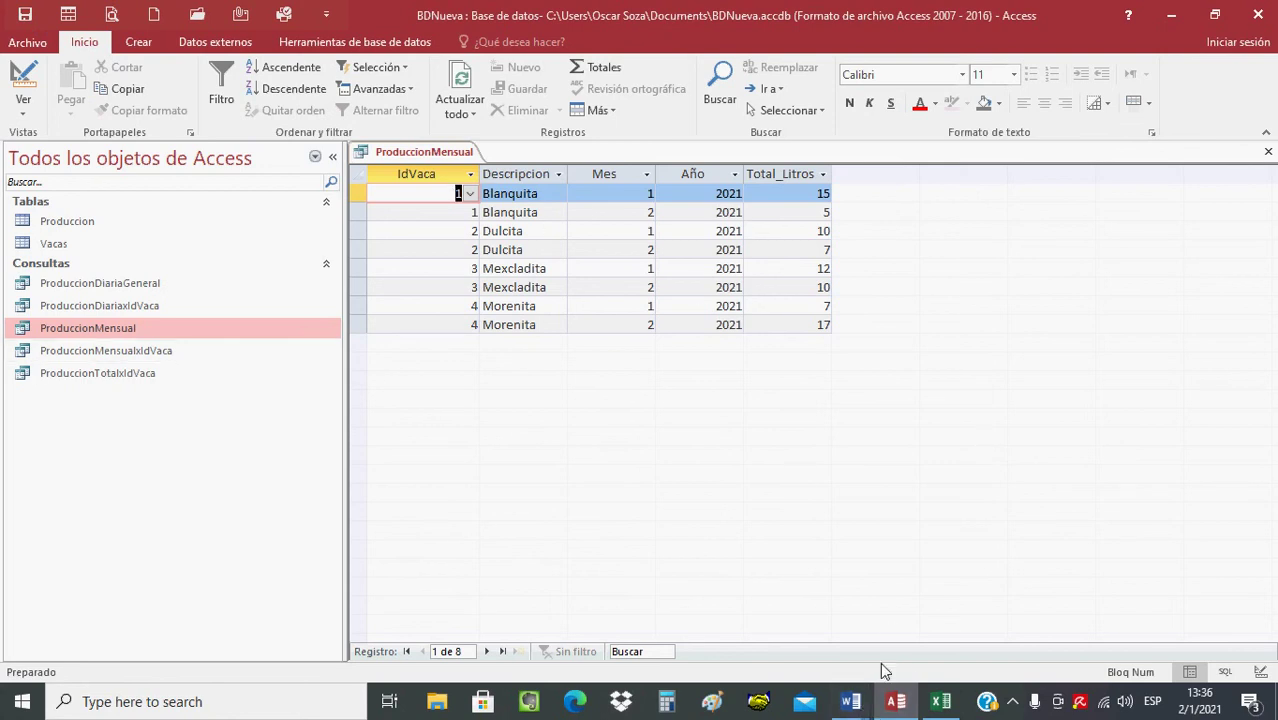
Step: Look over the statement in the Word document, and return to Access to close the ProduccionMensual query
{"action": "left_click", "coordinate": [850, 702]}
{"action": "left_click", "coordinate": [818, 614]}
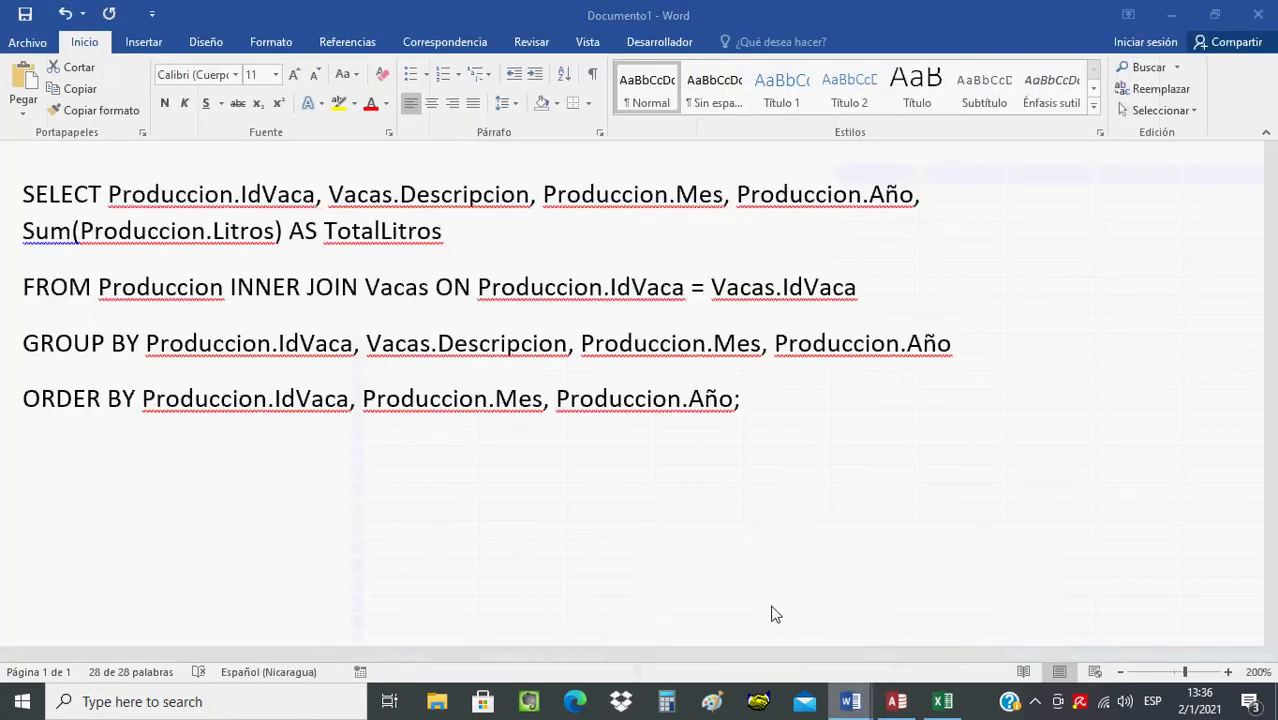
{"action": "key", "text": "ctrl+a"}
{"action": "left_click", "coordinate": [565, 560]}
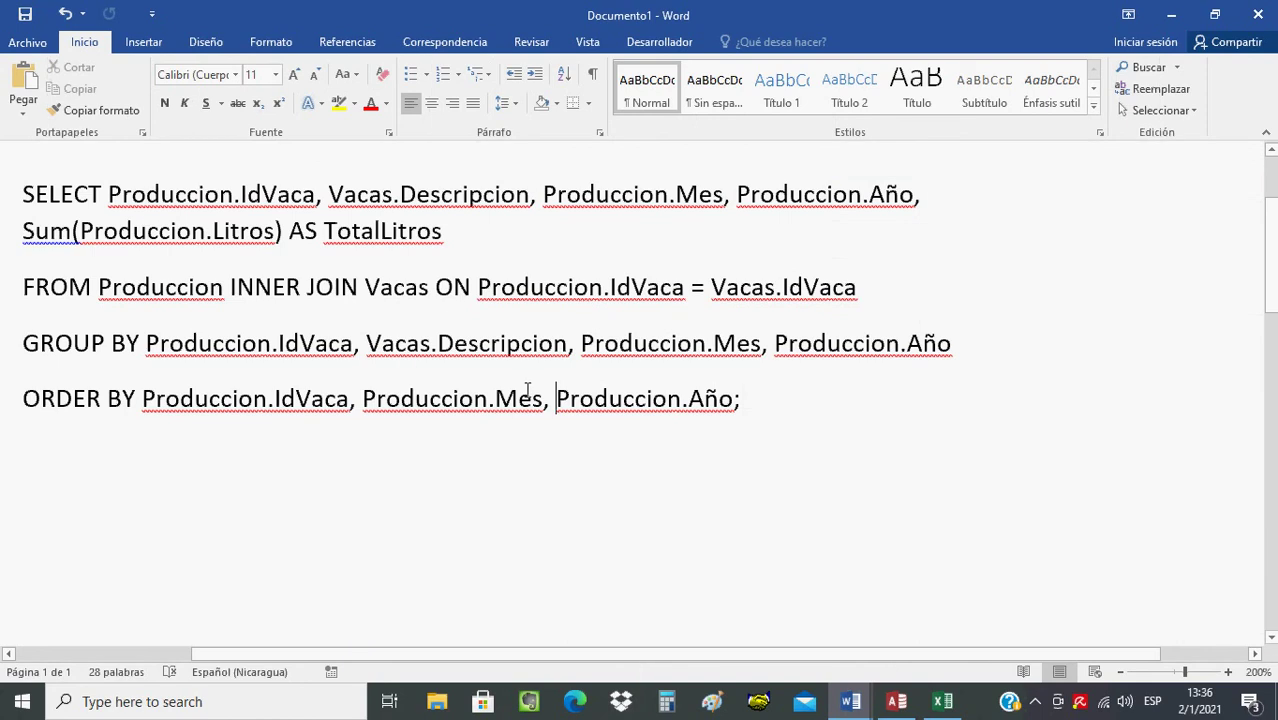
{"action": "left_click", "coordinate": [894, 699]}
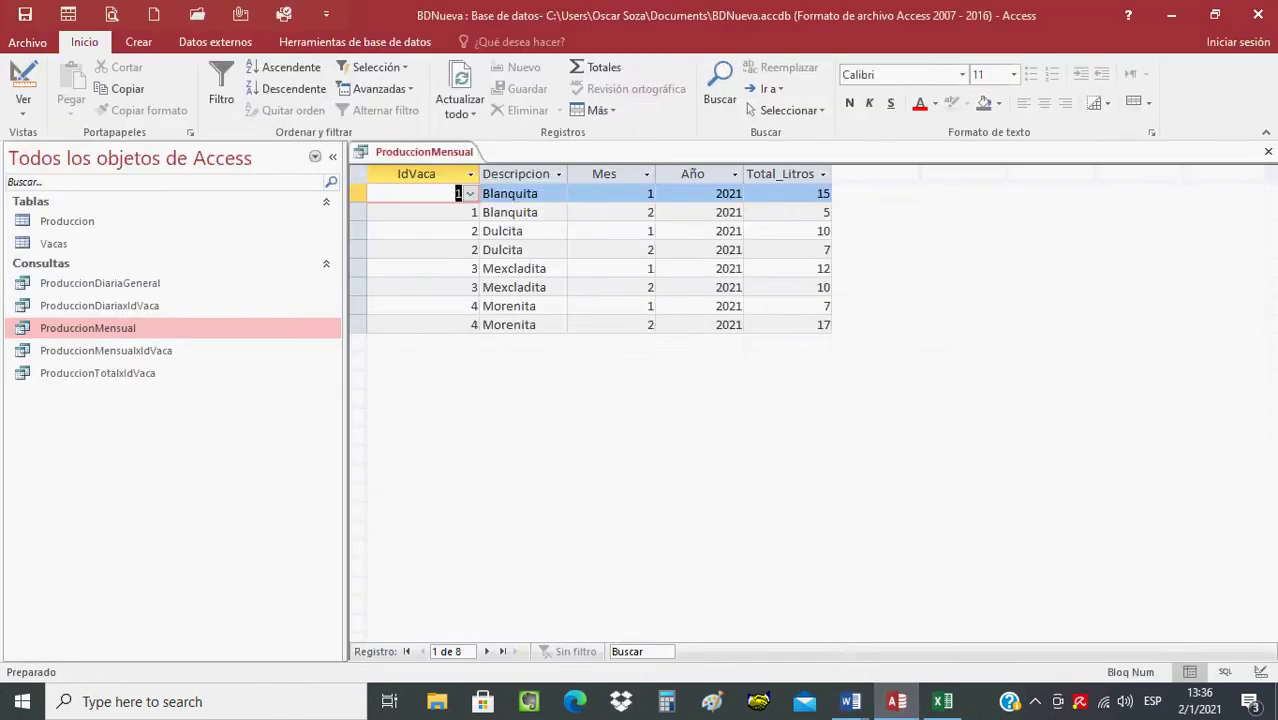
{"action": "left_click", "coordinate": [1268, 151]}
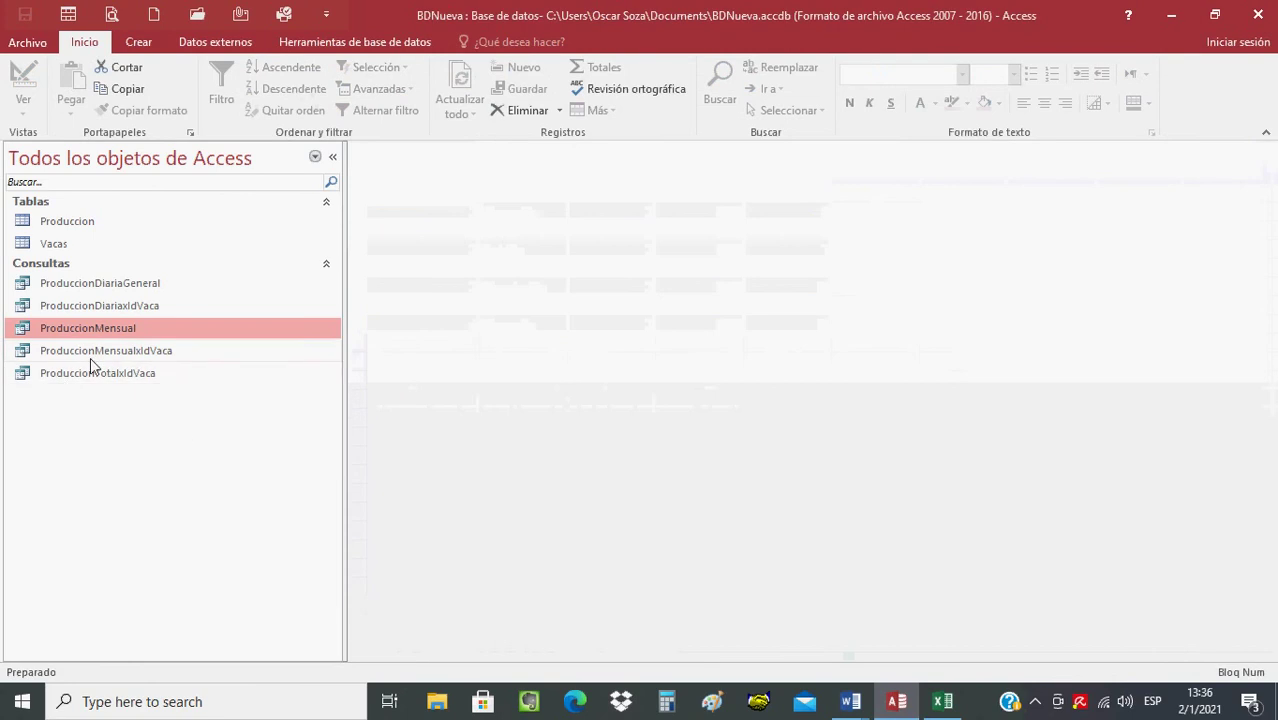
Step: Run the ProduccionMensualxIdVaca query for cow Id 1, month 2 and year 2021
{"action": "left_click", "coordinate": [140, 352]}
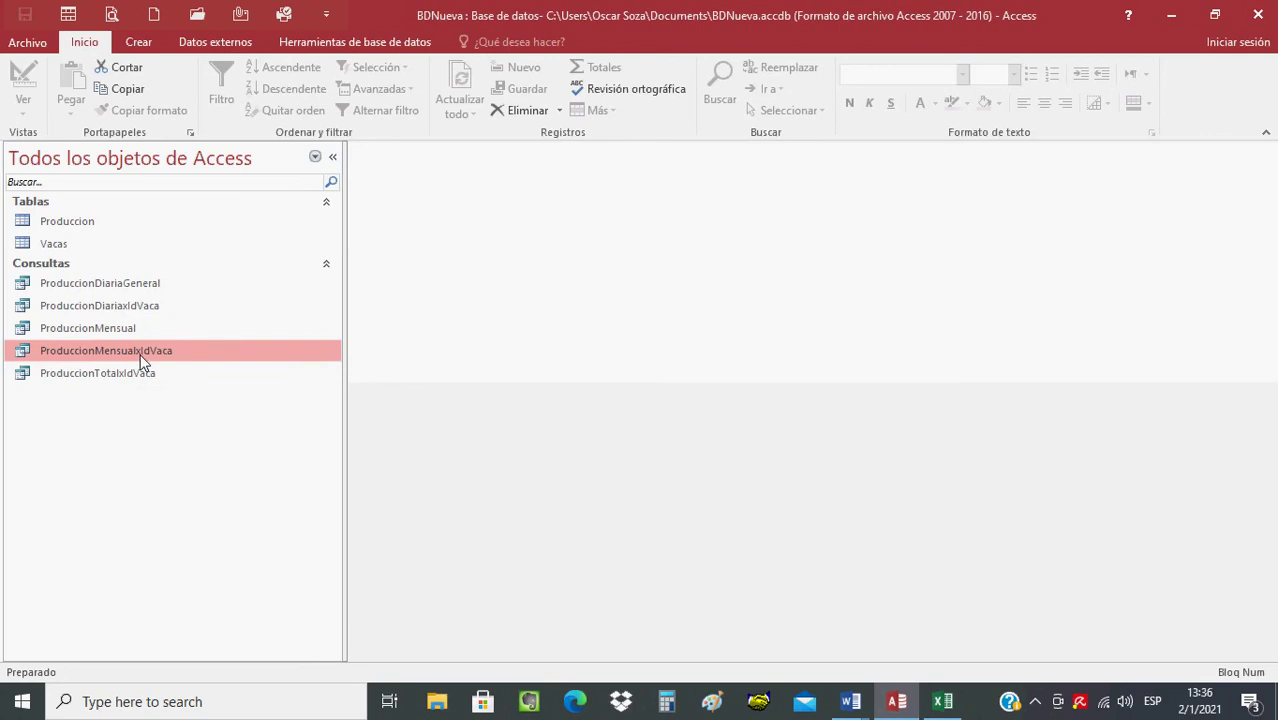
{"action": "double_click", "coordinate": [140, 358]}
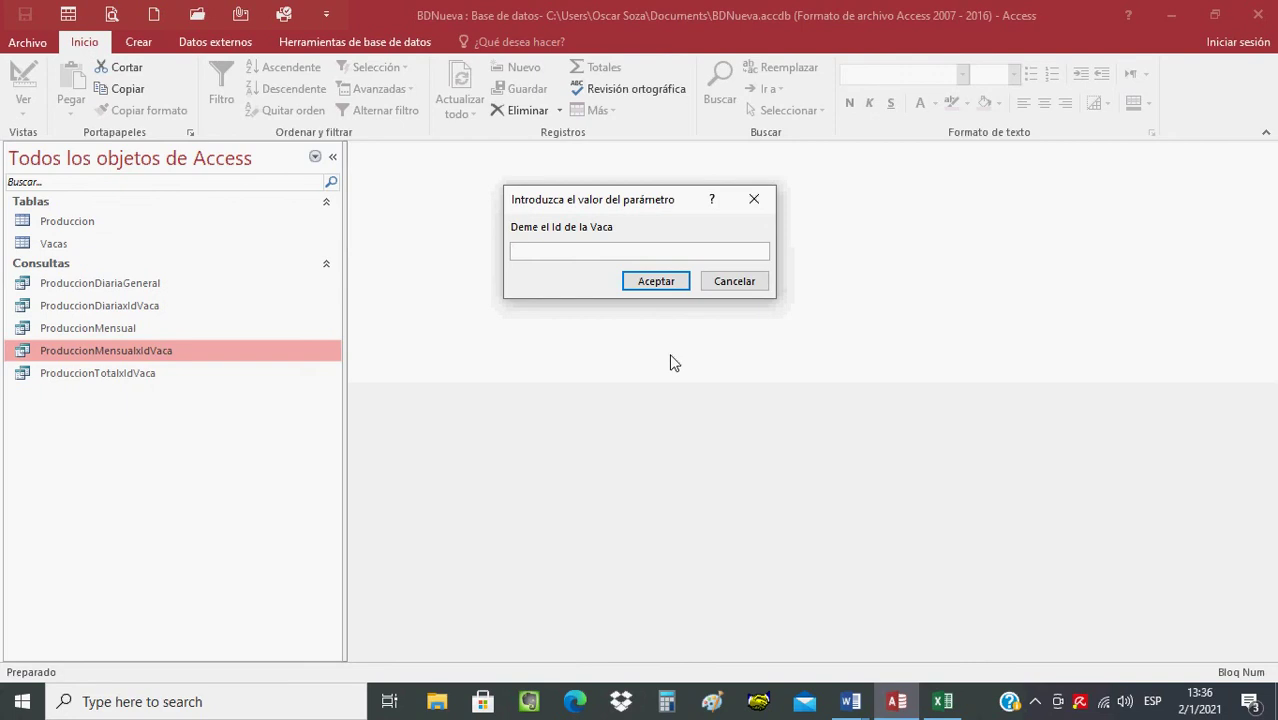
{"action": "type", "text": "1"}
{"action": "key", "text": "Return"}
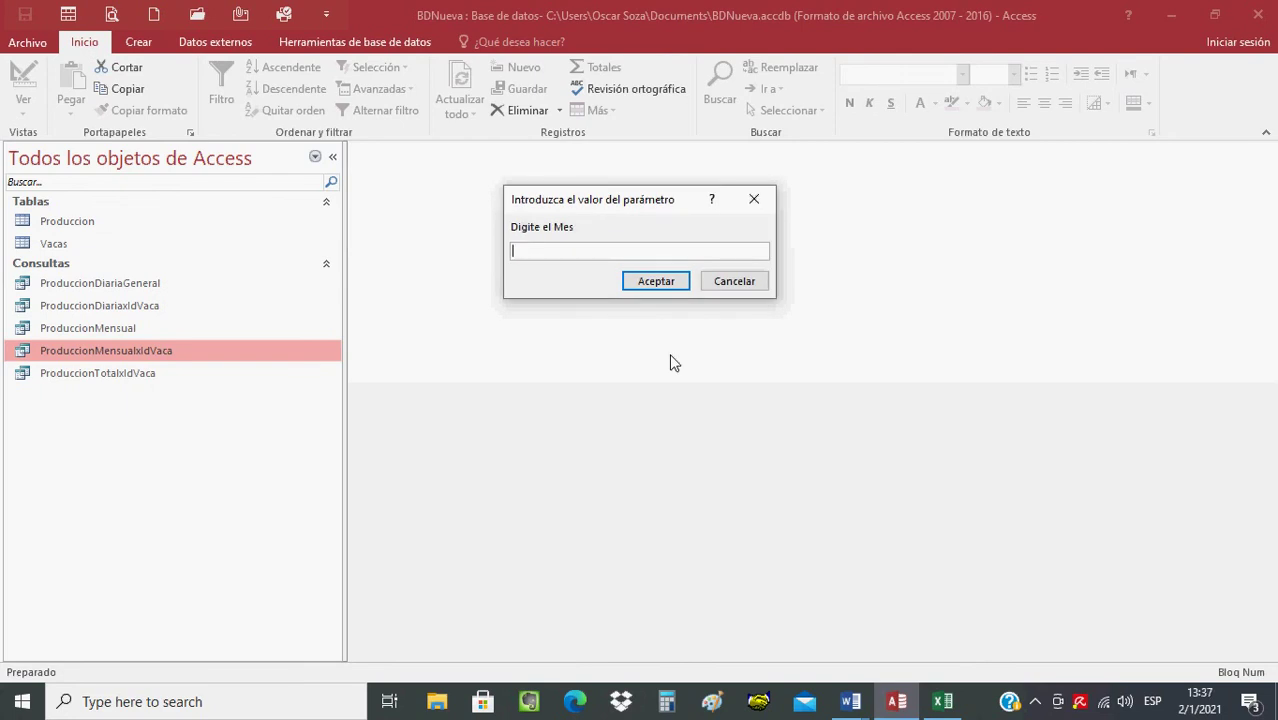
{"action": "type", "text": "1"}
{"action": "key", "text": "Return"}
{"action": "key", "text": "Return"}
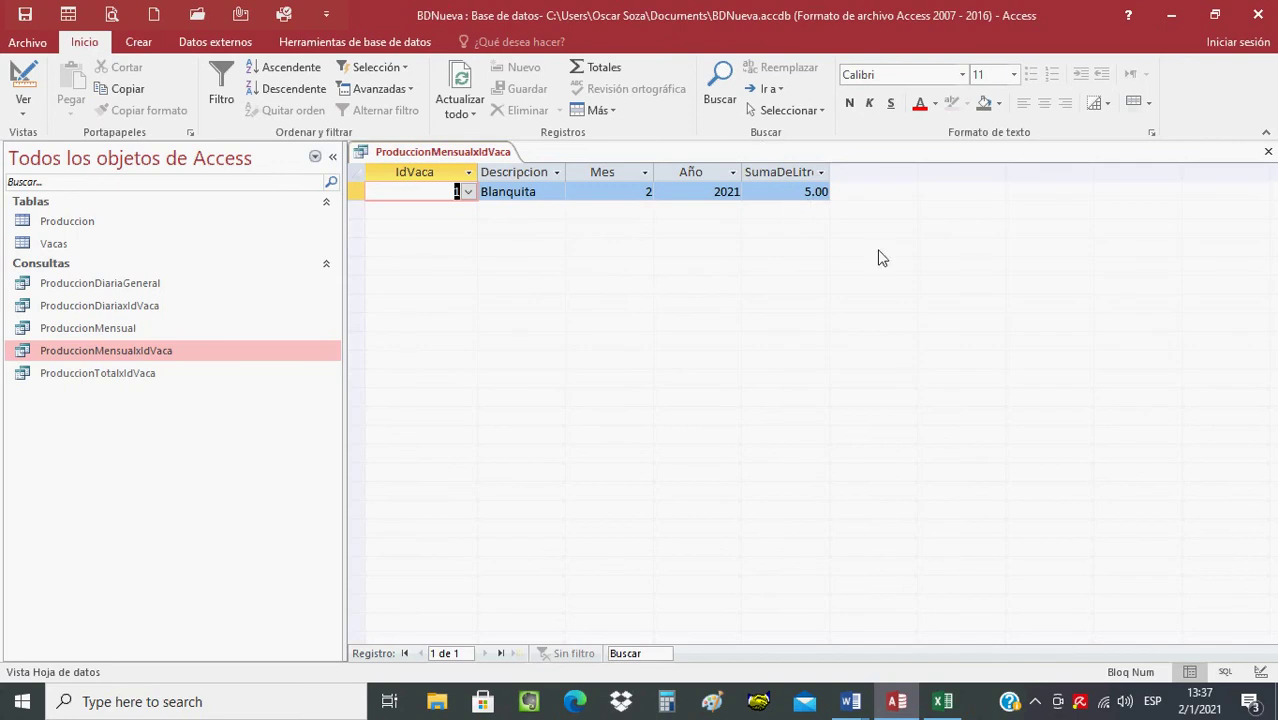
Step: Compare the query result with Blanquita's month 2 litres in the Excel worksheet, and return to Access
{"action": "left_click", "coordinate": [945, 697]}
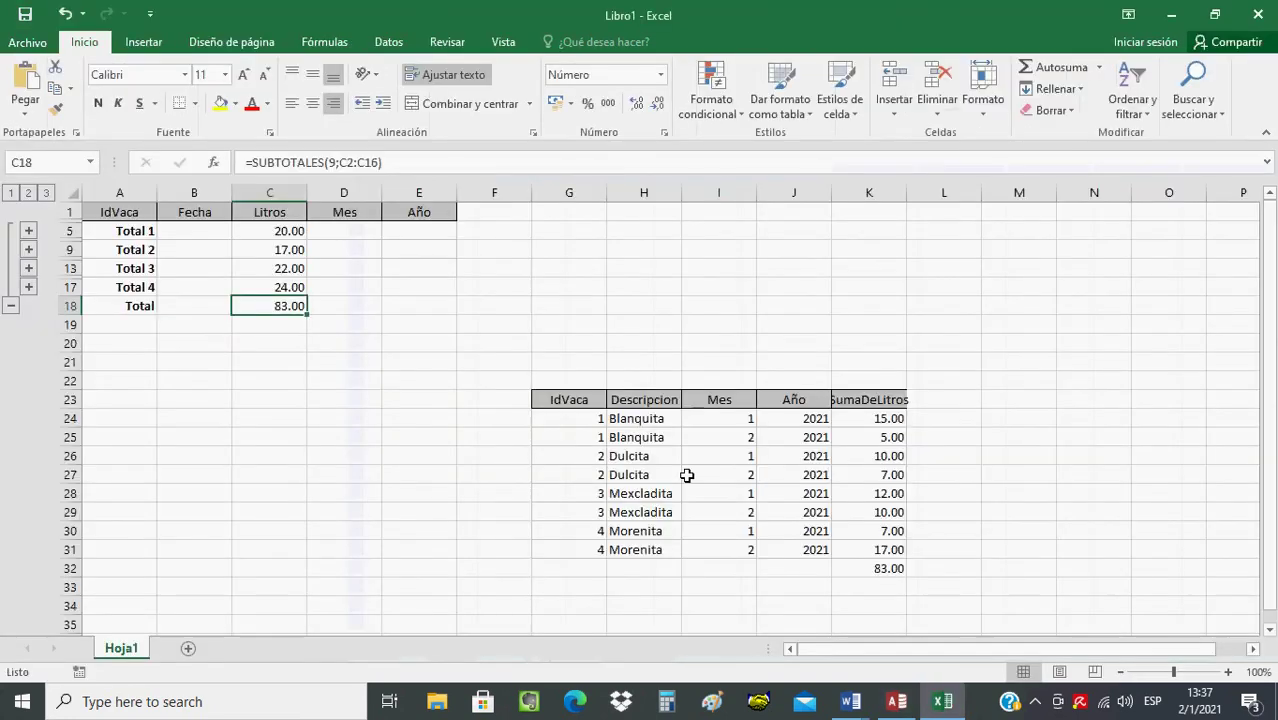
{"action": "left_click", "coordinate": [884, 438]}
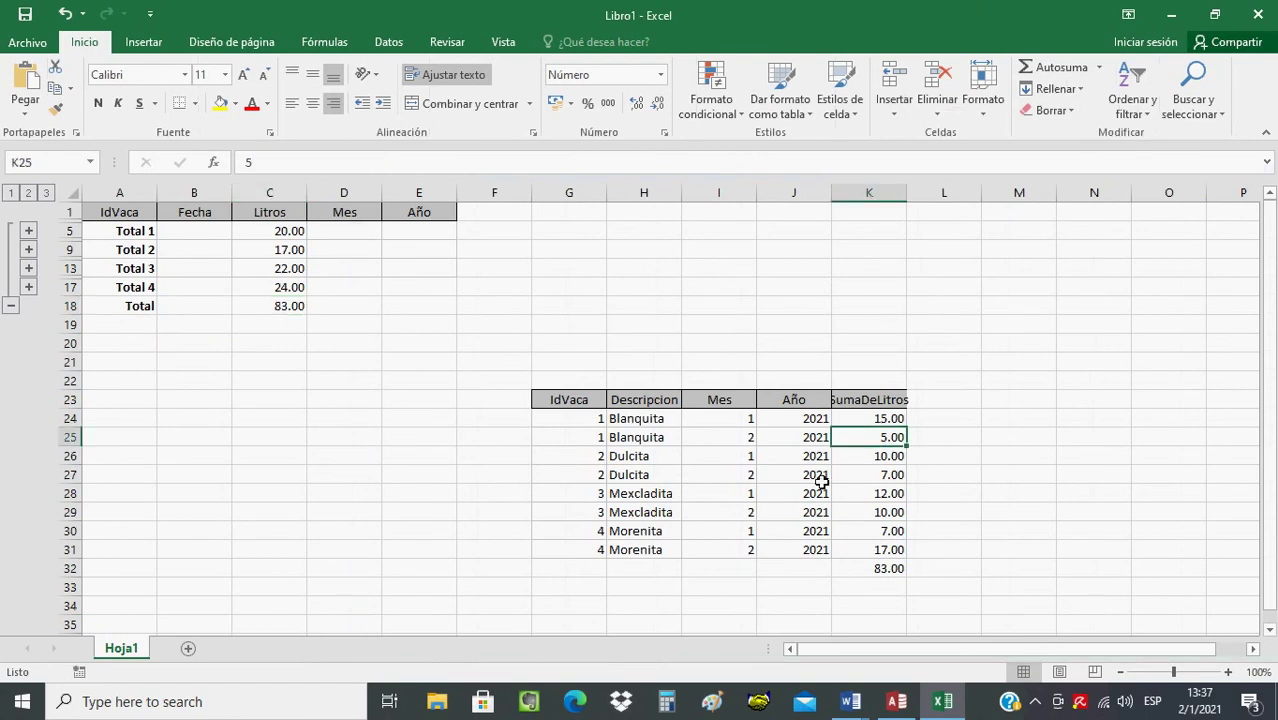
{"action": "left_click", "coordinate": [897, 701]}
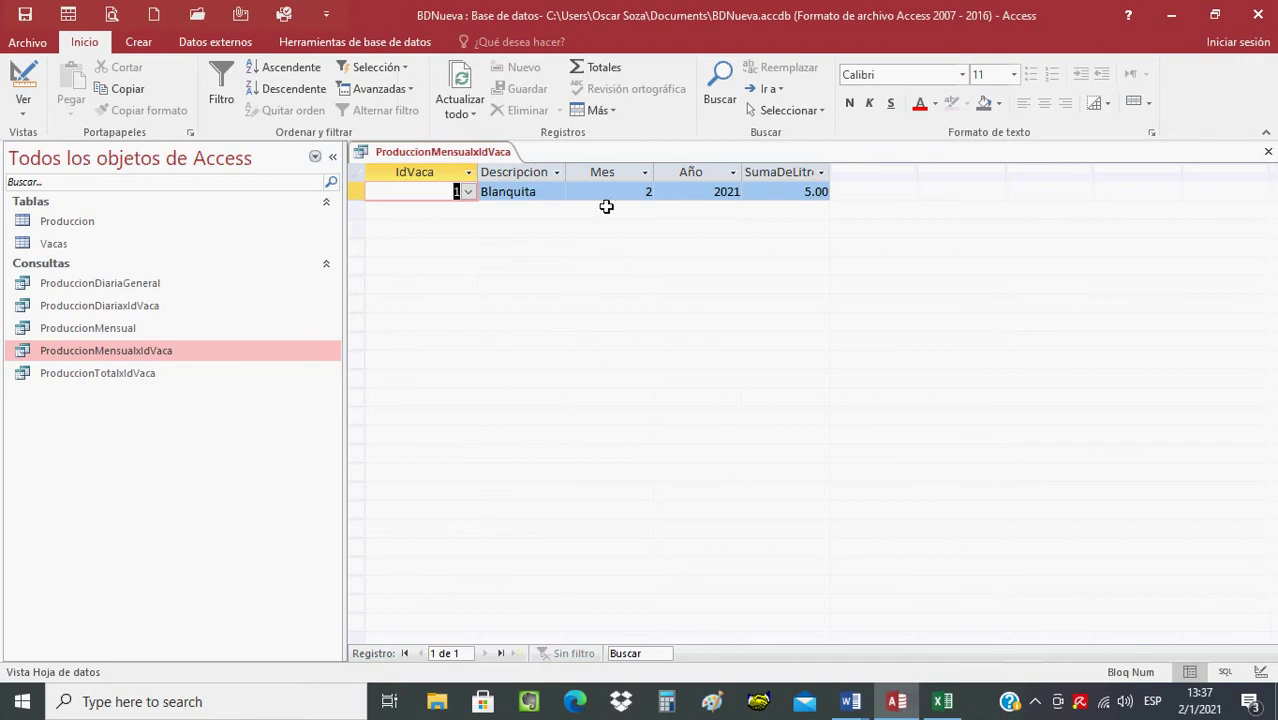
Step: Show ProduccionMensualxIdVaca in Design view and widen the IdVaca, Mes and Año columns to read their parameter criteria
{"action": "left_click", "coordinate": [23, 80]}
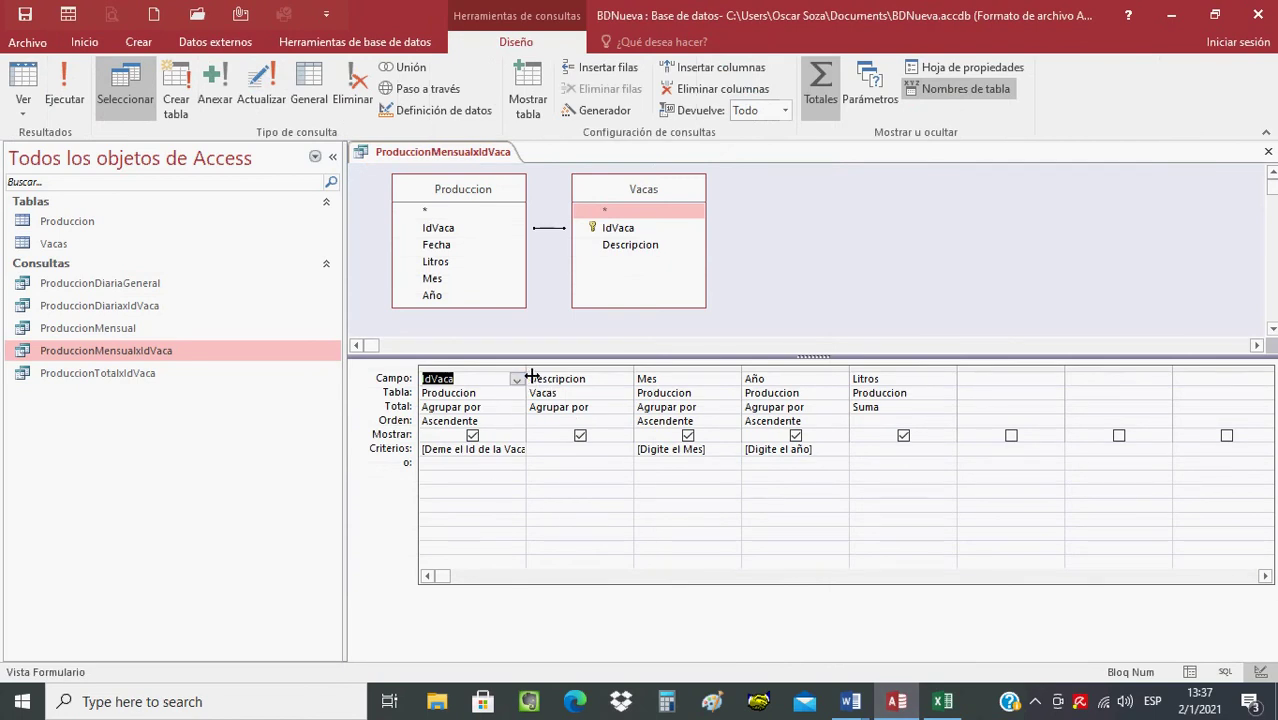
{"action": "left_click_drag", "start_coordinate": [524, 372], "coordinate": [569, 372]}
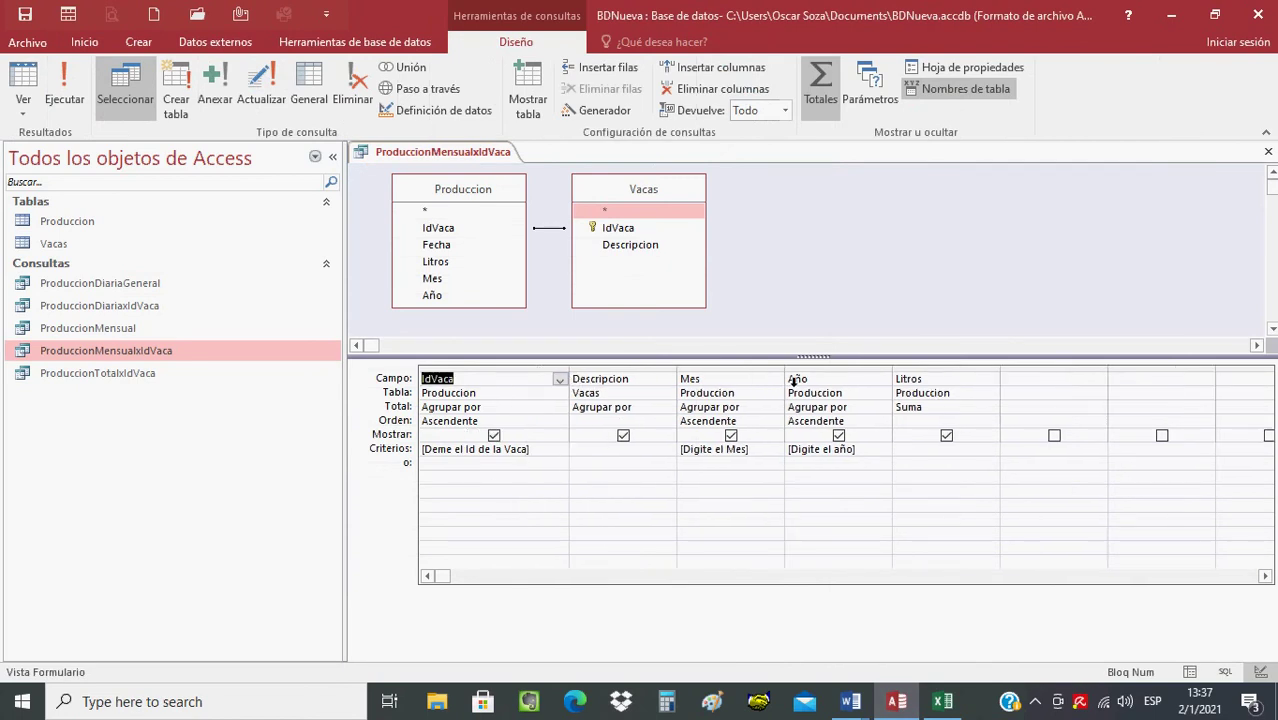
{"action": "left_click_drag", "start_coordinate": [792, 376], "coordinate": [817, 376]}
{"action": "left_click_drag", "start_coordinate": [930, 376], "coordinate": [934, 371]}
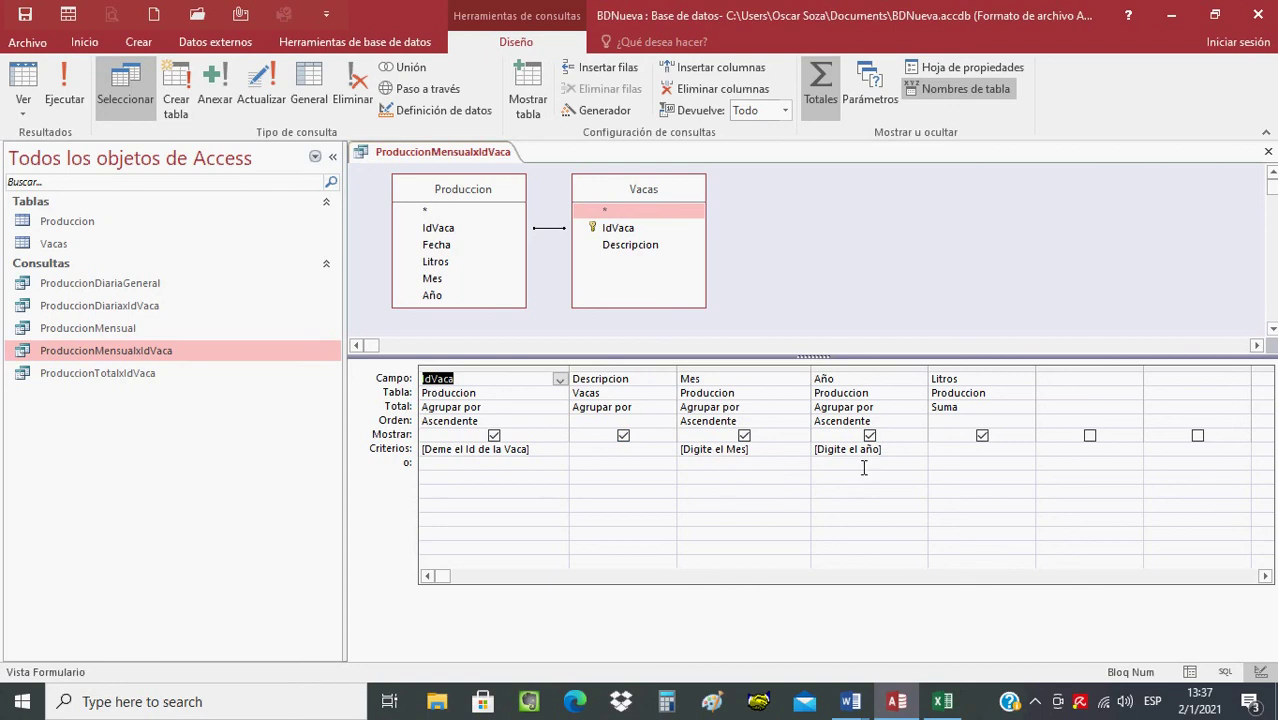
Step: Copy the SQL statement of ProduccionMensualxIdVaca and paste it below the first statement in the Word document
{"action": "left_click", "coordinate": [28, 115]}
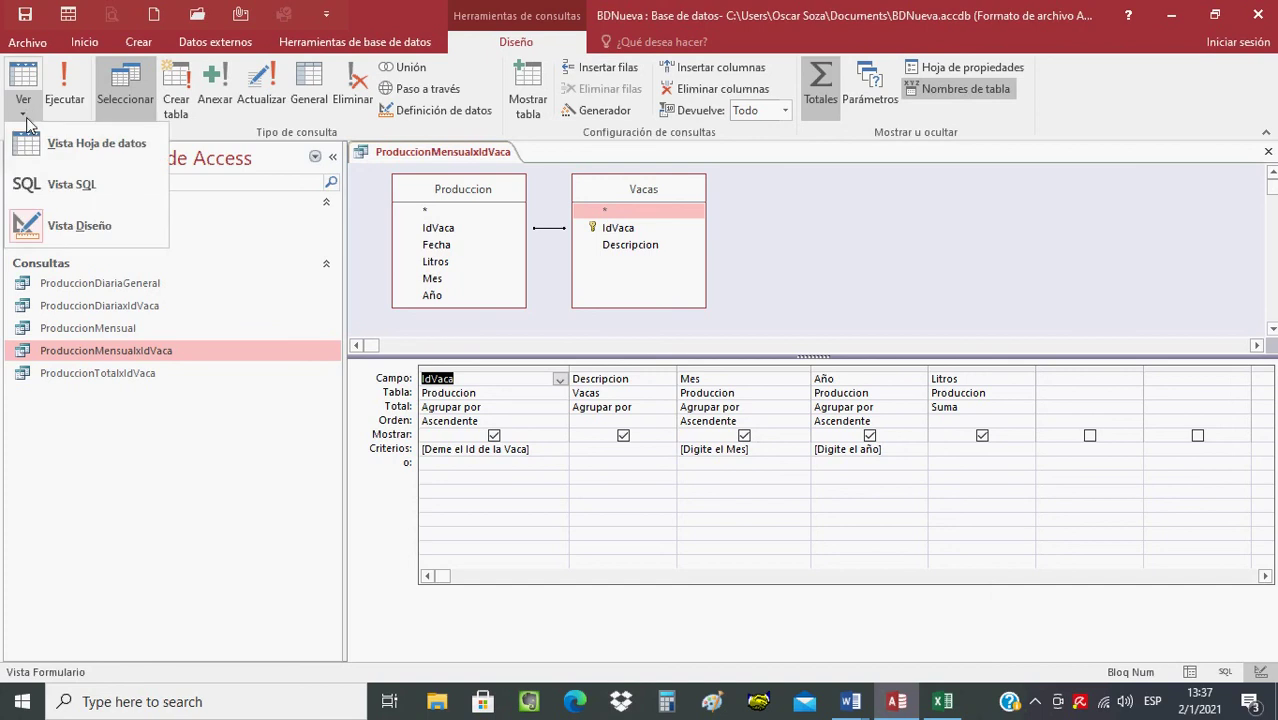
{"action": "left_click", "coordinate": [57, 193]}
{"action": "key", "text": "ctrl+c"}
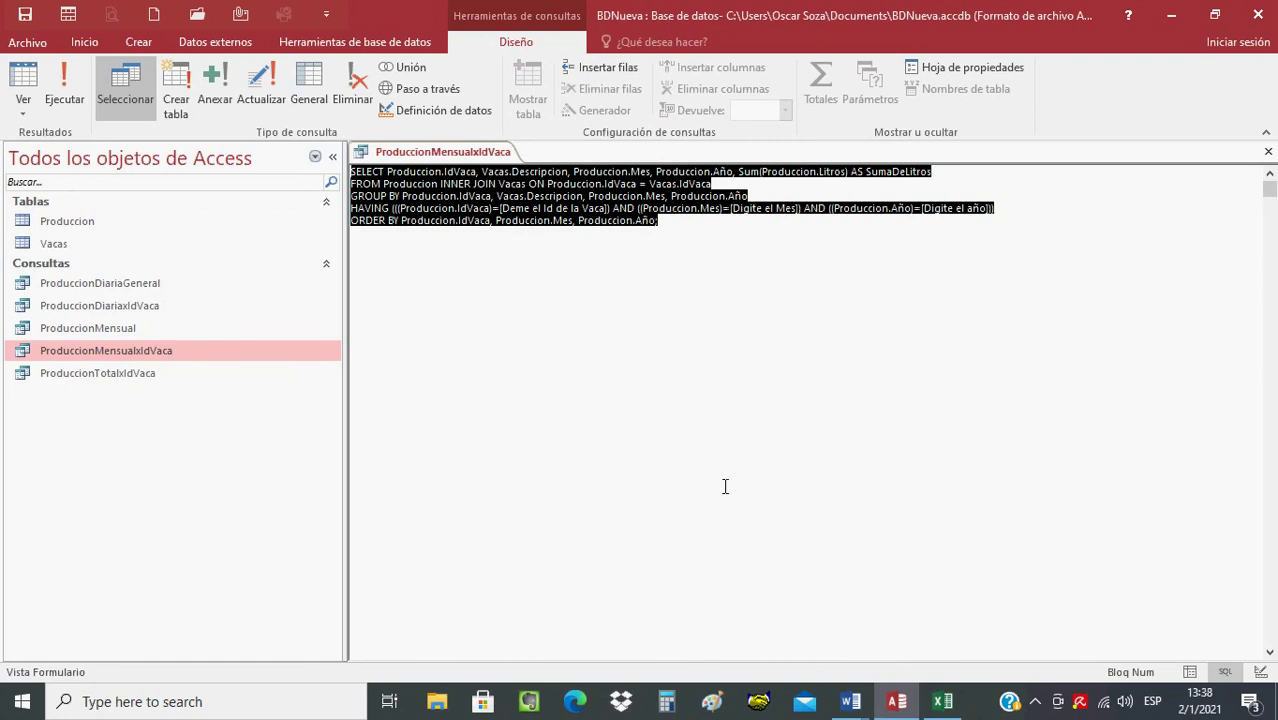
{"action": "left_click", "coordinate": [850, 701]}
{"action": "left_click", "coordinate": [755, 648]}
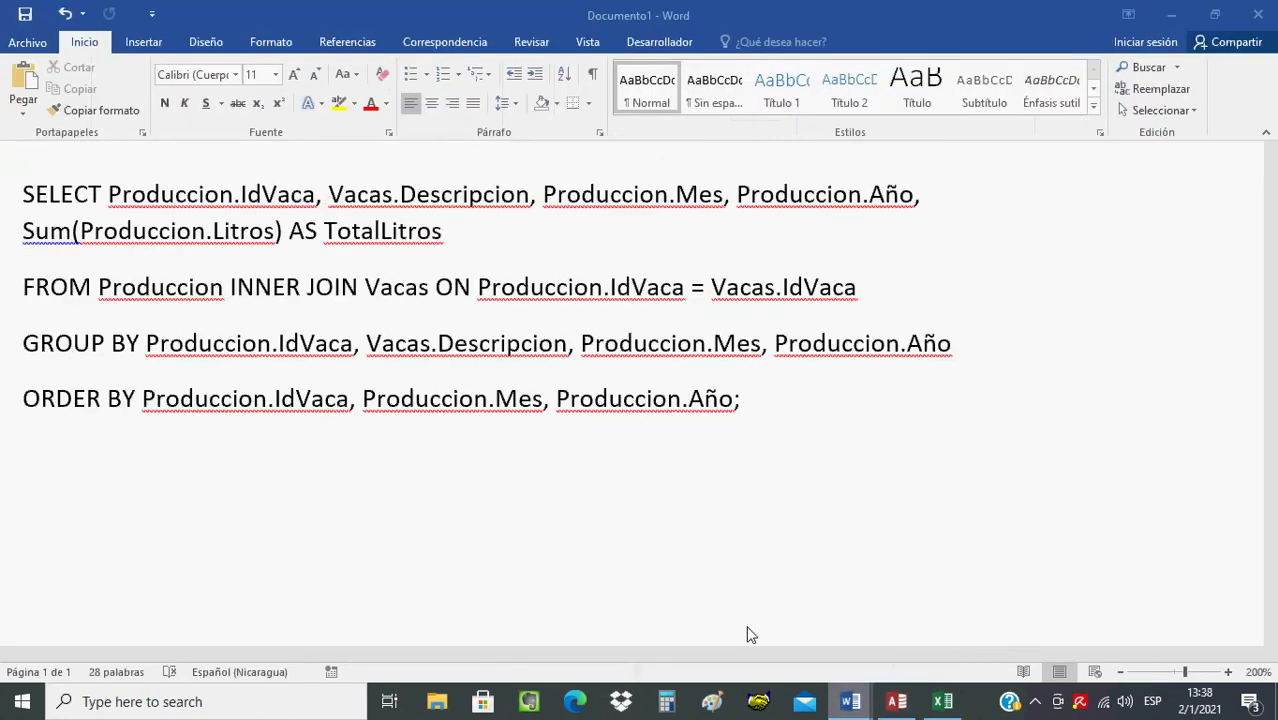
{"action": "scroll", "coordinate": [747, 633], "scroll_direction": "down", "scroll_amount": 1}
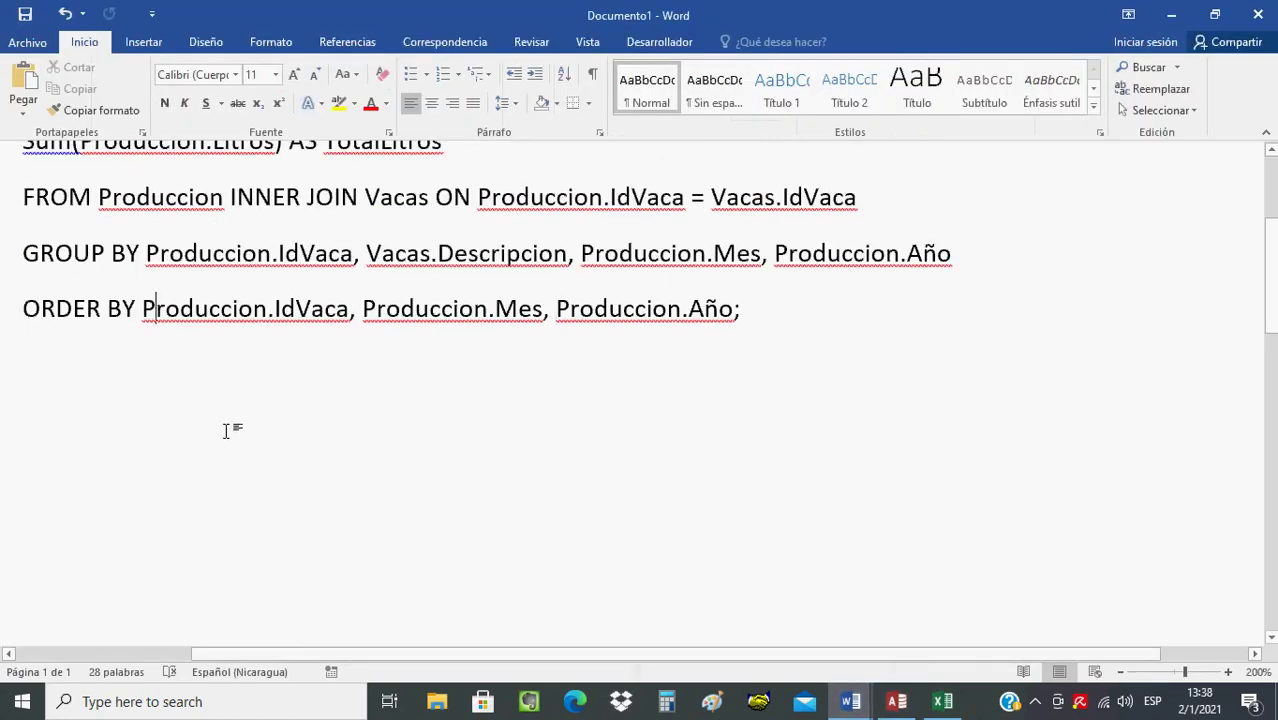
{"action": "left_click", "coordinate": [791, 348]}
{"action": "key", "text": "Return"}
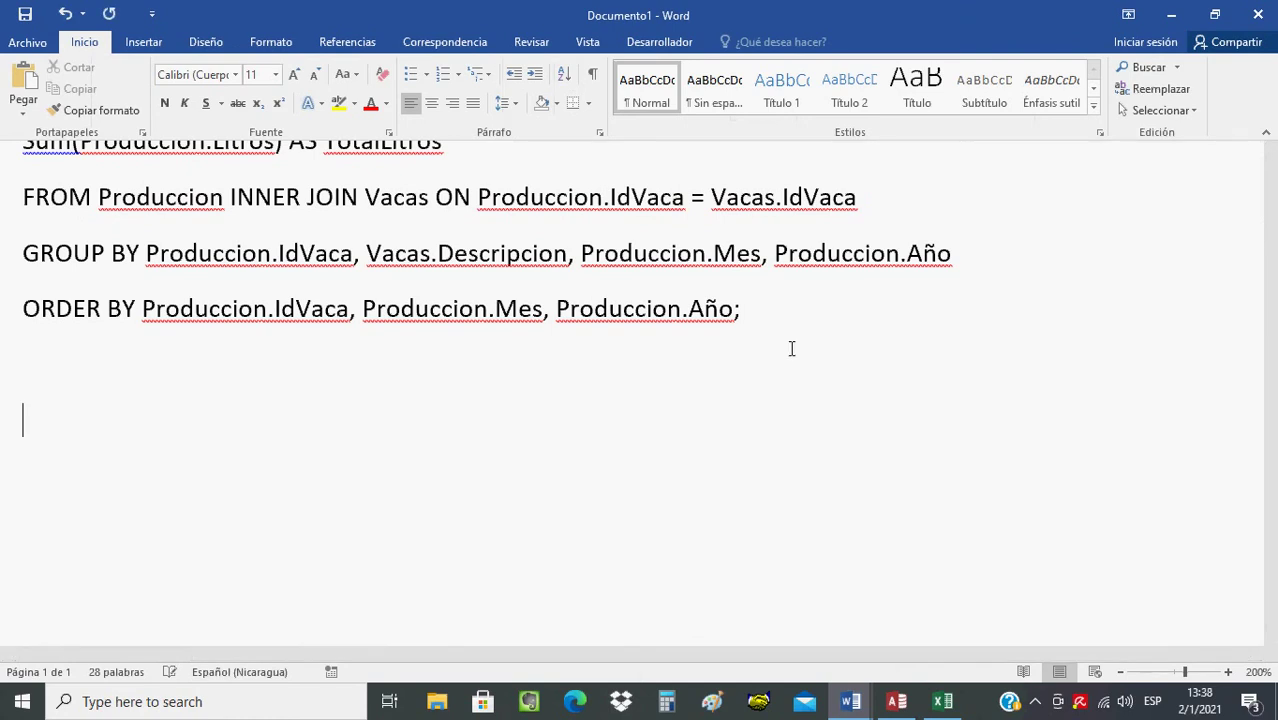
{"action": "key", "text": "ctrl+v"}
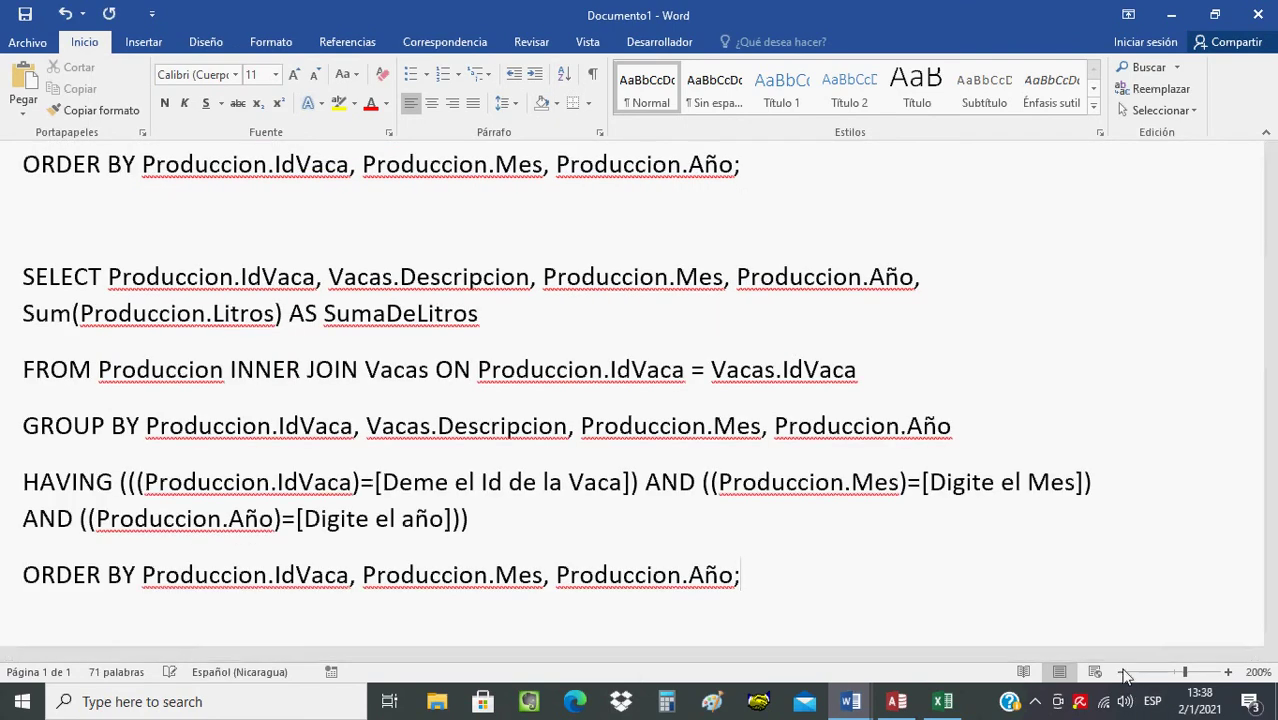
Step: Zoom the Word document out to 140% and rename the second statement's alias SumaDeLitros to Suma_Litros
{"action": "left_click", "coordinate": [1121, 672]}
{"action": "left_click", "coordinate": [1121, 672]}
{"action": "left_click", "coordinate": [1121, 672]}
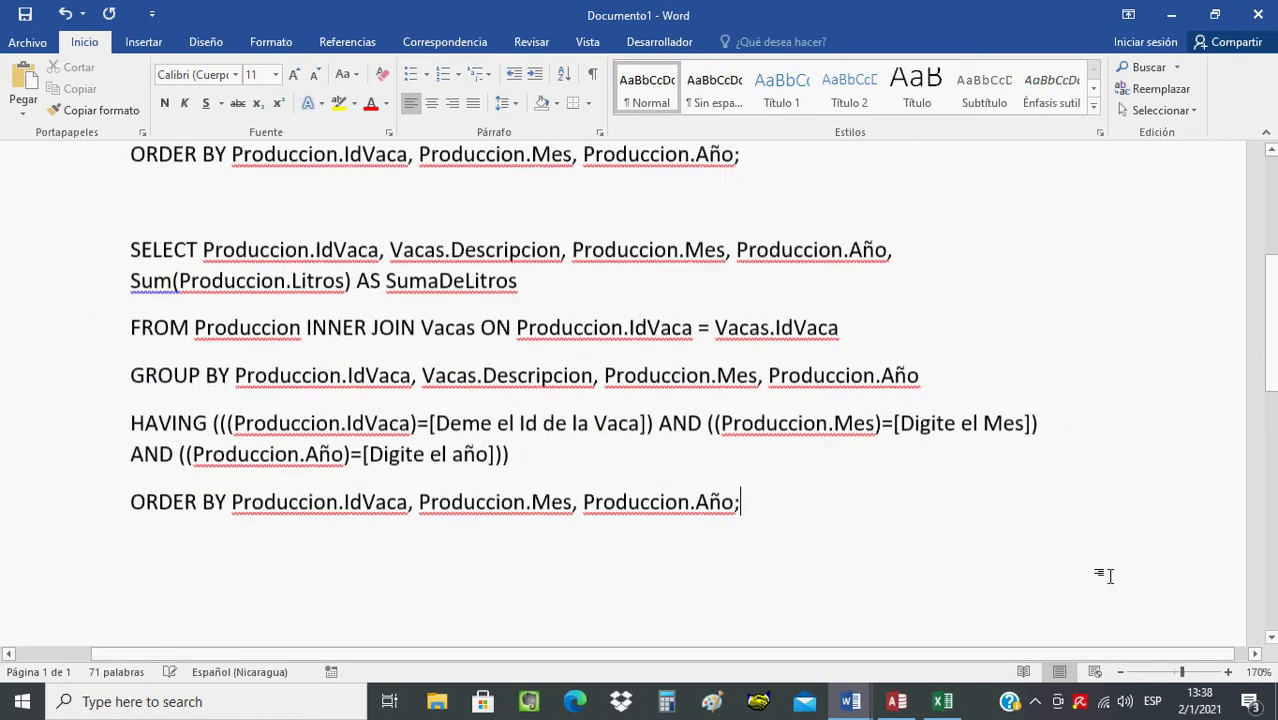
{"action": "scroll", "coordinate": [1108, 575], "scroll_direction": "up", "scroll_amount": 3}
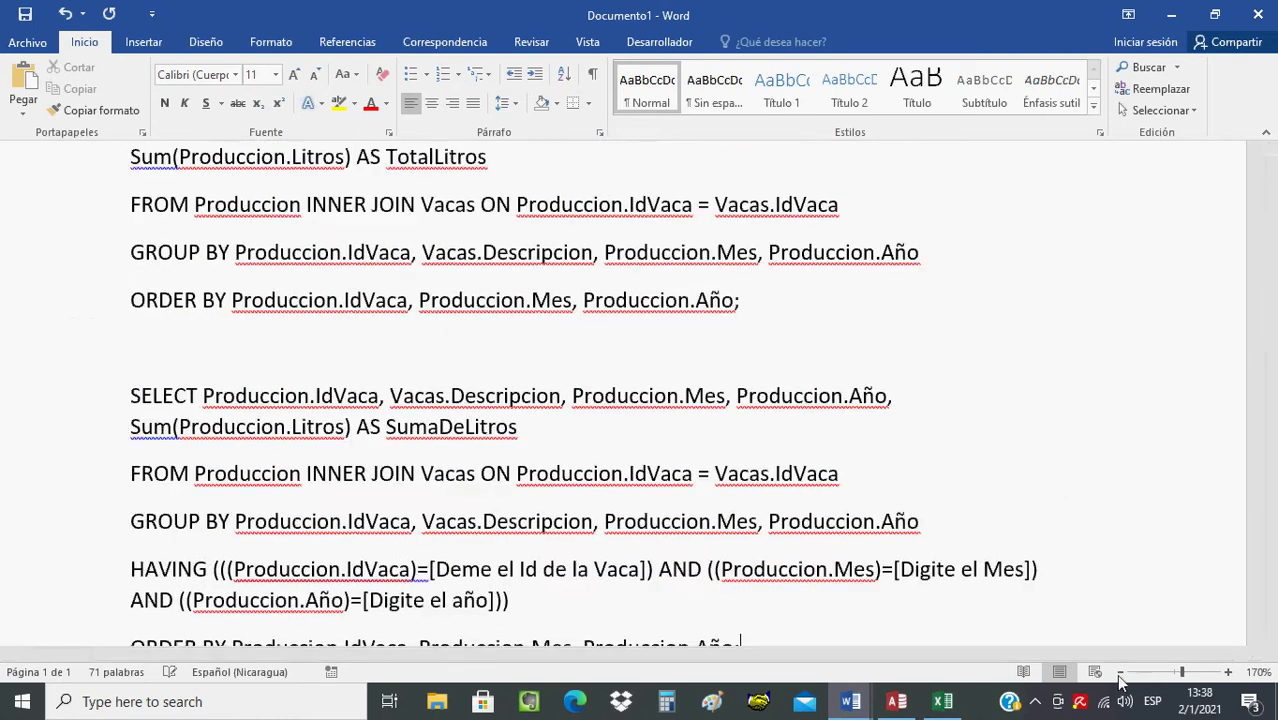
{"action": "left_click", "coordinate": [1121, 674]}
{"action": "left_click", "coordinate": [1121, 674]}
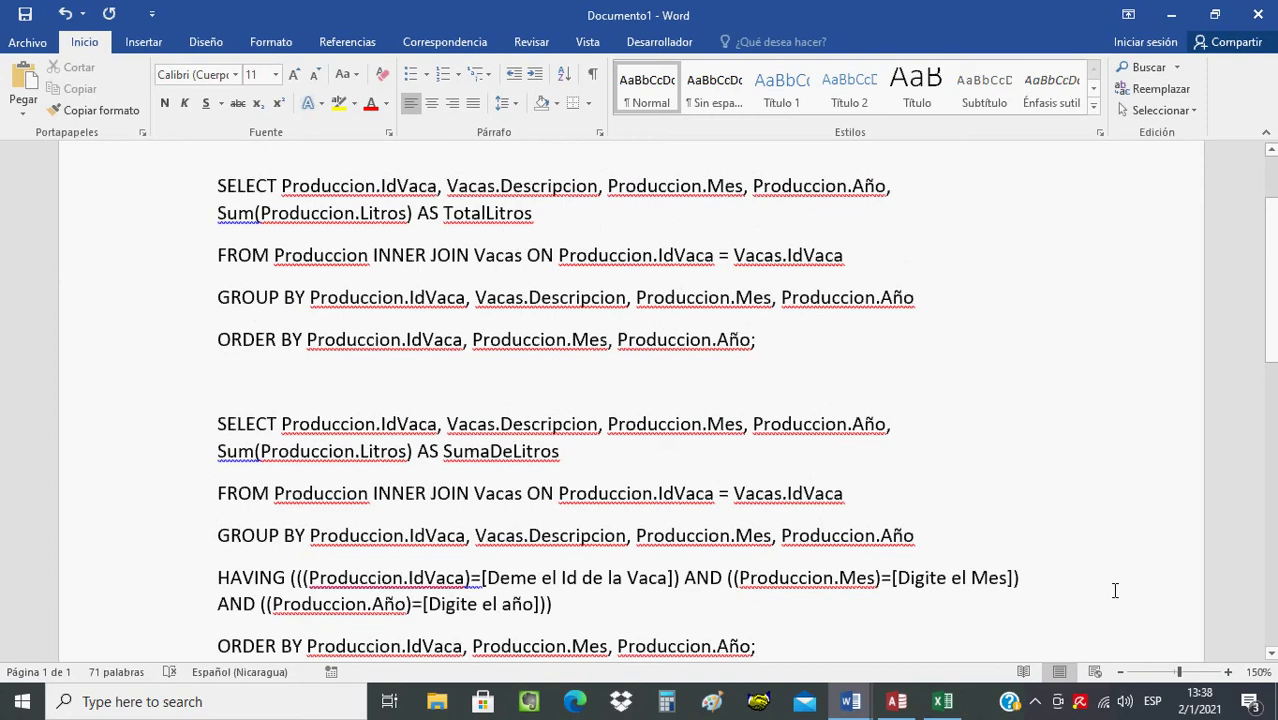
{"action": "left_click", "coordinate": [1121, 672]}
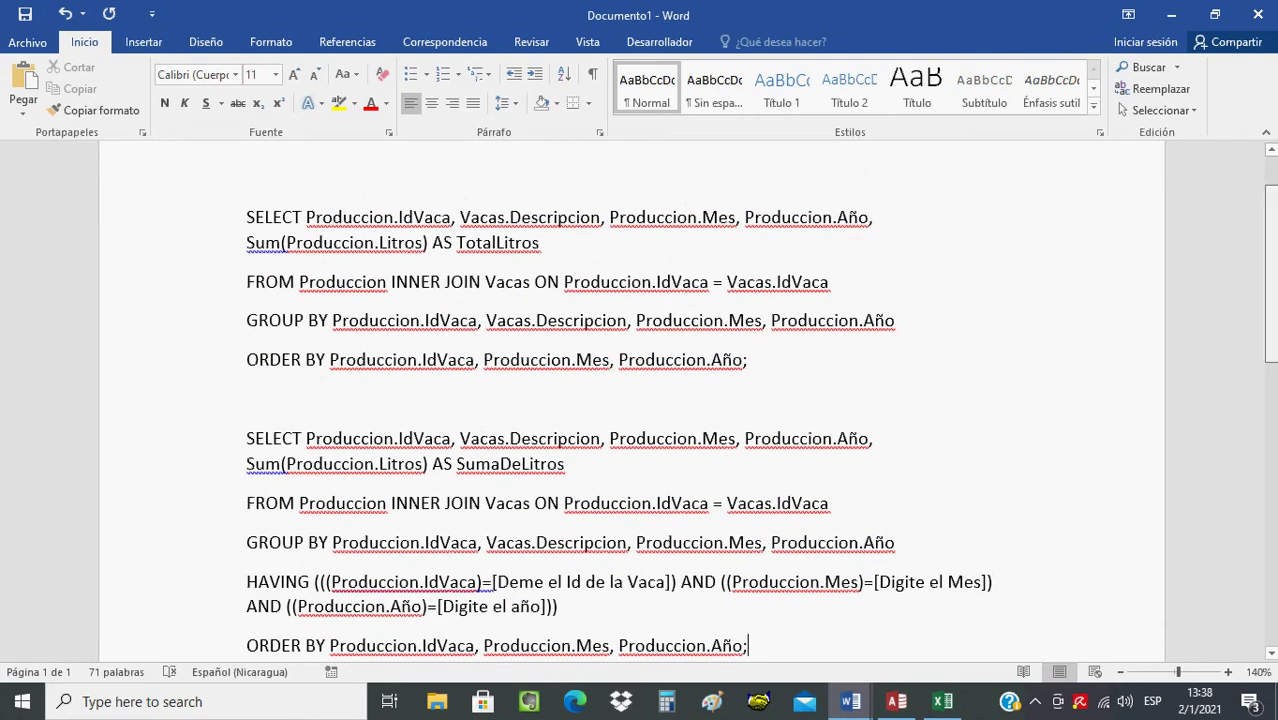
{"action": "scroll", "coordinate": [928, 567], "scroll_direction": "down", "scroll_amount": 1}
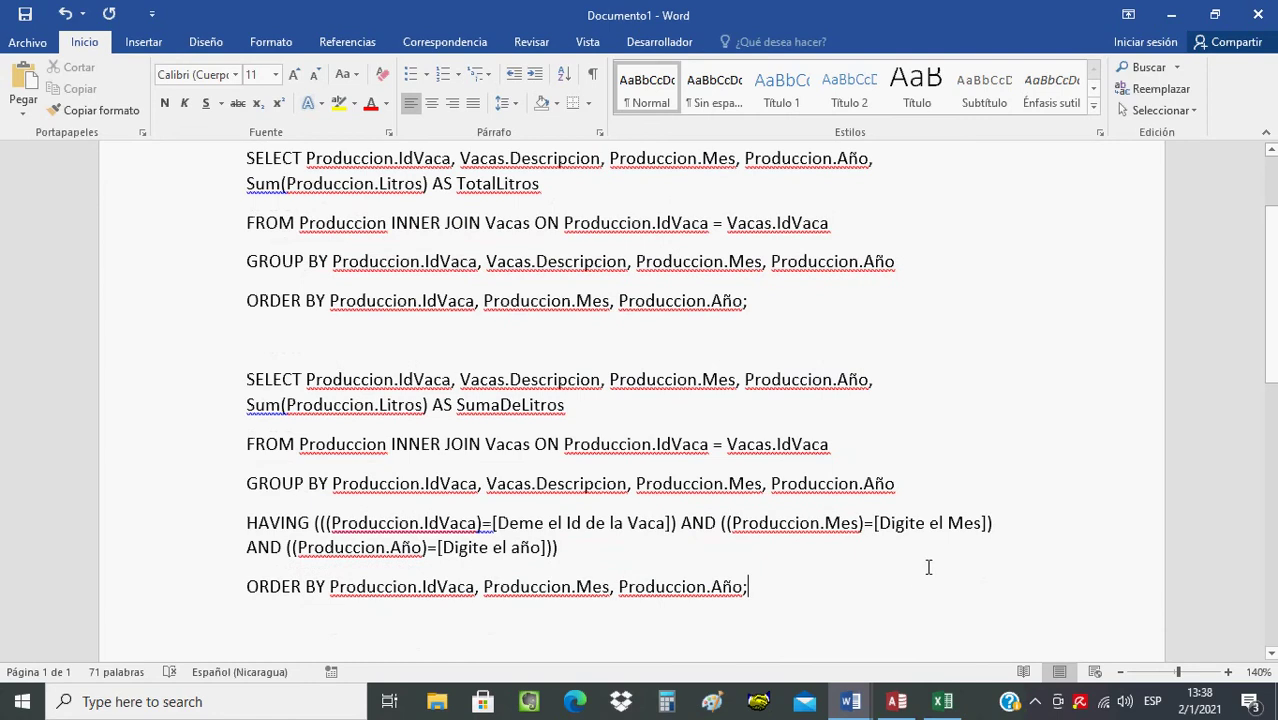
{"action": "left_click", "coordinate": [502, 409]}
{"action": "type", "text": "_"}
{"action": "key", "text": "Delete"}
{"action": "key", "text": "Delete"}
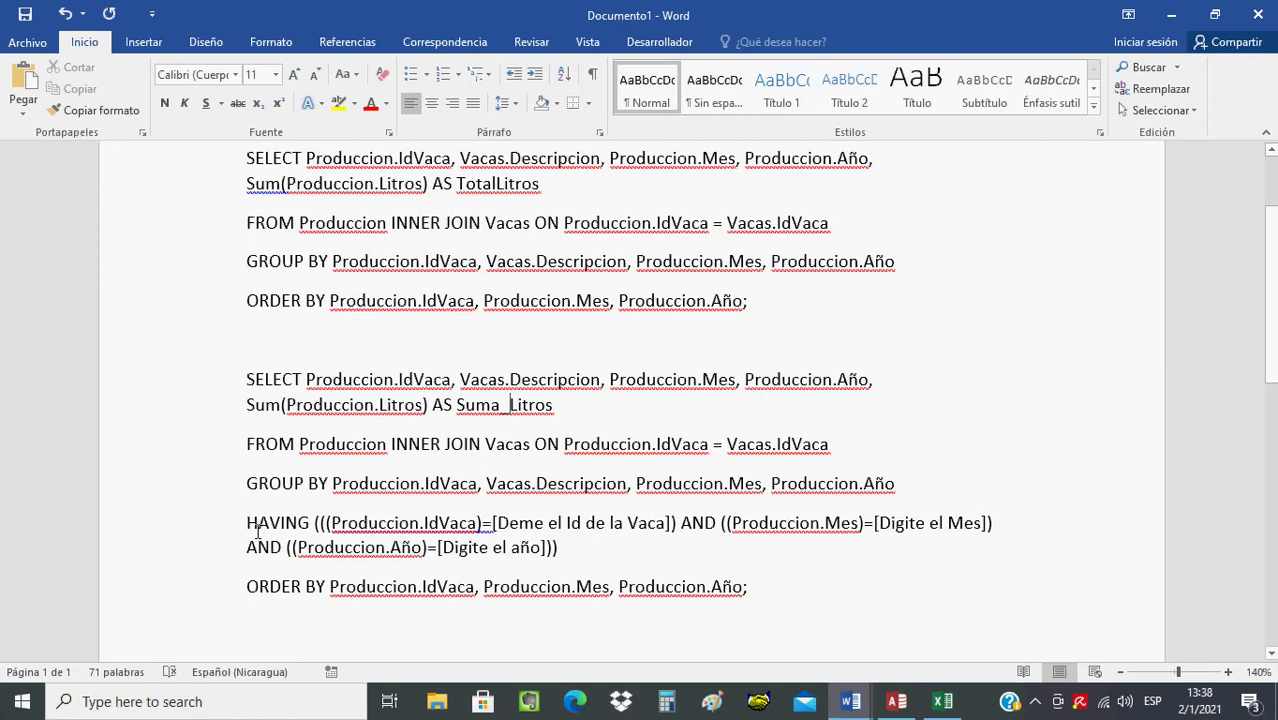
Step: Highlight HAVING in the second Word statement to examine its parameter conditions, and switch back to Access
{"action": "left_click_drag", "start_coordinate": [258, 532], "coordinate": [316, 532]}
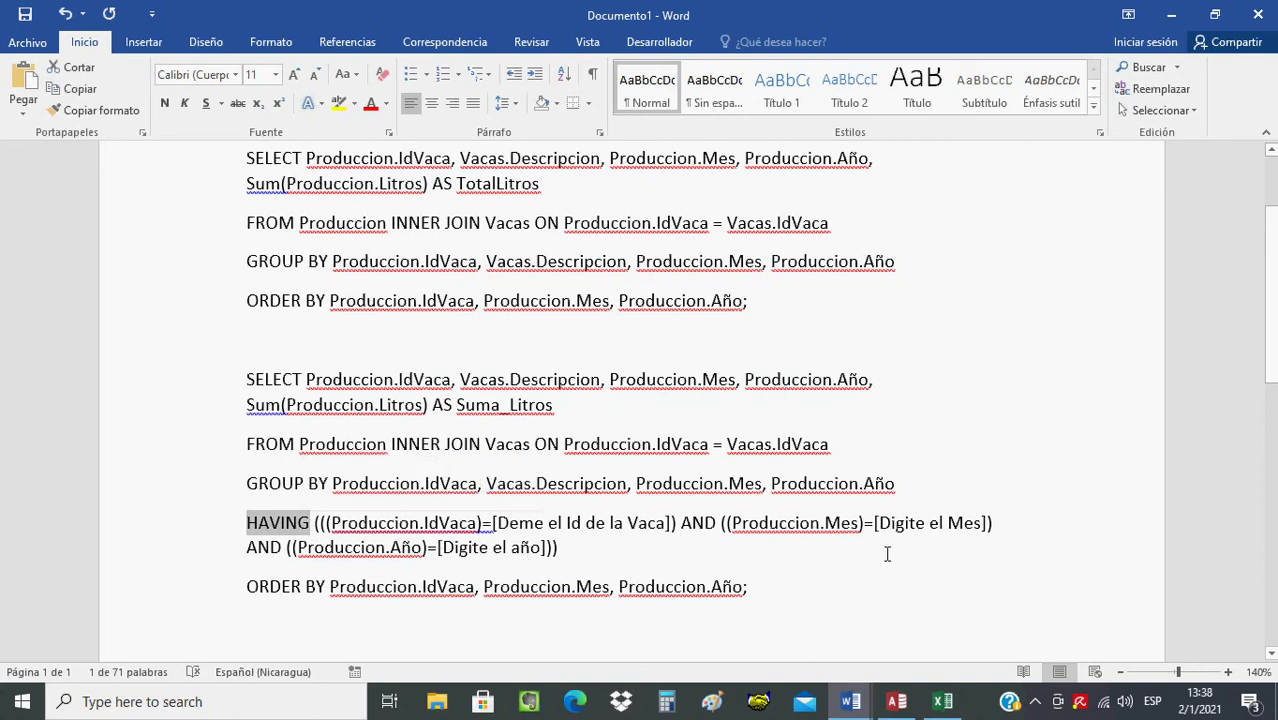
{"action": "left_click", "coordinate": [615, 570]}
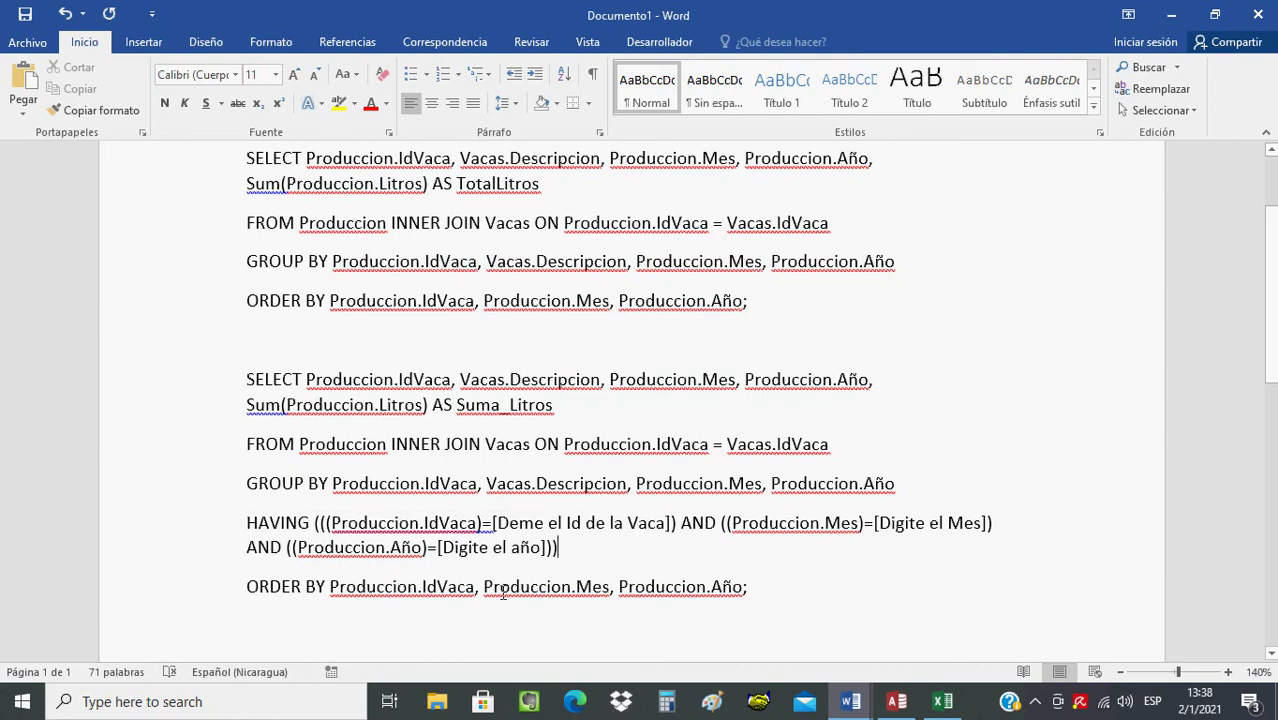
{"action": "left_click", "coordinate": [905, 706]}
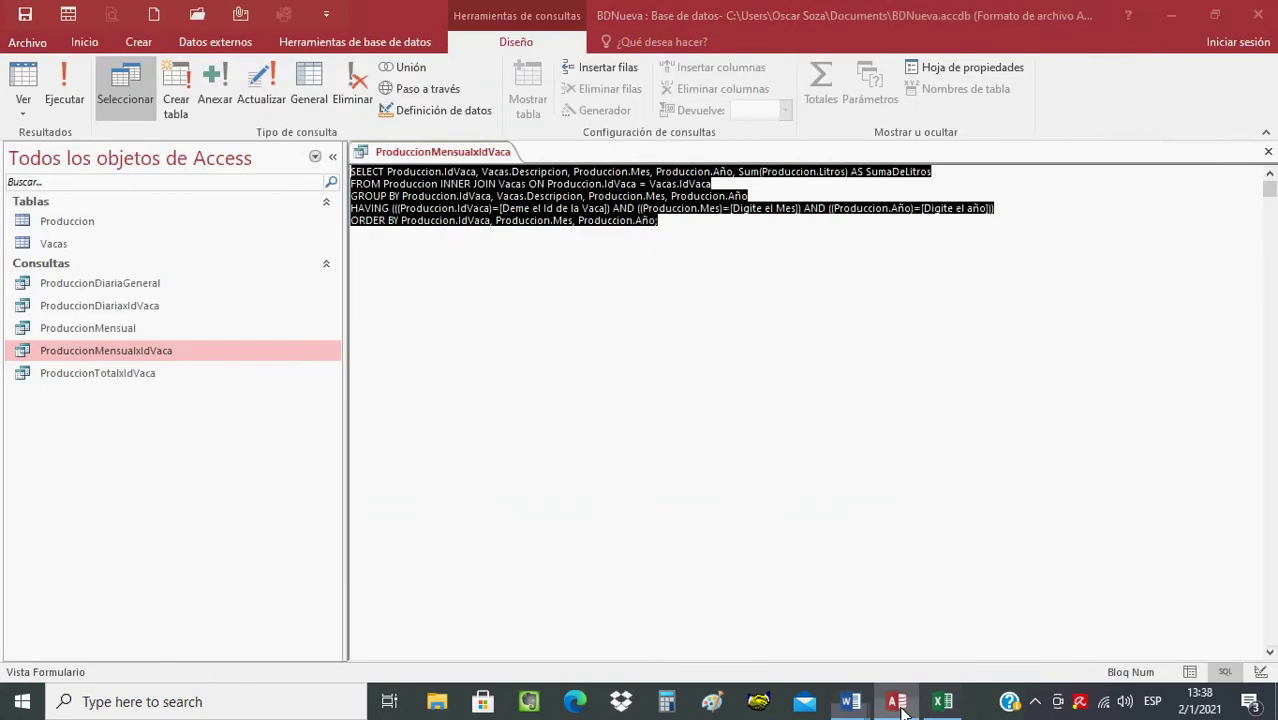
Step: Run ProduccionMensualxIdVaca again from its SQL for cow Id 1, month 2 and year 2021, and close the query
{"action": "left_click", "coordinate": [24, 82]}
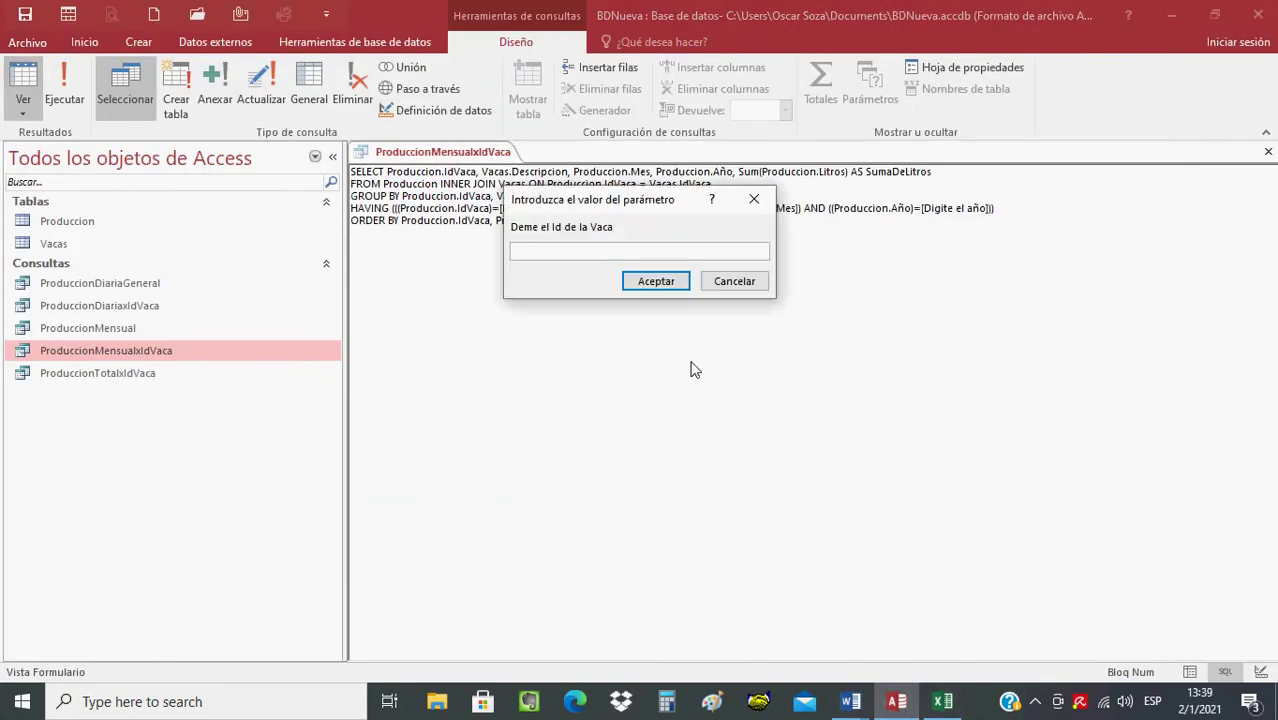
{"action": "type", "text": "1"}
{"action": "key", "text": "Return"}
{"action": "type", "text": "1"}
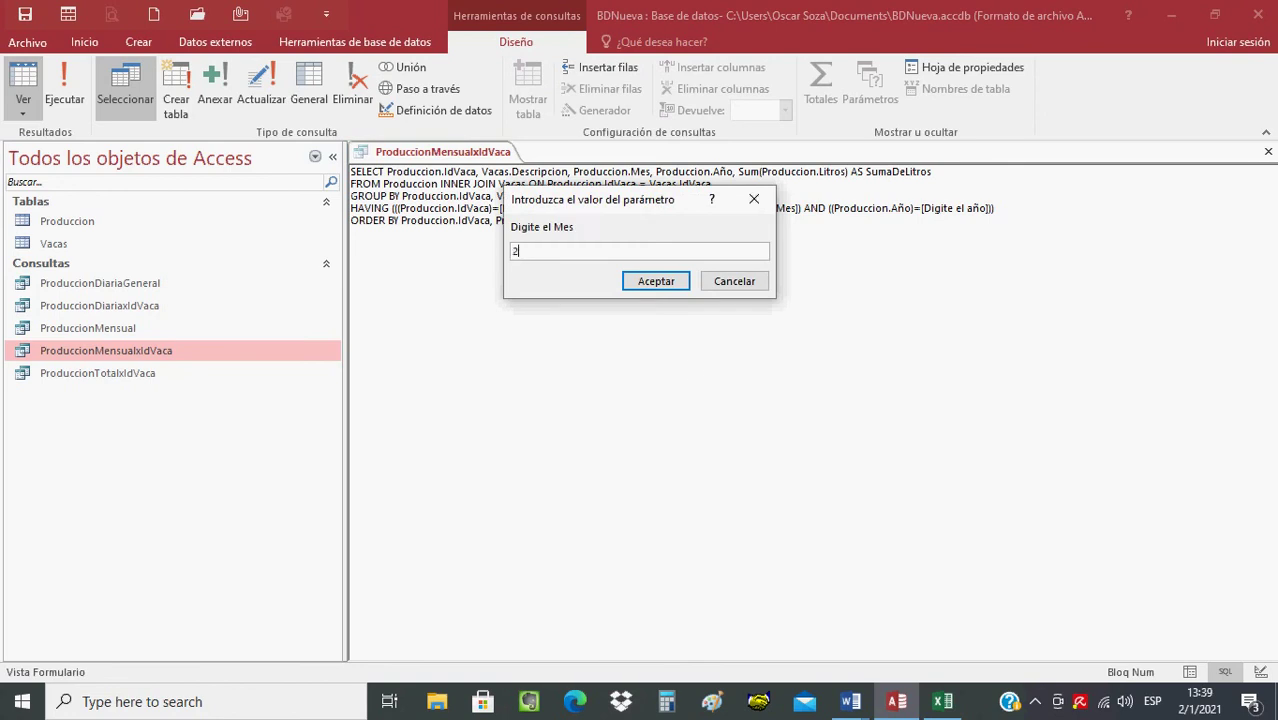
{"action": "key", "text": "Return"}
{"action": "type", "text": "2021"}
{"action": "key", "text": "Return"}
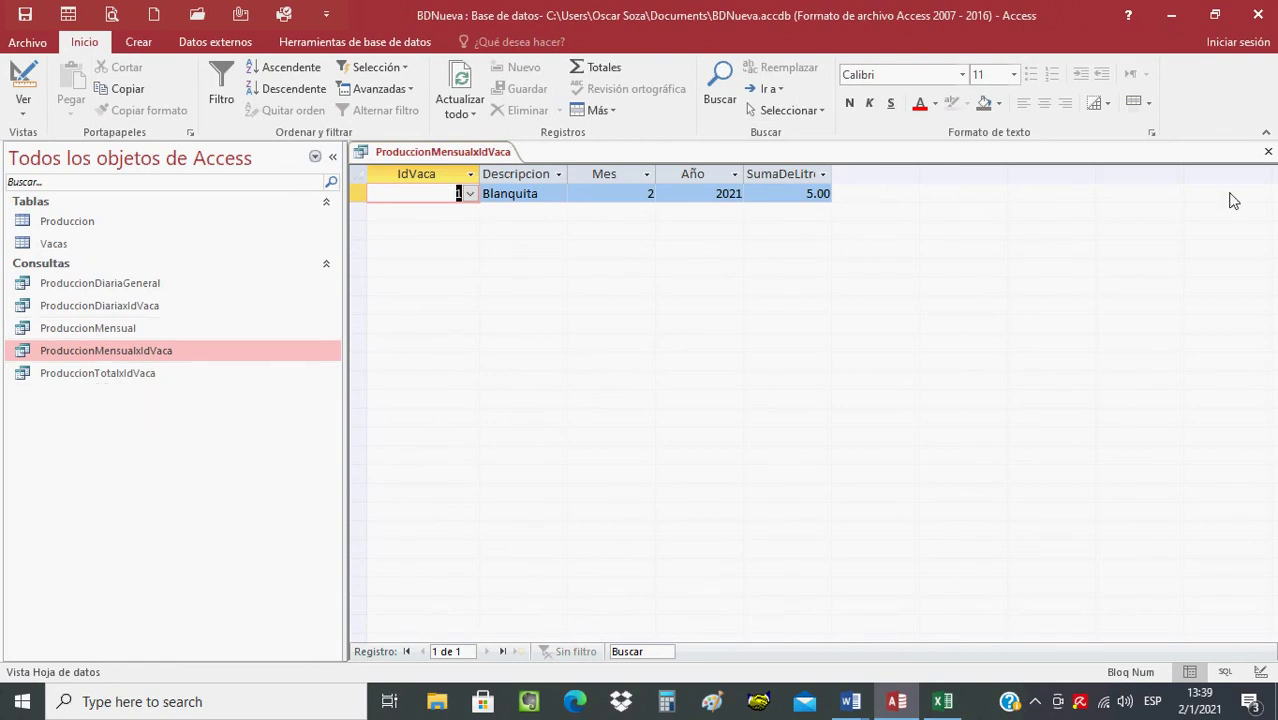
{"action": "left_click", "coordinate": [1268, 151]}
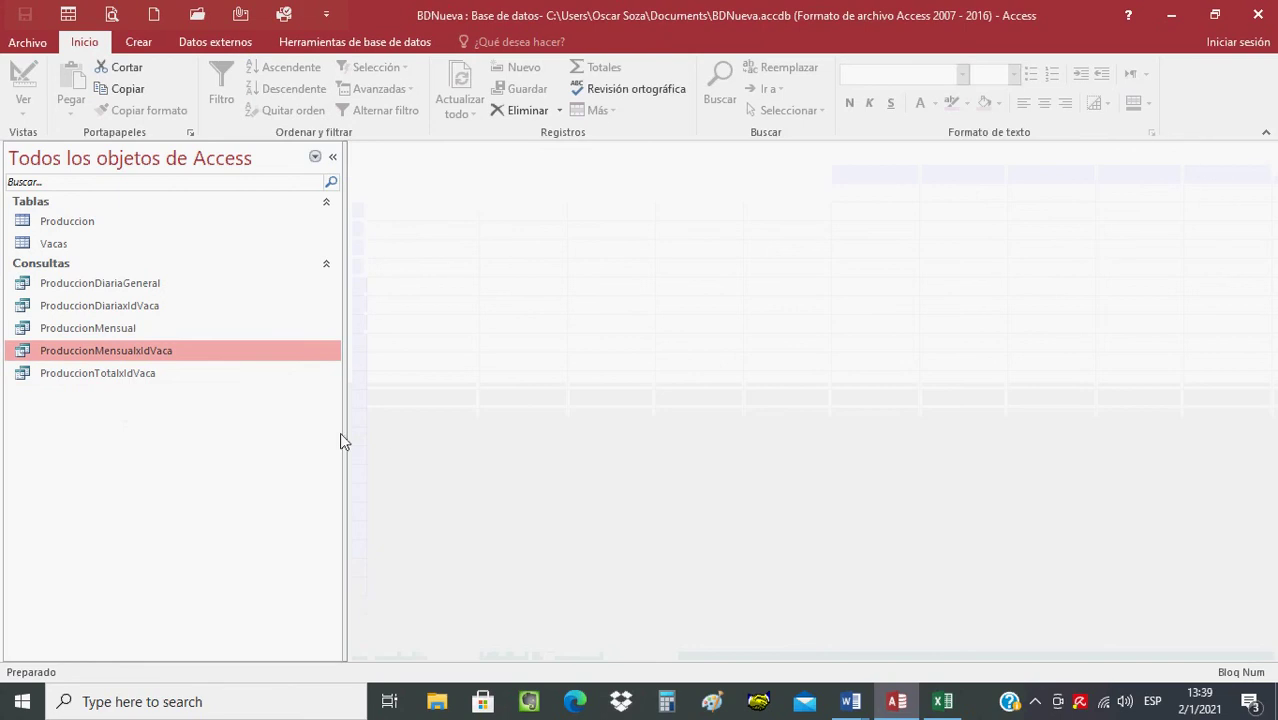
Step: Run the ProduccionTotalxIdVaca query for cow Id 1
{"action": "left_click", "coordinate": [100, 373]}
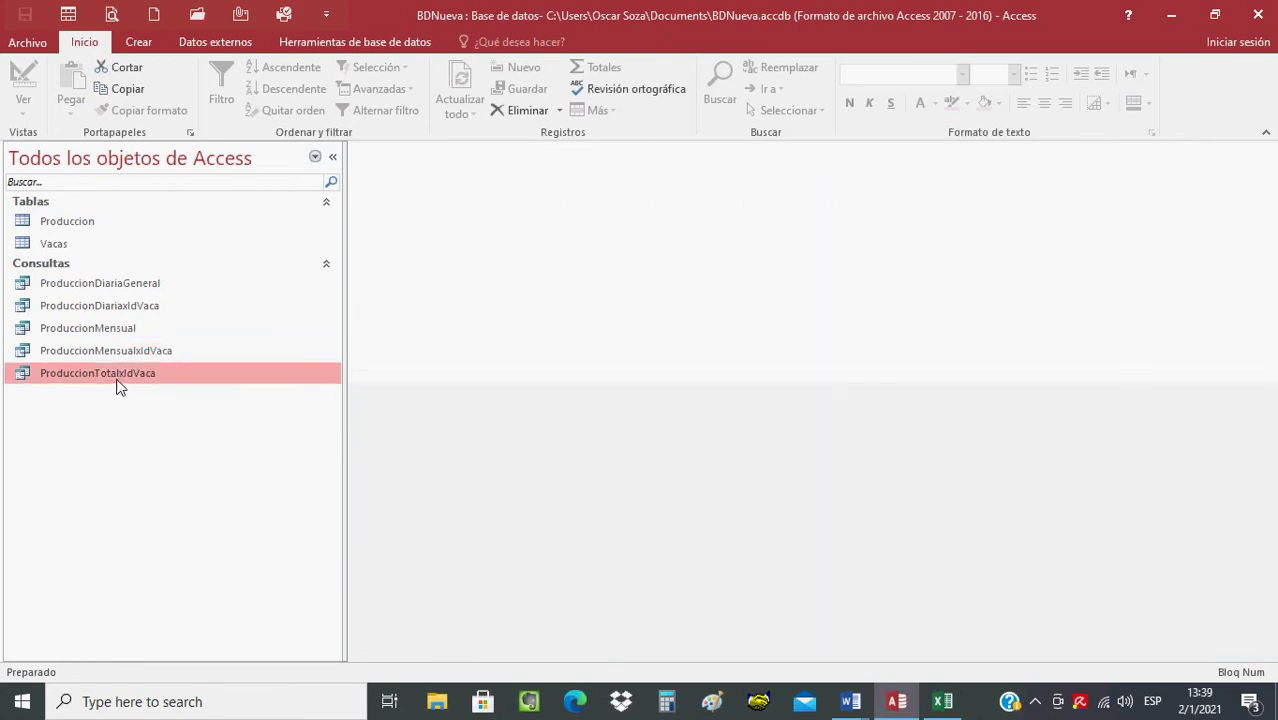
{"action": "double_click", "coordinate": [116, 382]}
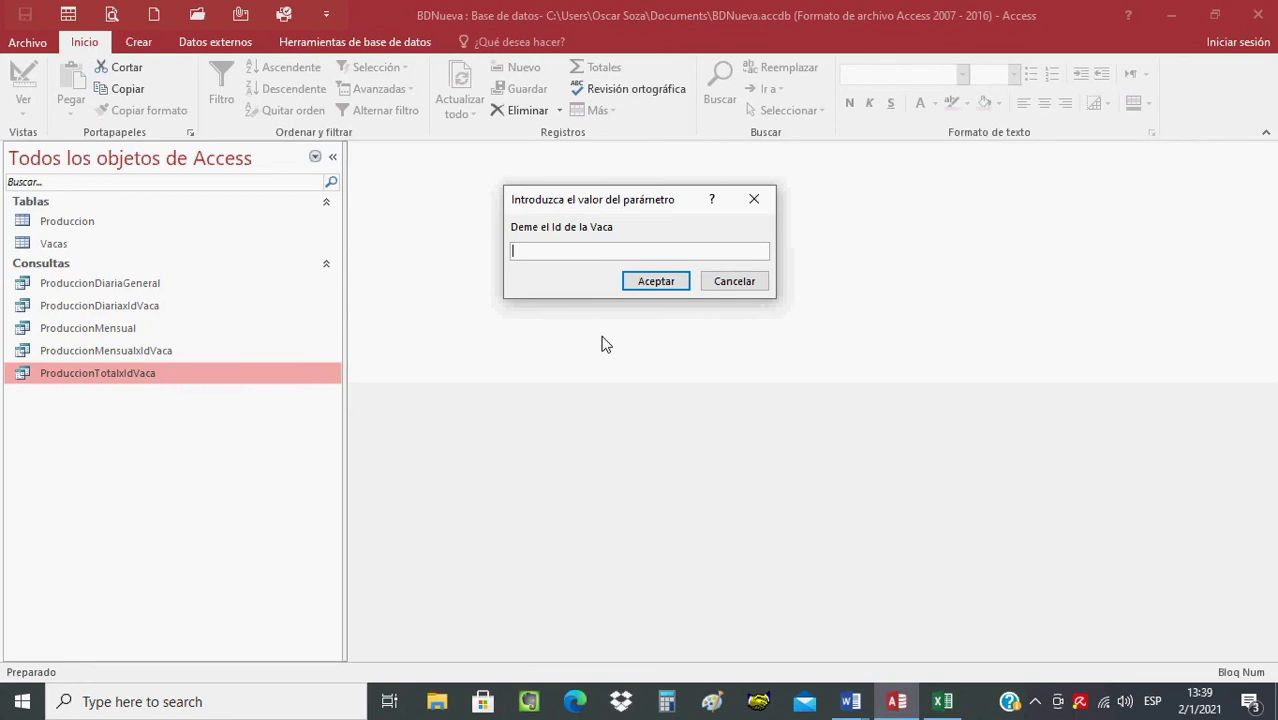
{"action": "type", "text": "1"}
{"action": "key", "text": "Return"}
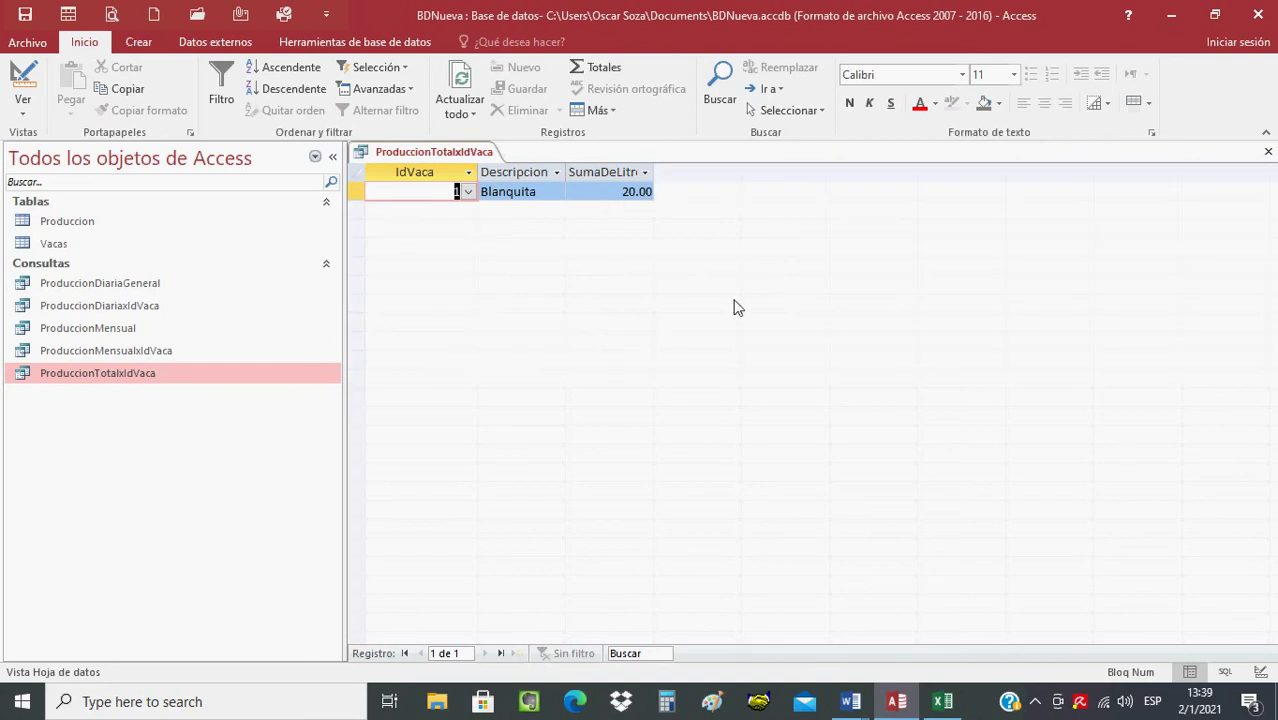
Step: Compare the result with cow 1's monthly litres, subtotal and detail rows in Excel, then return to Access and close the query
{"action": "left_click", "coordinate": [955, 712]}
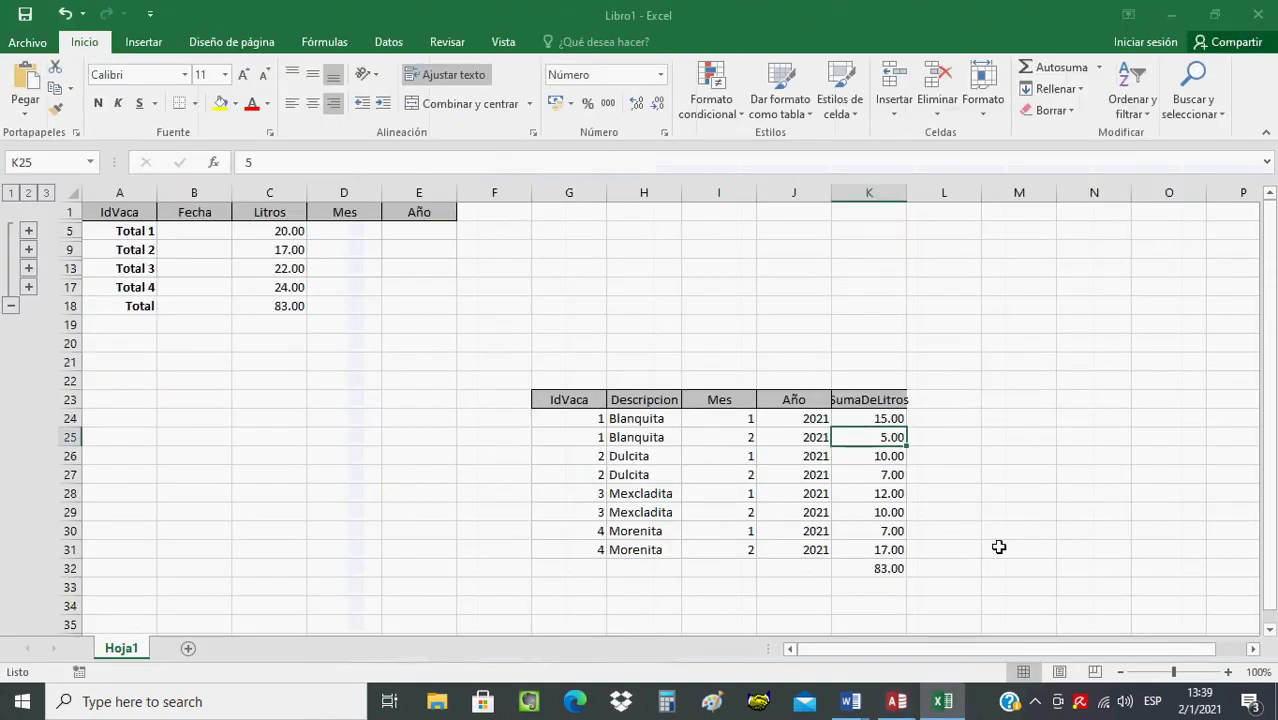
{"action": "left_click", "coordinate": [879, 418]}
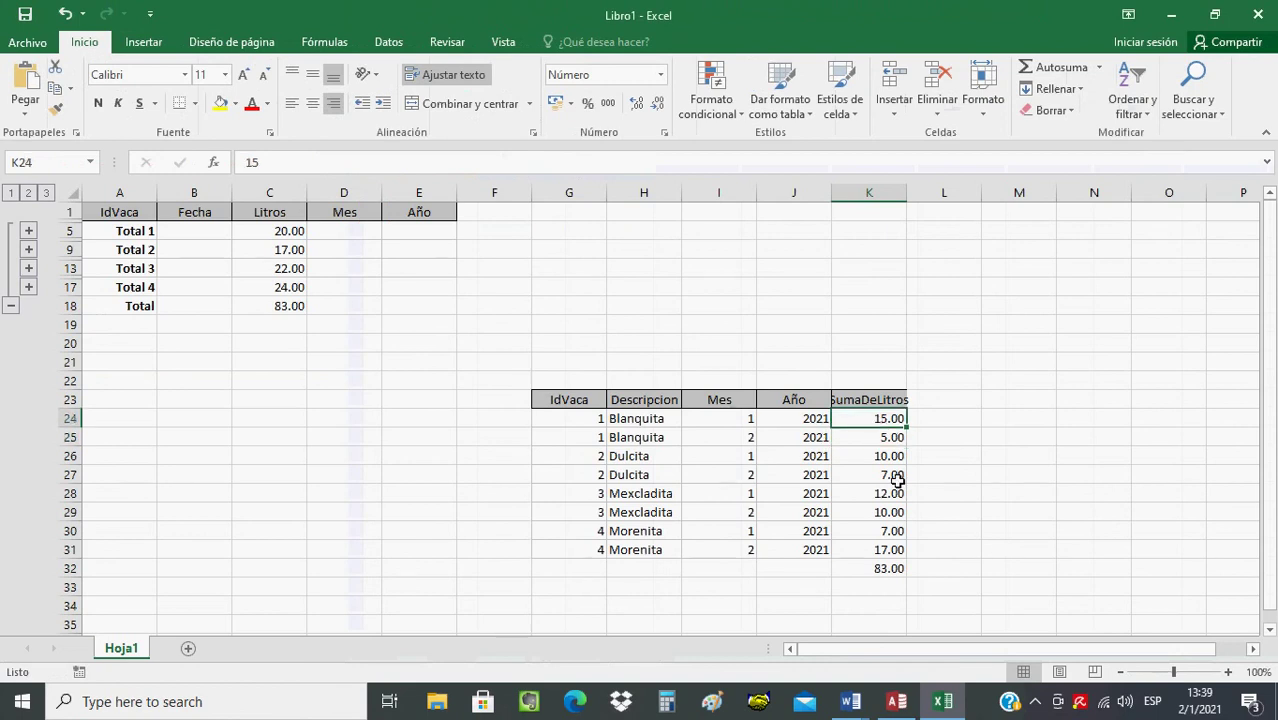
{"action": "left_click", "coordinate": [893, 438]}
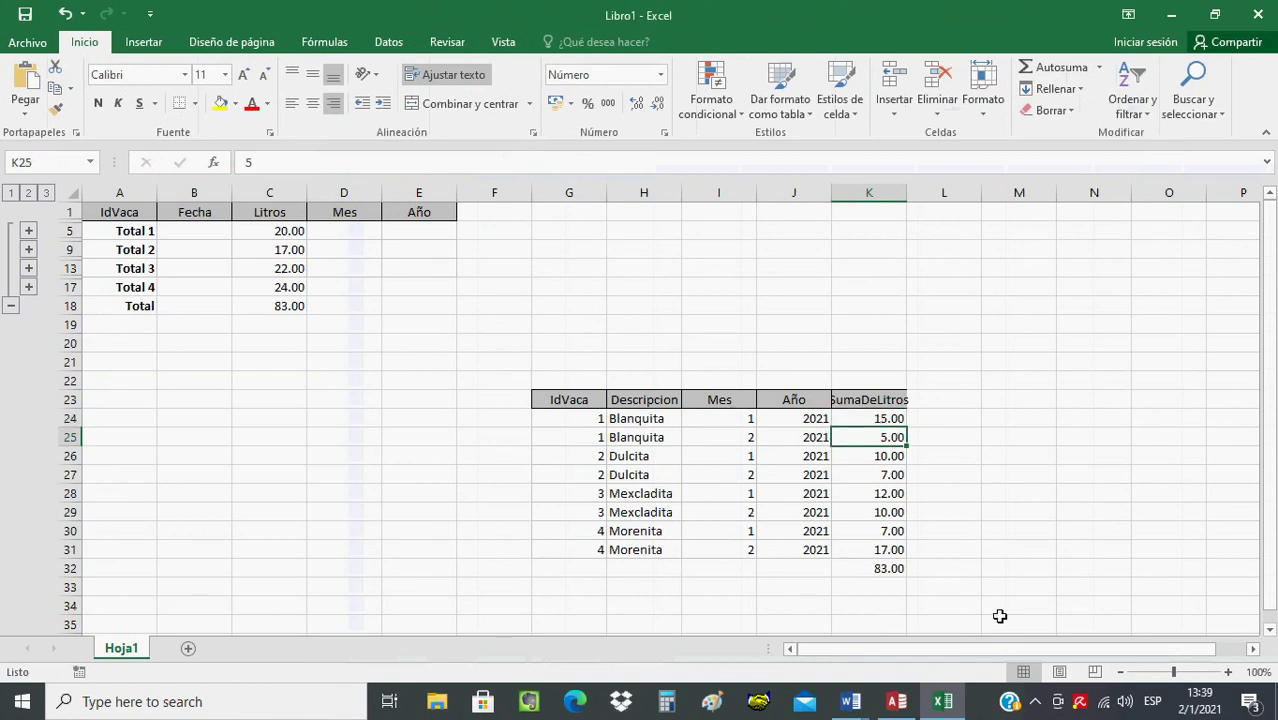
{"action": "left_click", "coordinate": [140, 234]}
{"action": "left_click", "coordinate": [289, 230]}
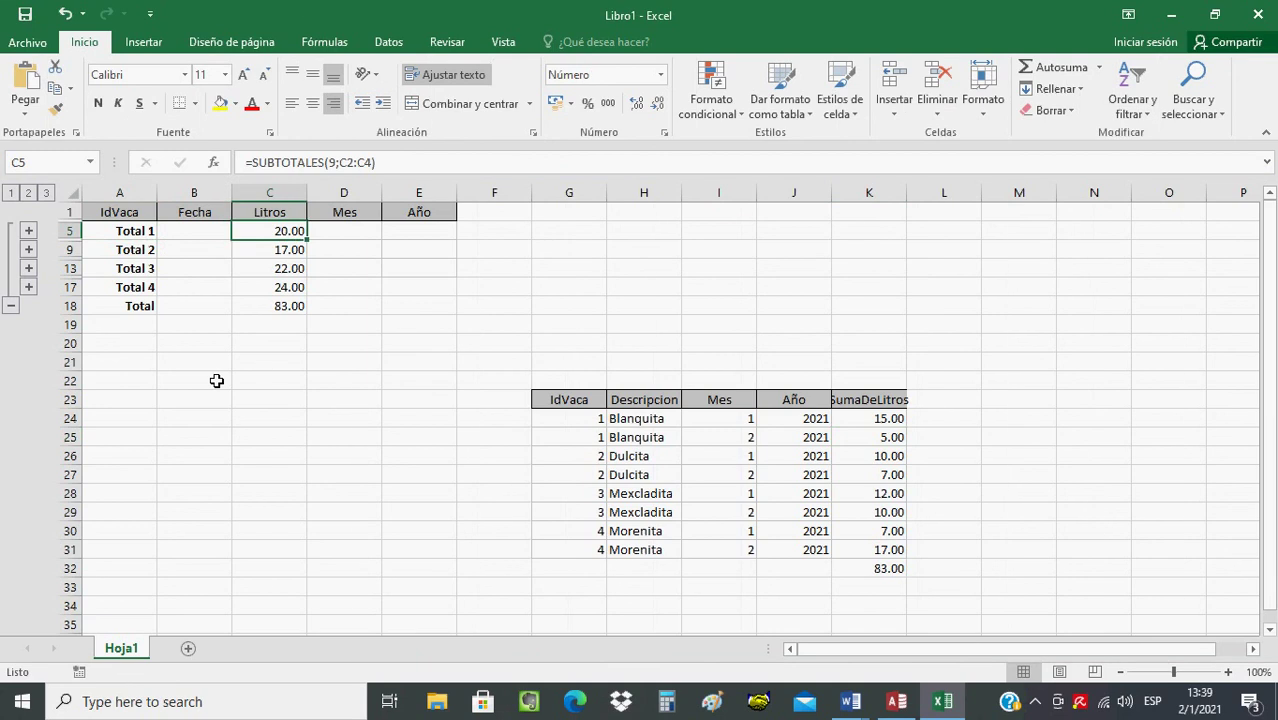
{"action": "left_click", "coordinate": [28, 231]}
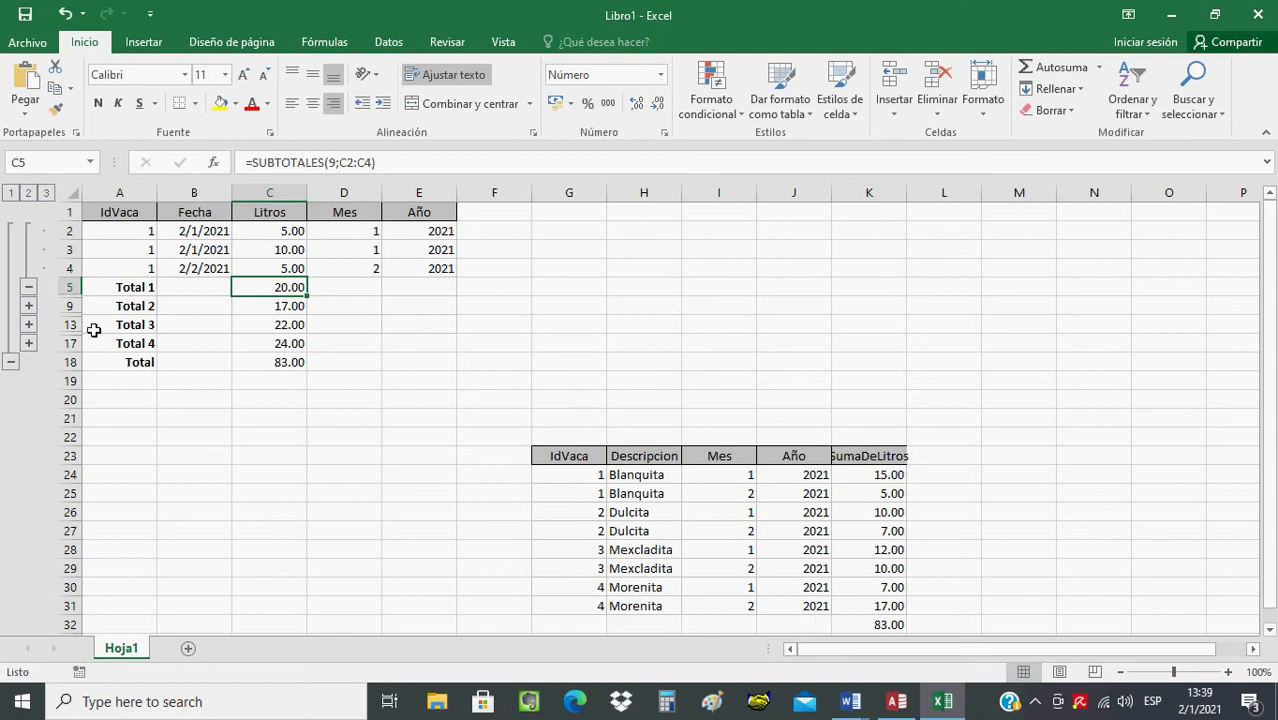
{"action": "left_click", "coordinate": [30, 287]}
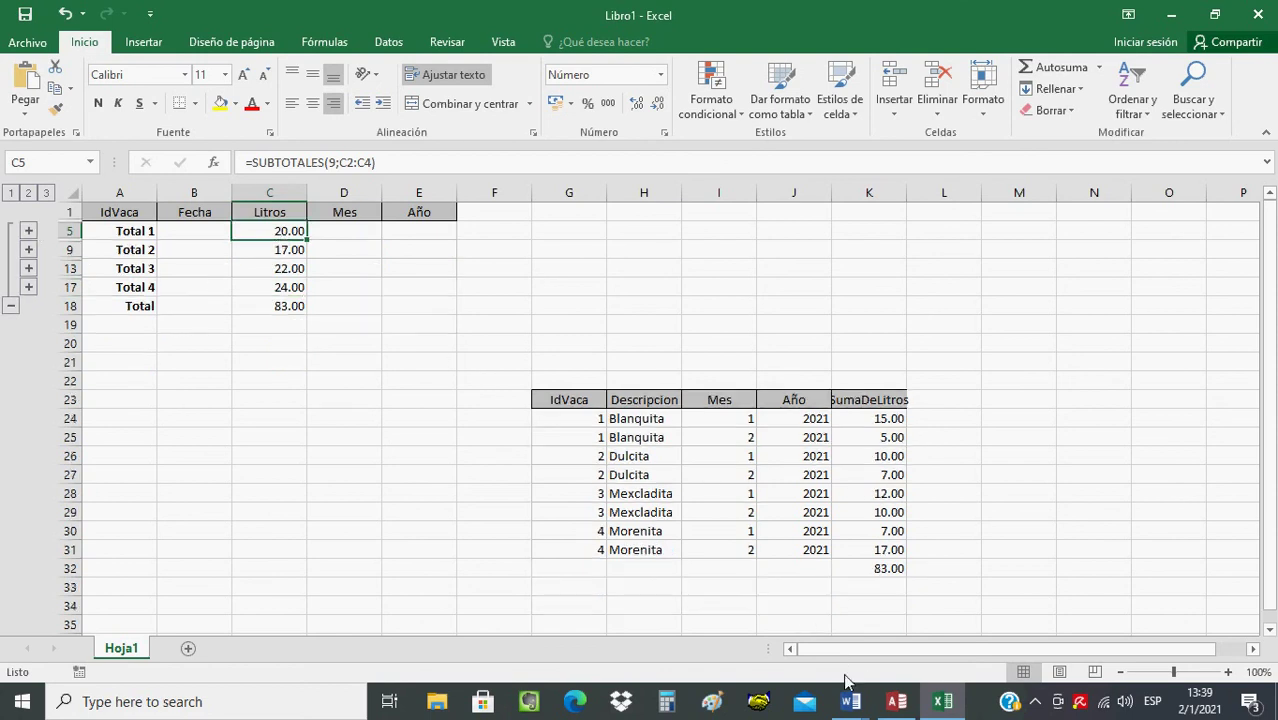
{"action": "left_click", "coordinate": [897, 701]}
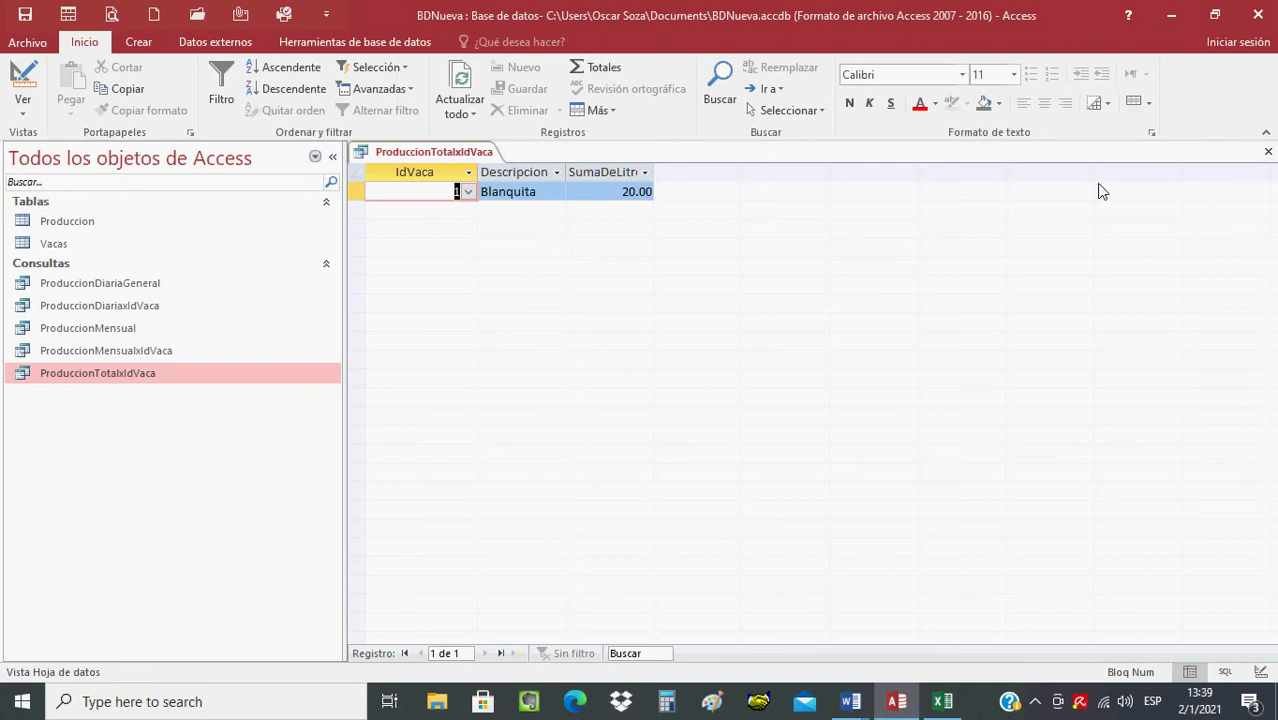
{"action": "left_click", "coordinate": [1269, 153]}
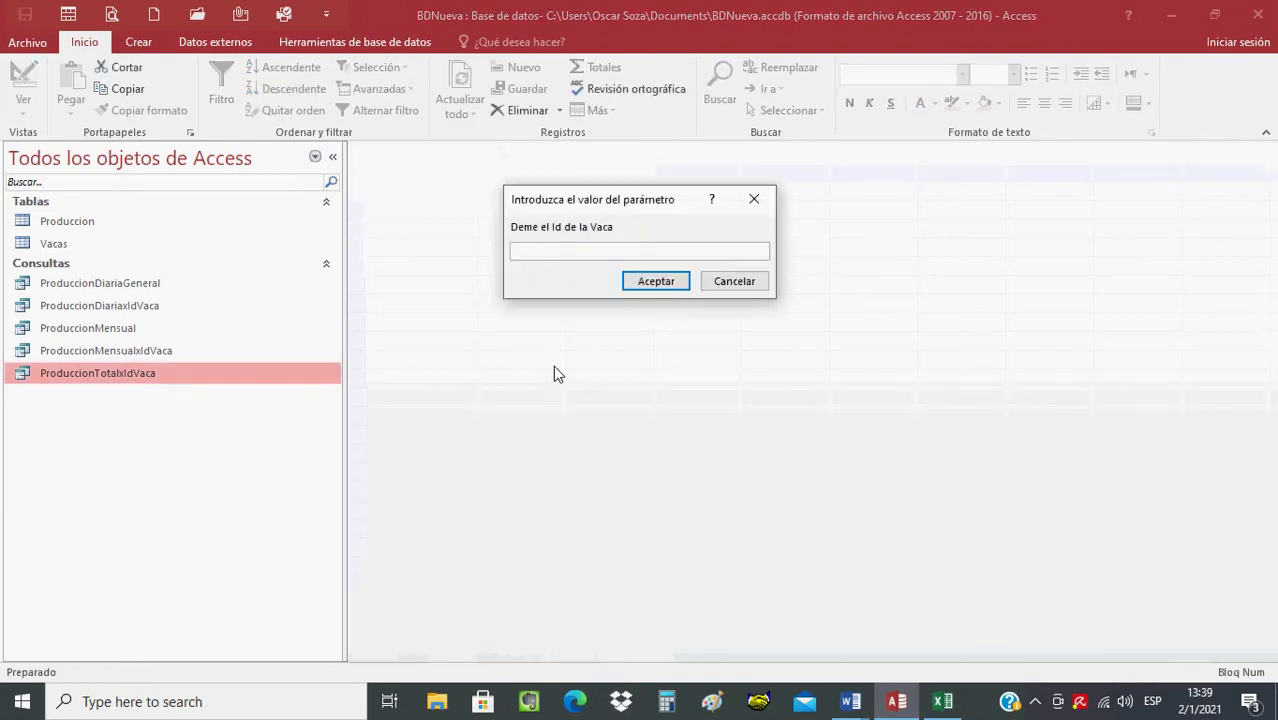
Step: Run ProduccionTotalxIdVaca for cow Id 3, compare its total with the Excel subtotal, and close the query in Access
{"action": "type", "text": "3"}
{"action": "key", "text": "Return"}
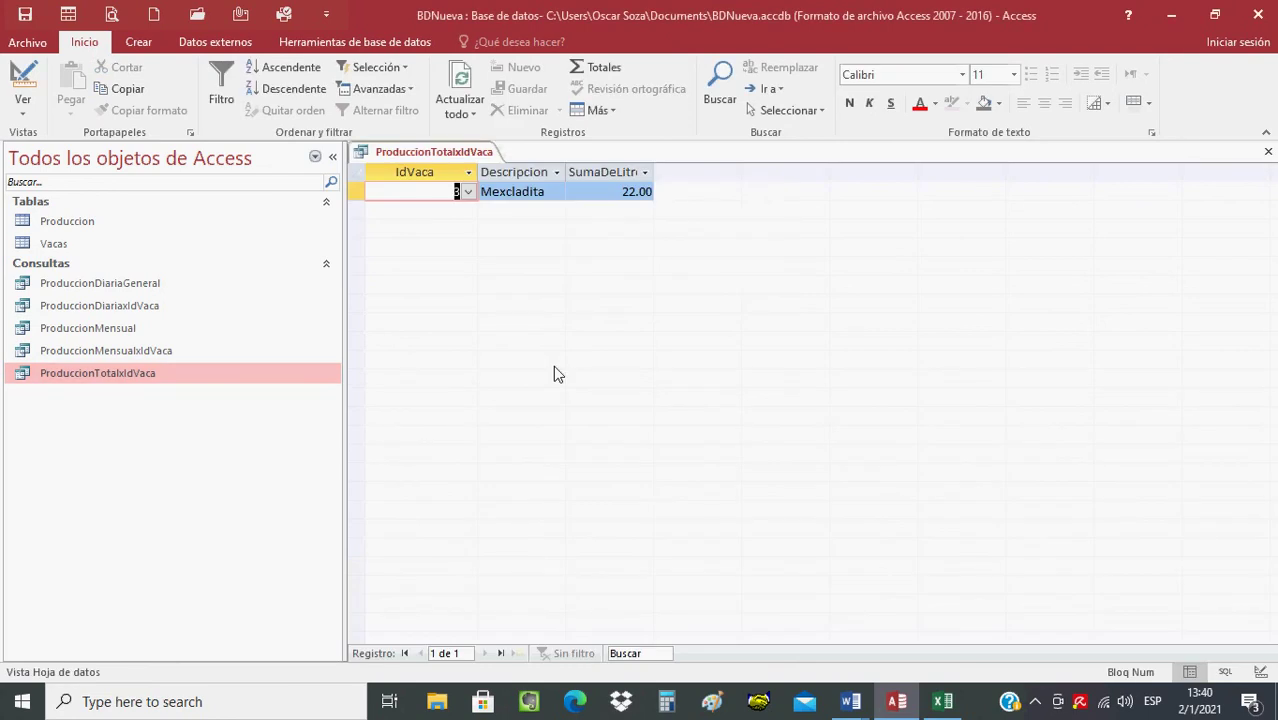
{"action": "left_click", "coordinate": [942, 701]}
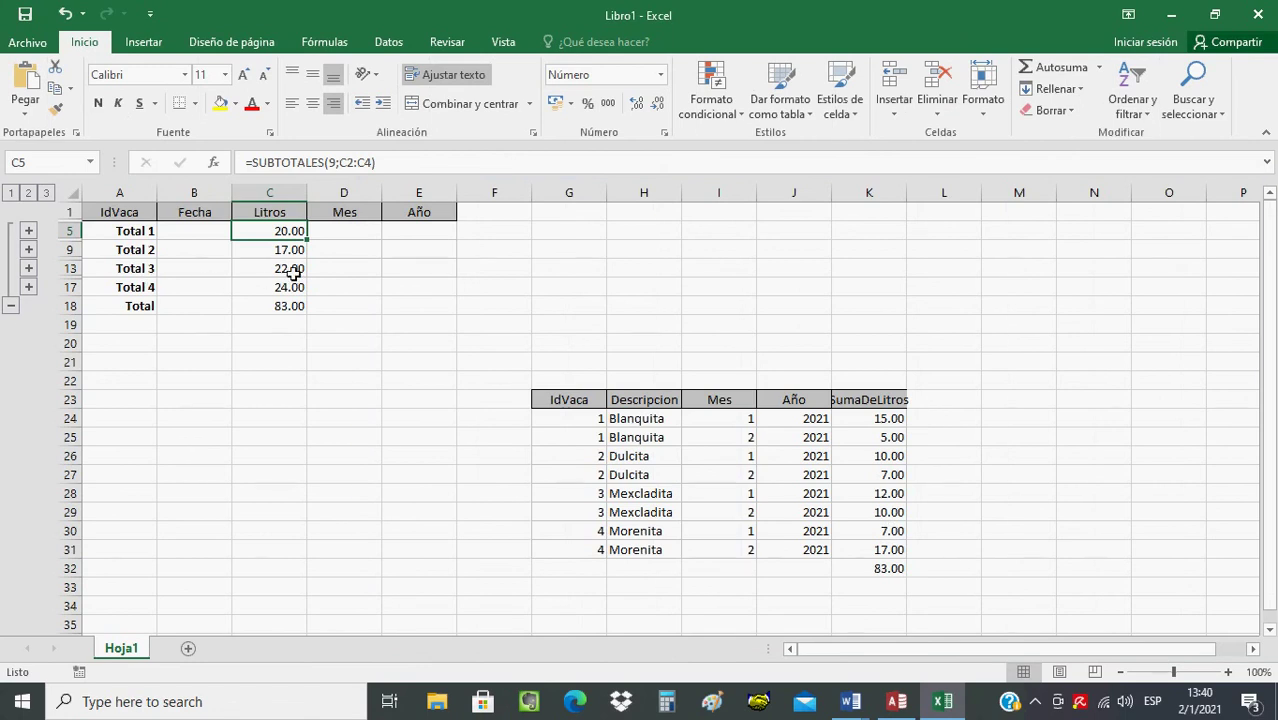
{"action": "left_click", "coordinate": [897, 703]}
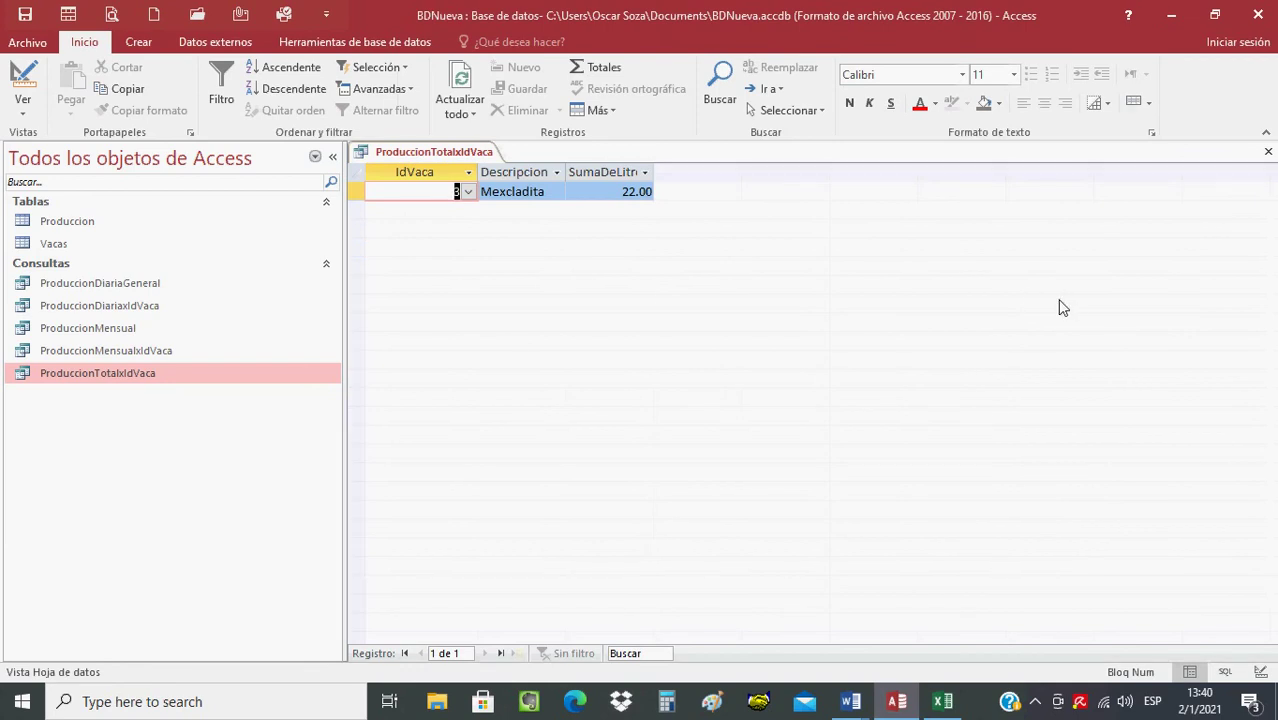
{"action": "left_click", "coordinate": [1268, 151]}
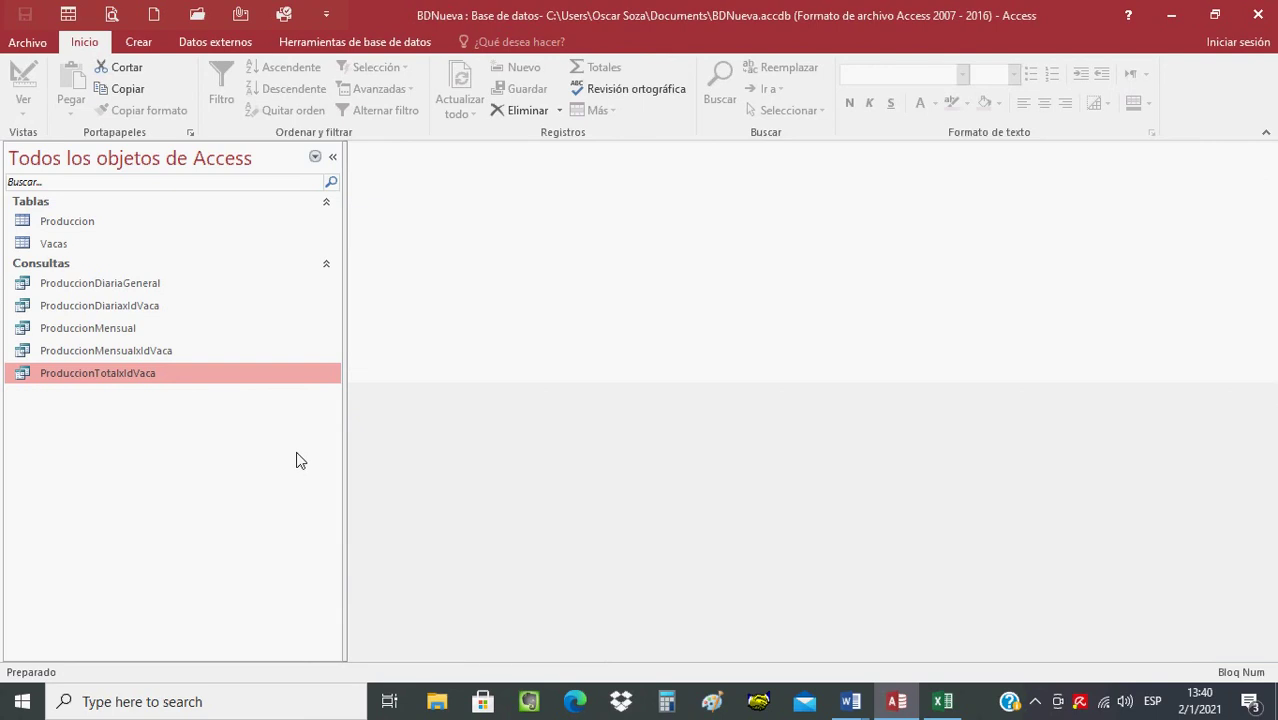
Step: Review the ProduccionDiariaGeneral query and start a wizard-based report that includes all its fields
{"action": "double_click", "coordinate": [164, 284]}
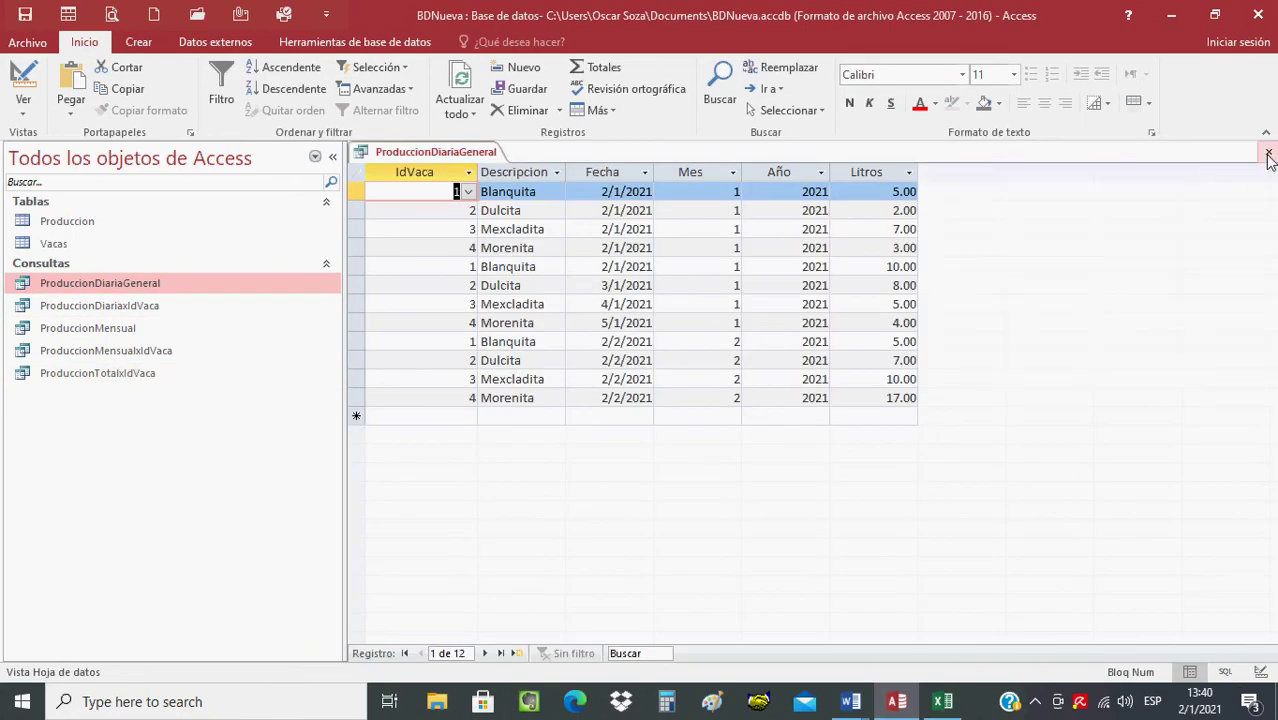
{"action": "left_click", "coordinate": [1268, 155]}
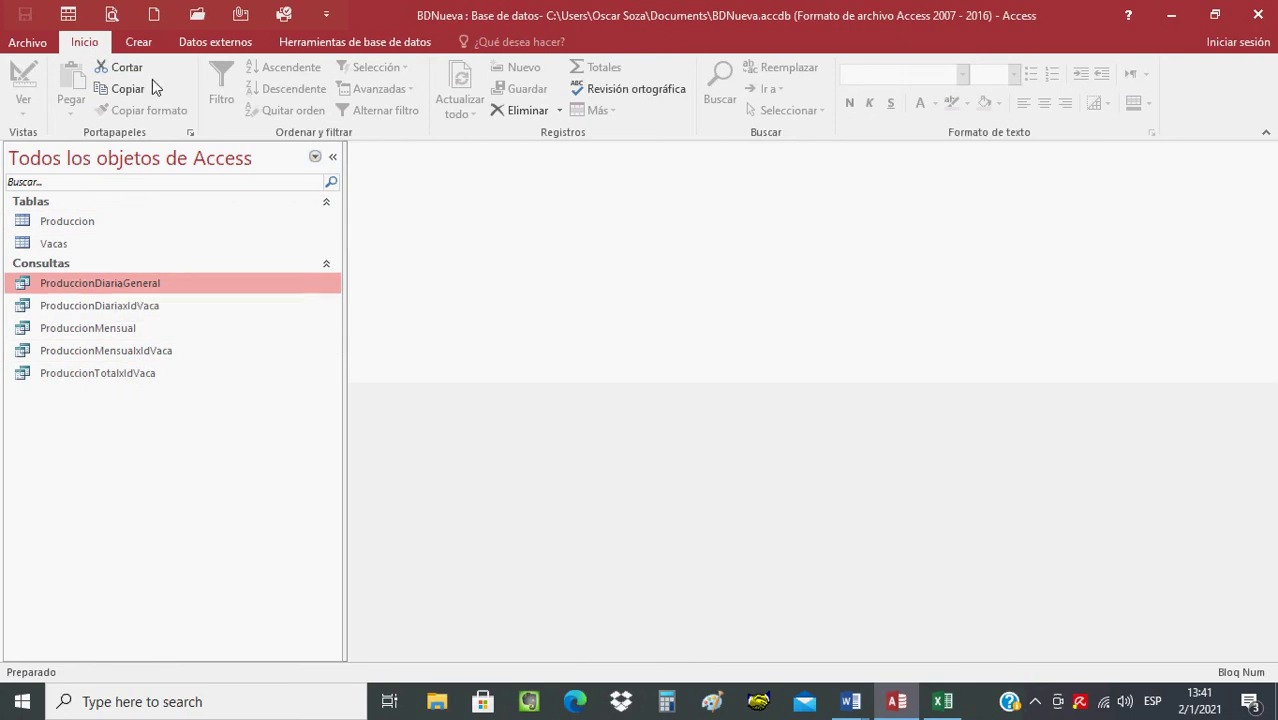
{"action": "left_click", "coordinate": [140, 44]}
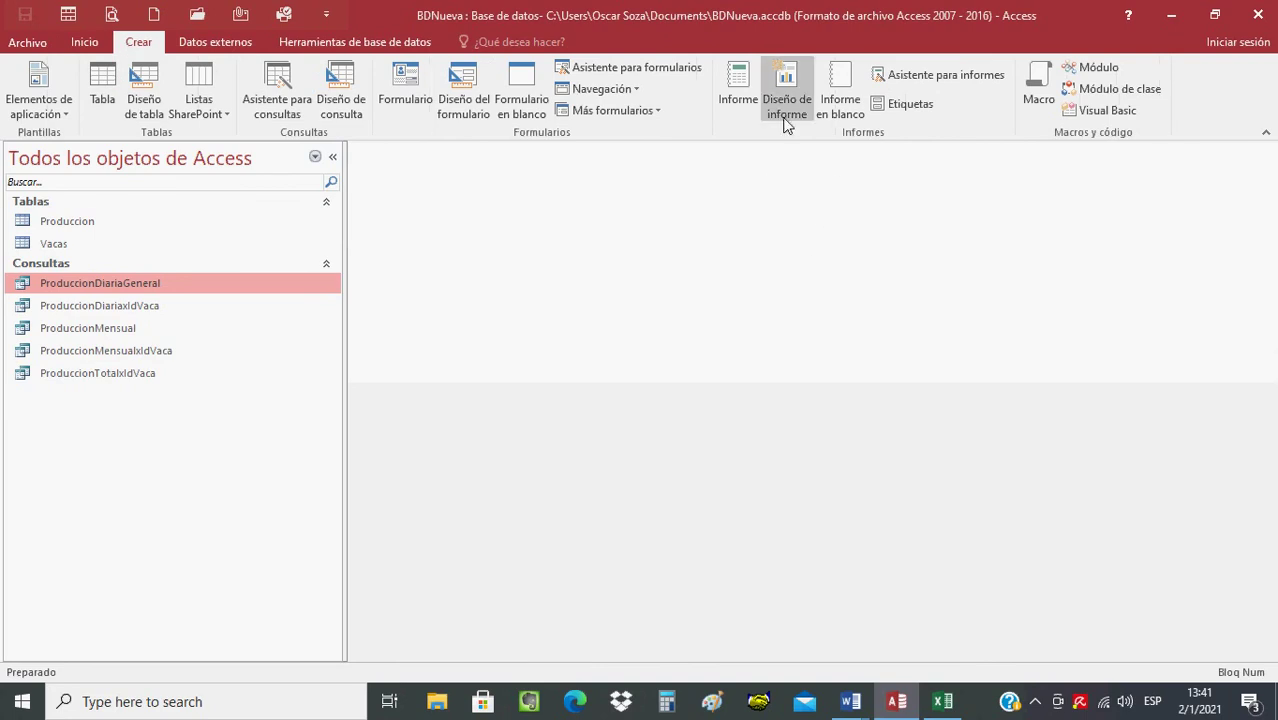
{"action": "left_click", "coordinate": [922, 80]}
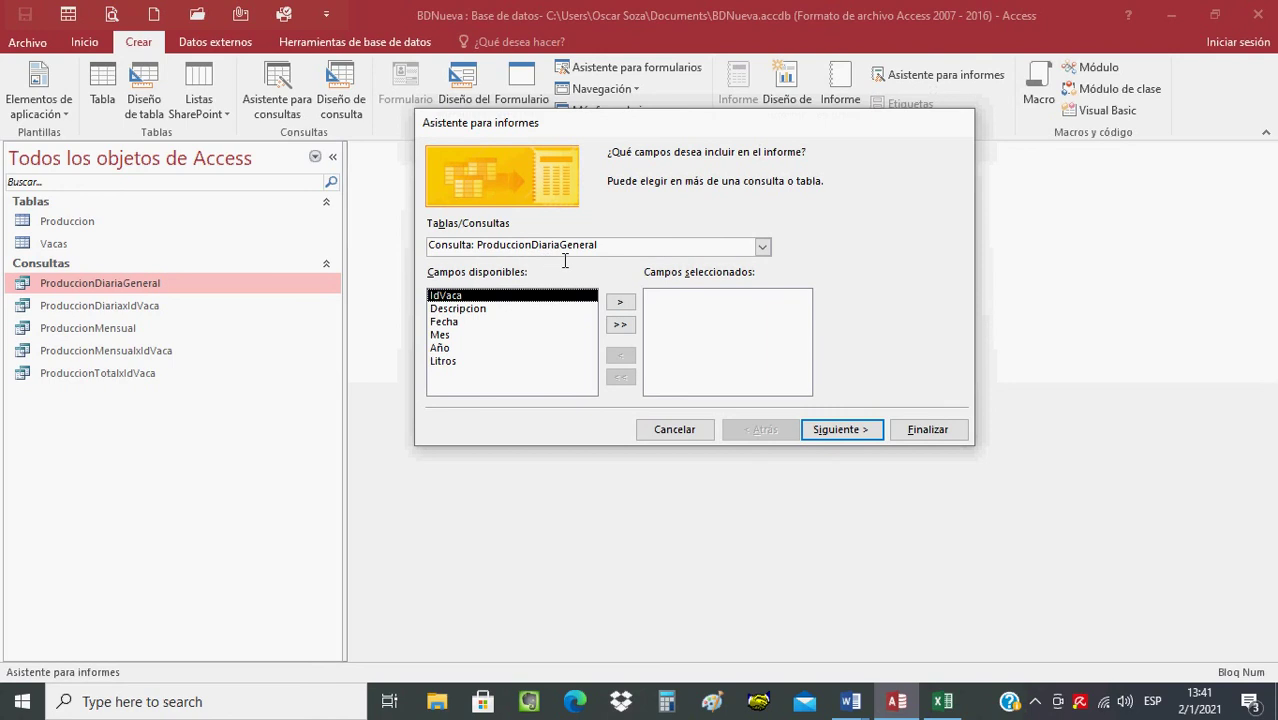
{"action": "left_click", "coordinate": [620, 325]}
{"action": "left_click", "coordinate": [832, 440]}
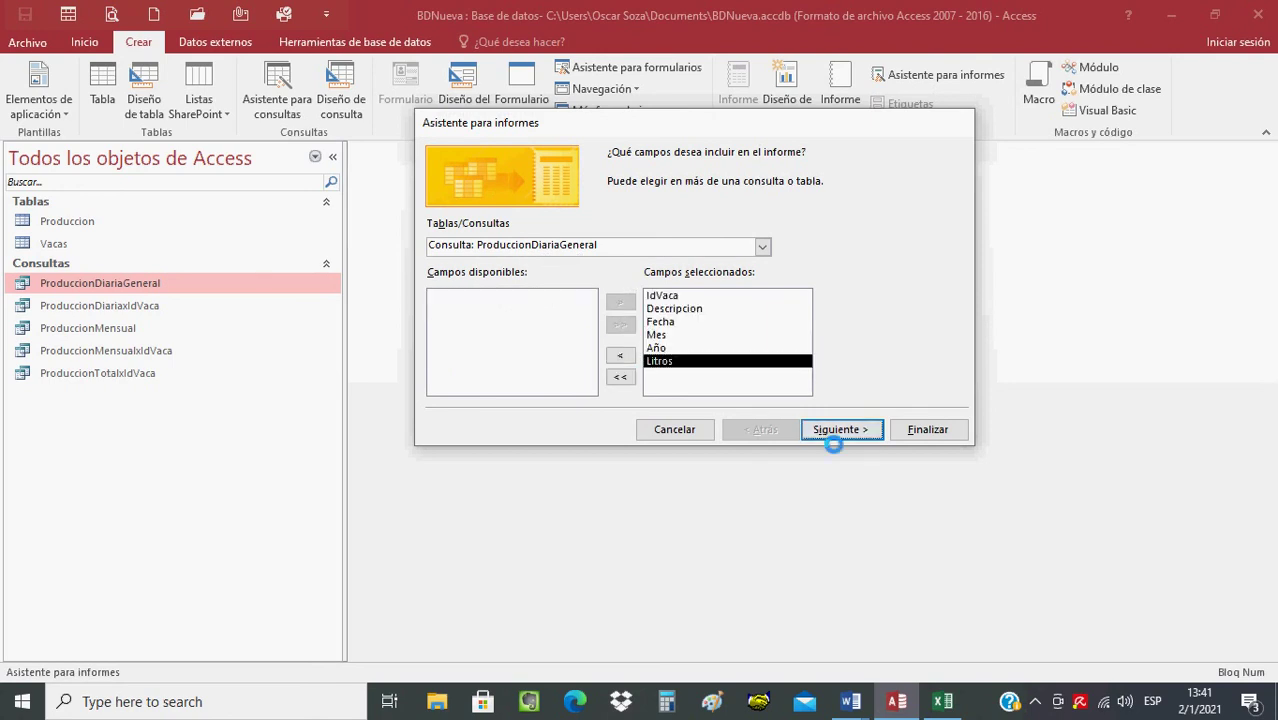
Step: Leave the report without added grouping or sorting, and keep the tabular layout with Horizontal orientation
{"action": "left_click", "coordinate": [822, 432]}
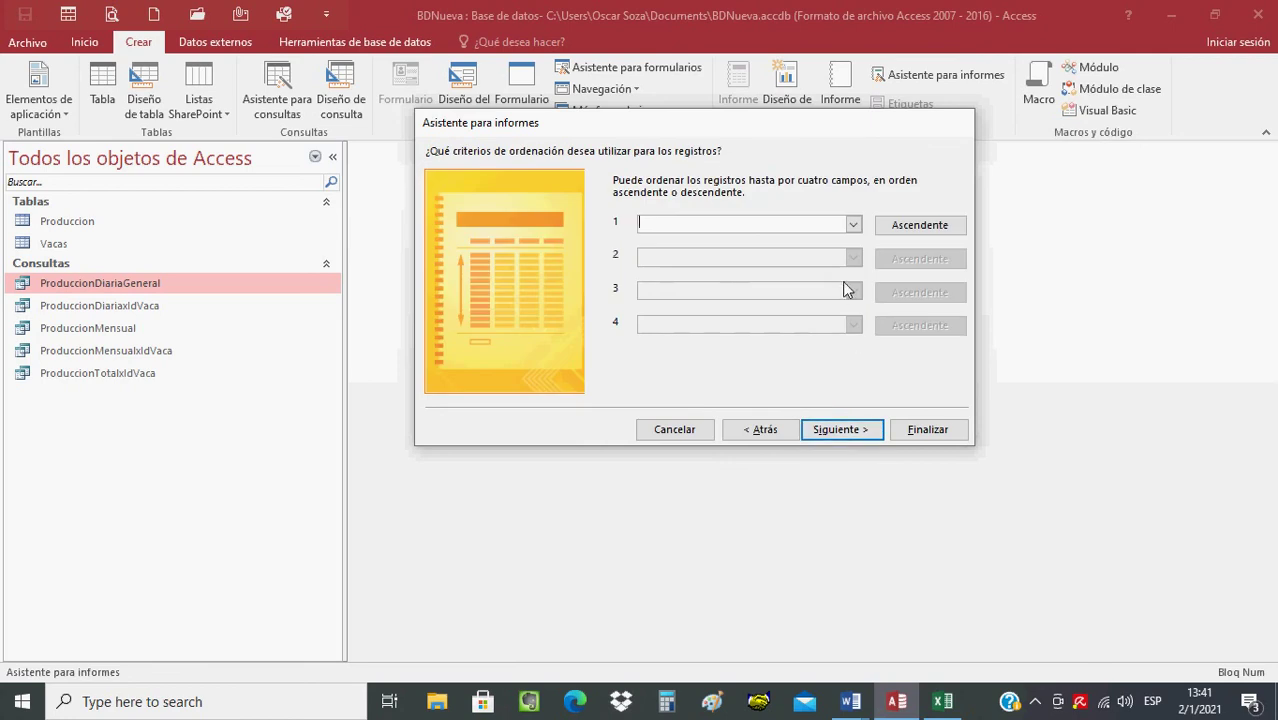
{"action": "left_click", "coordinate": [838, 432]}
{"action": "left_click", "coordinate": [795, 212]}
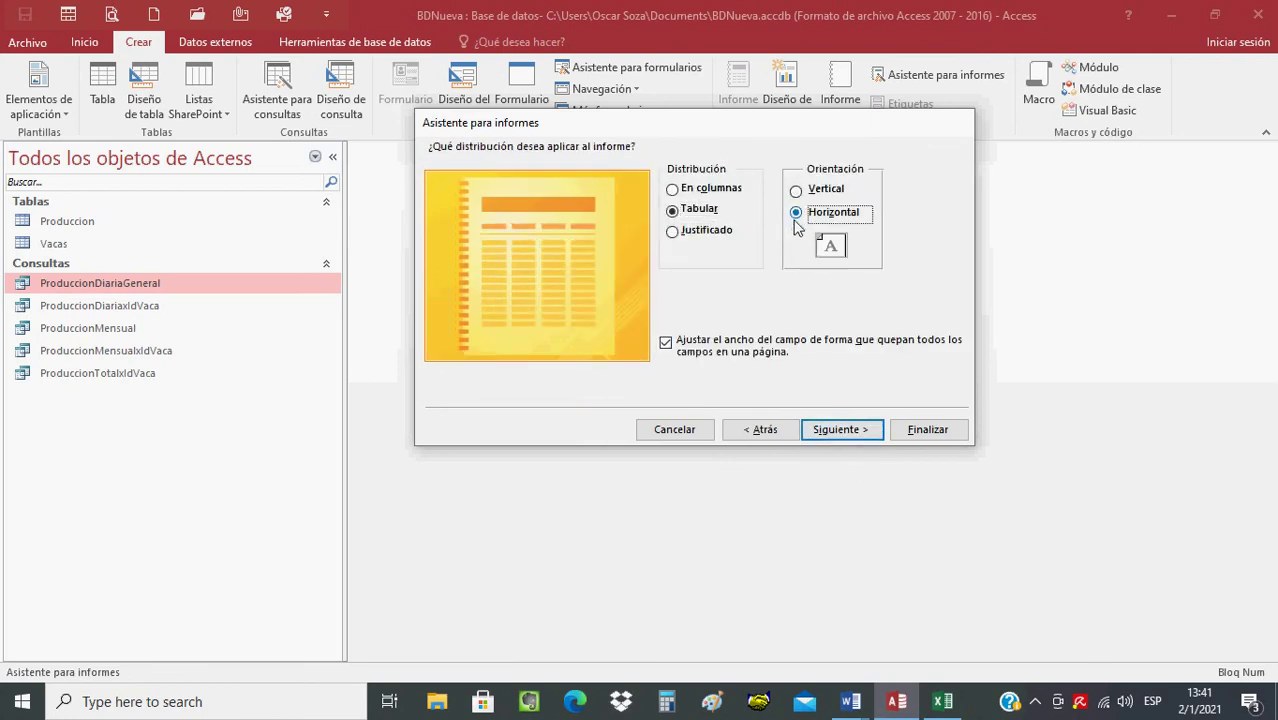
{"action": "left_click", "coordinate": [854, 440]}
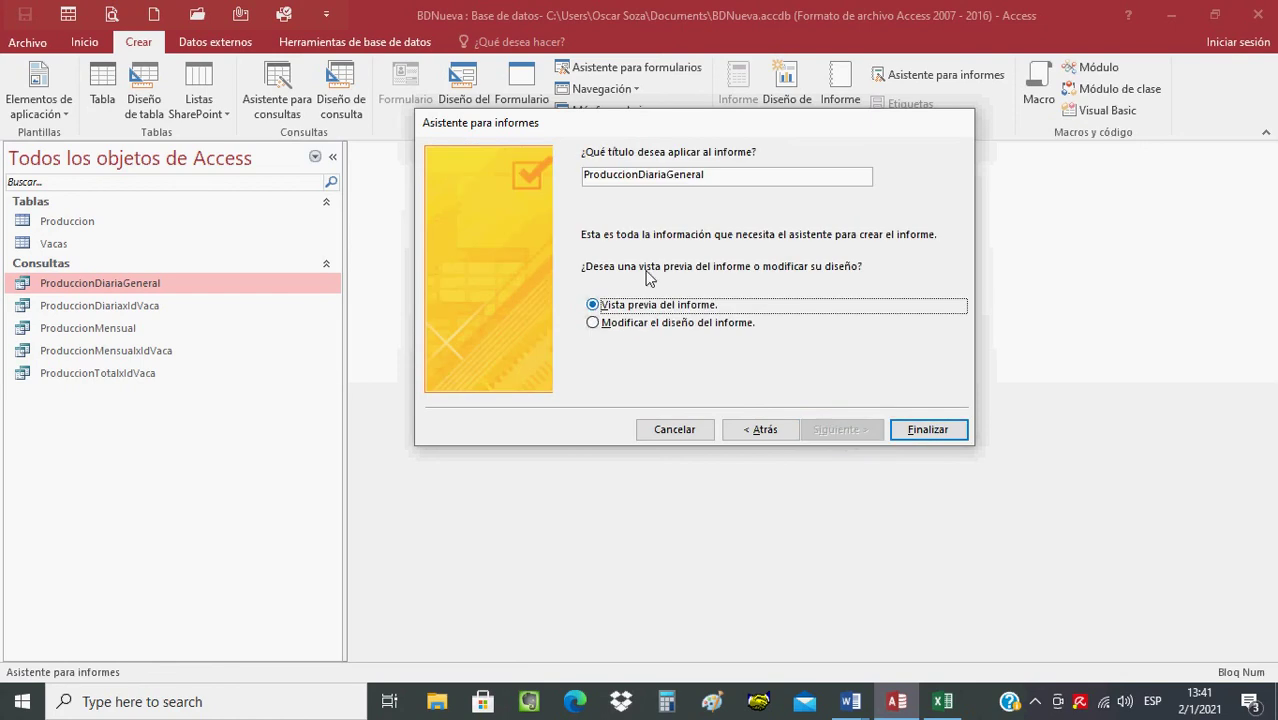